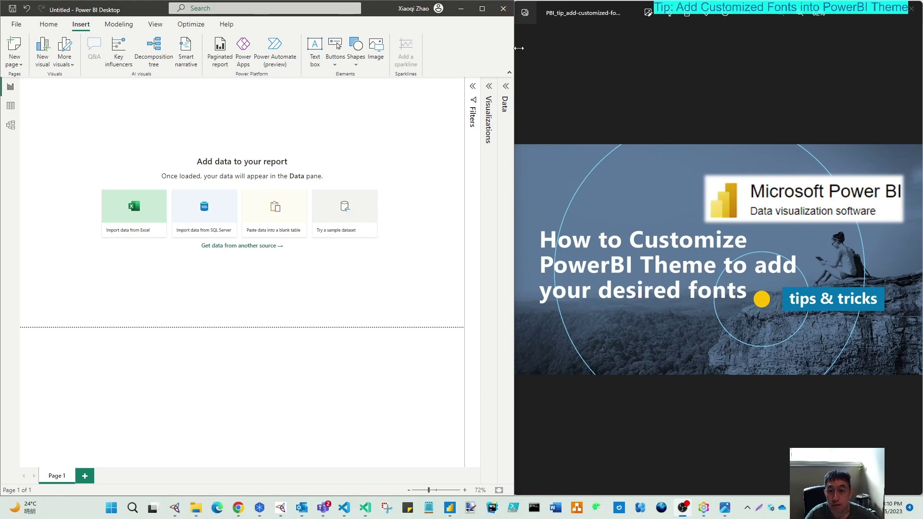
# - Maximize the report window, then check Help > About for version 2.119.666.0 (July 2023)
pyautogui.click(483, 9)
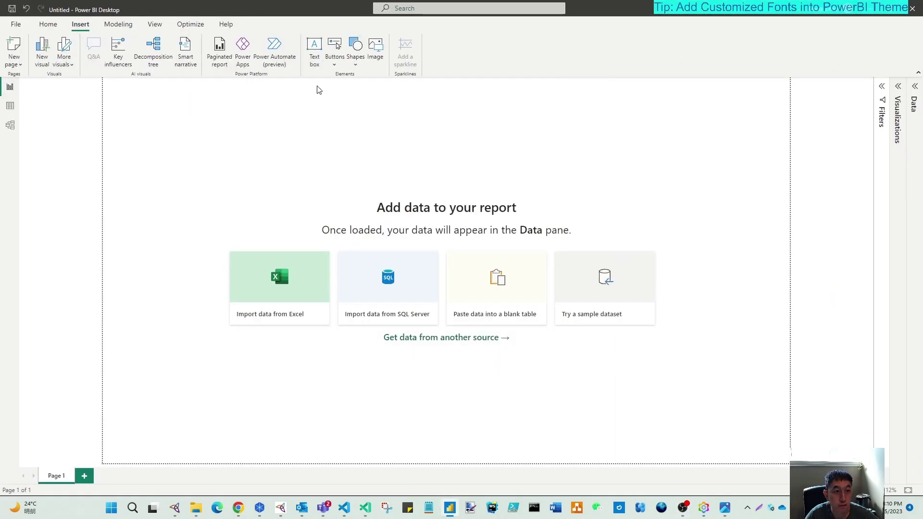
pyautogui.click(230, 25)
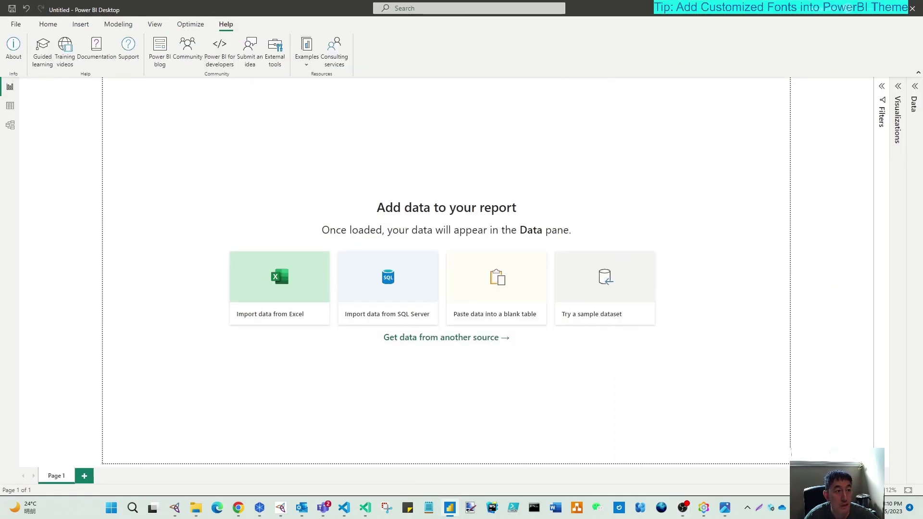
pyautogui.click(13, 52)
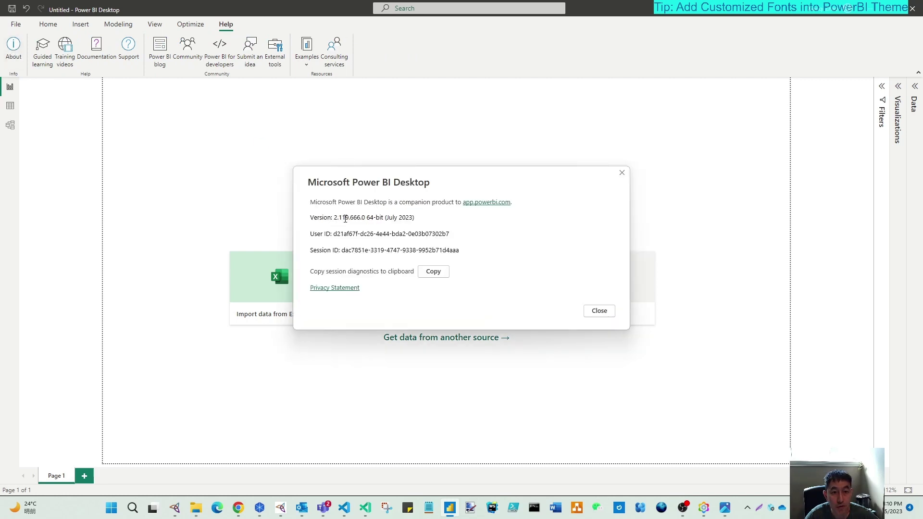
pyautogui.click(600, 312)
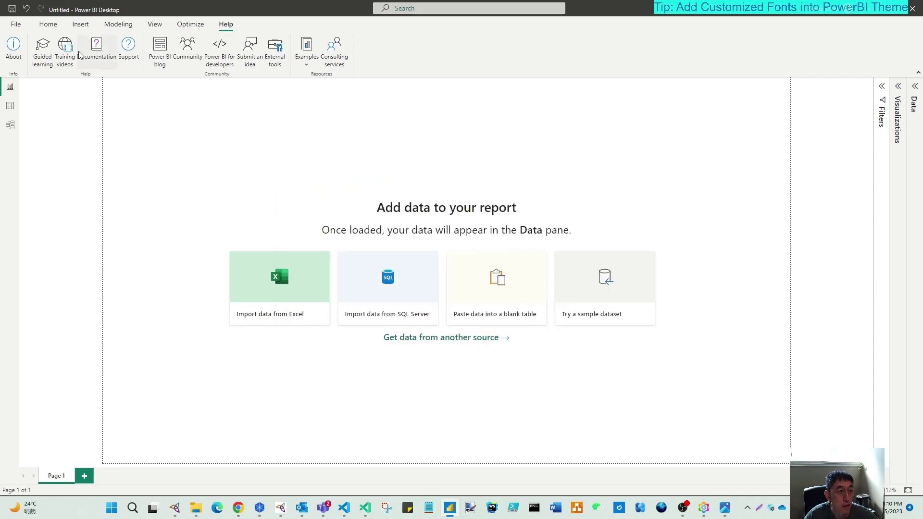
# - Insert an empty text box on the report canvas and widen it
pyautogui.click(69, 27)
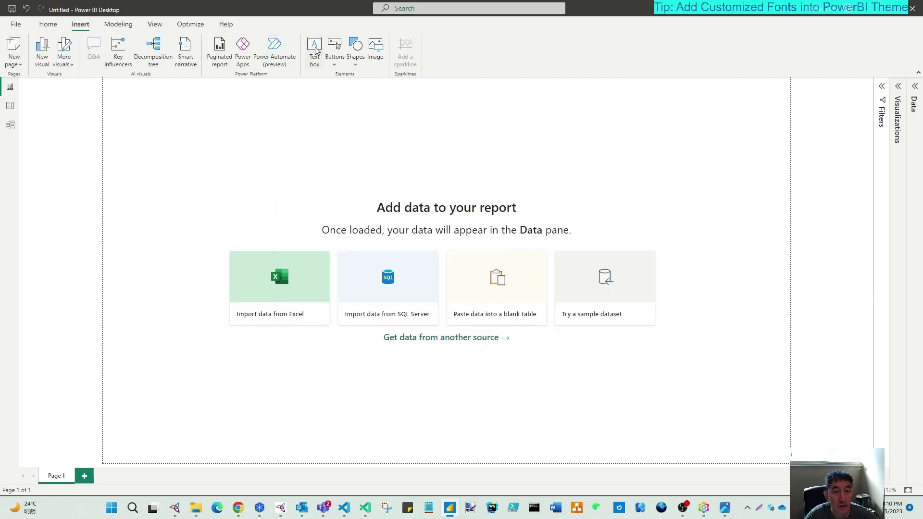
pyautogui.click(315, 51)
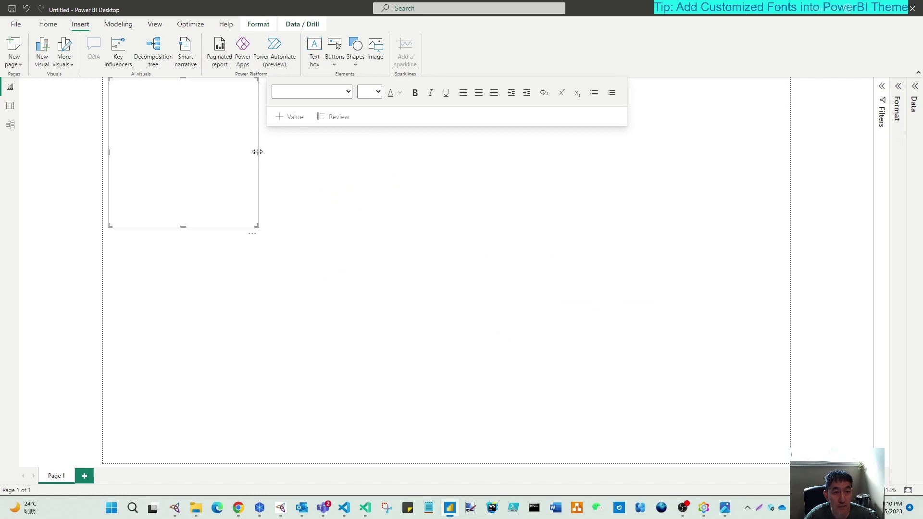
pyautogui.moveTo(258, 151); pyautogui.dragTo(371, 166)
# - Set the text box font size to 36 and browse the font list from Arial to Wingdings
pyautogui.click(489, 92)
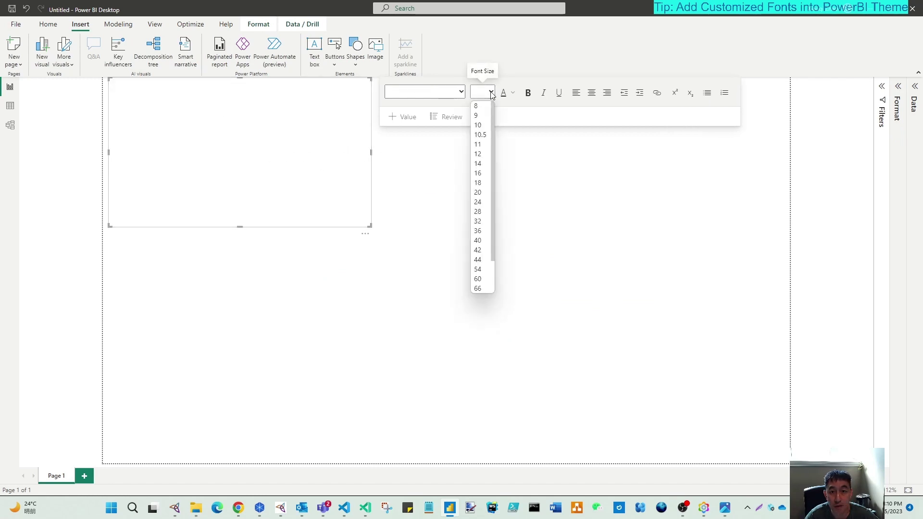
pyautogui.click(481, 231)
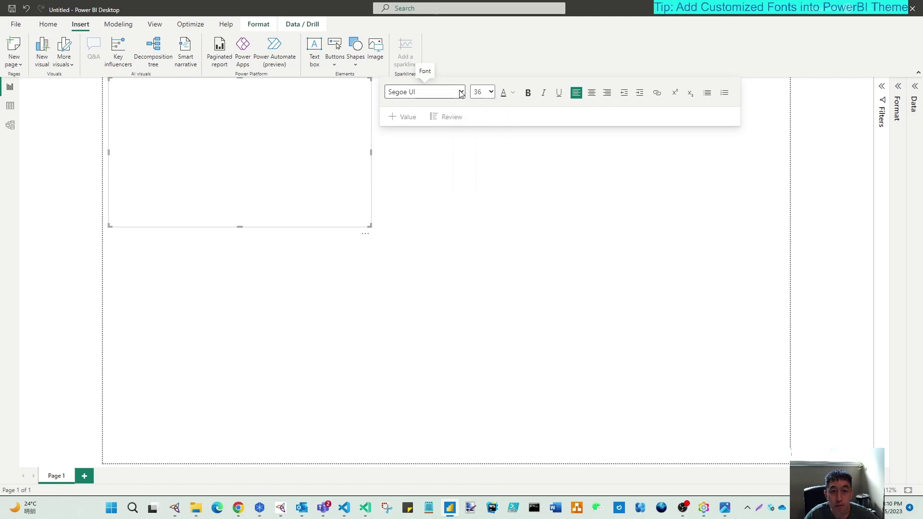
pyautogui.click(460, 94)
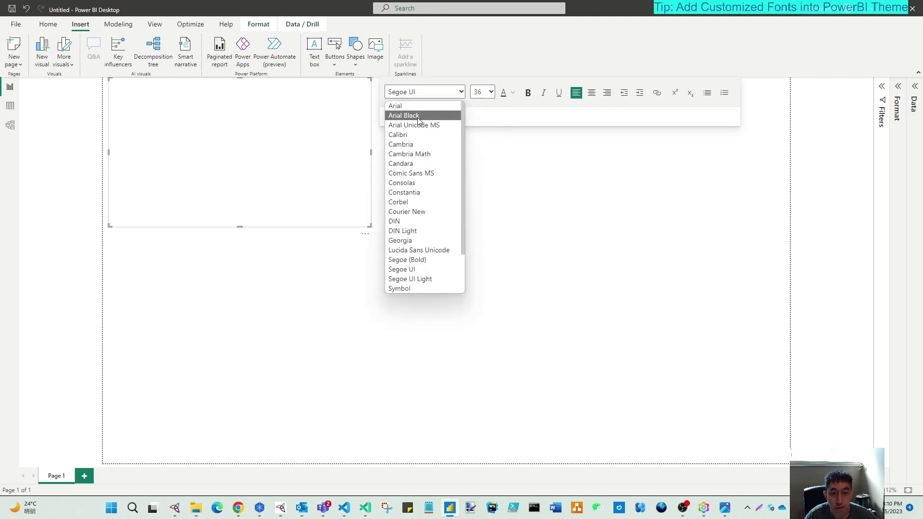
pyautogui.moveTo(463, 125); pyautogui.dragTo(463, 171)
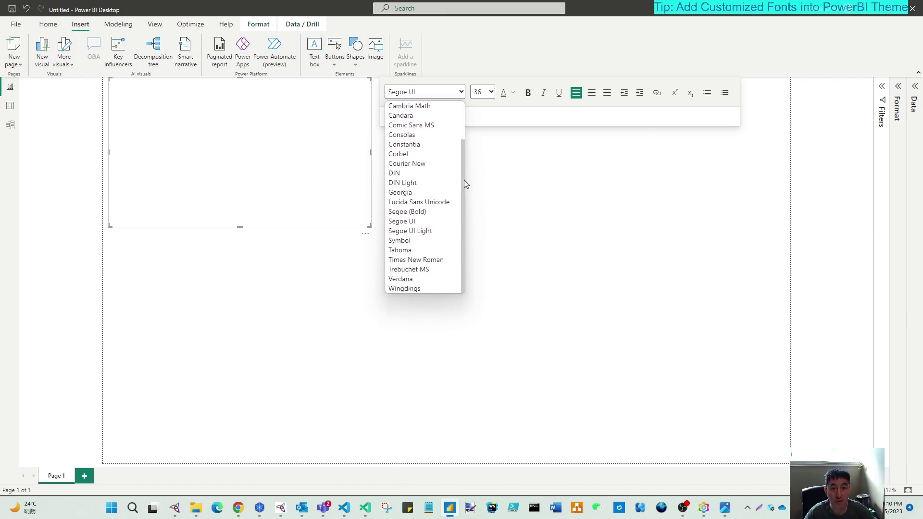
pyautogui.moveTo(464, 180); pyautogui.dragTo(466, 117)
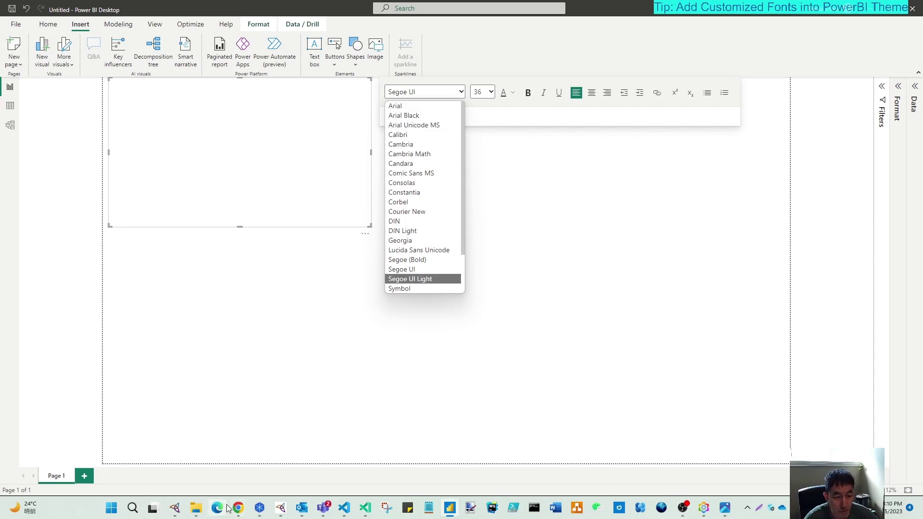
# - Bring File Explorer forward, move it to the right side and enlarge it
pyautogui.moveTo(194, 511)
pyautogui.click(199, 474)
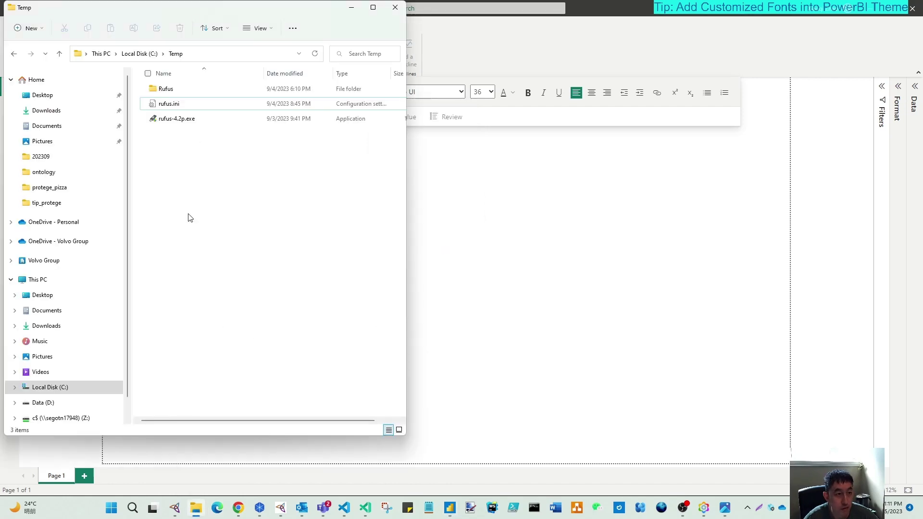
pyautogui.moveTo(210, 13); pyautogui.dragTo(725, 13)
pyautogui.moveTo(517, 439); pyautogui.dragTo(511, 496)
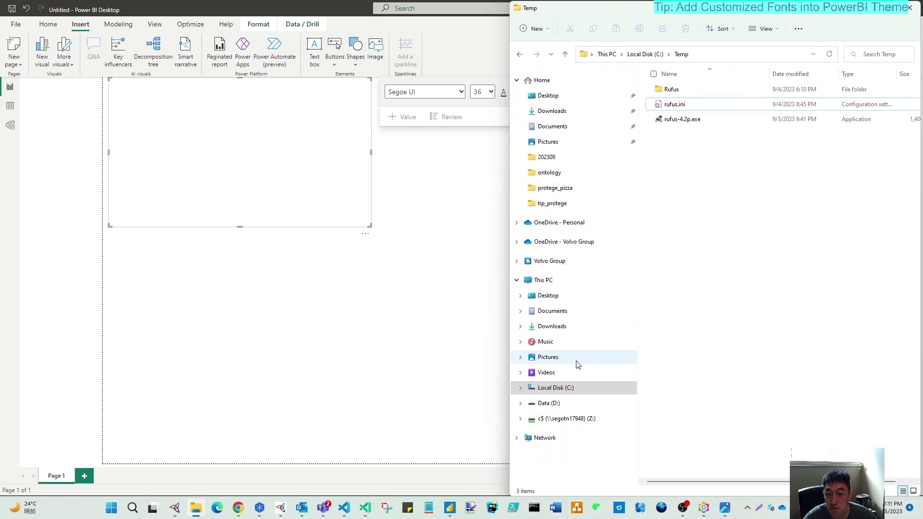
# - Navigate to C:\Windows\Fonts and move the Fonts window to the left
pyautogui.click(572, 388)
pyautogui.doubleClick(676, 255)
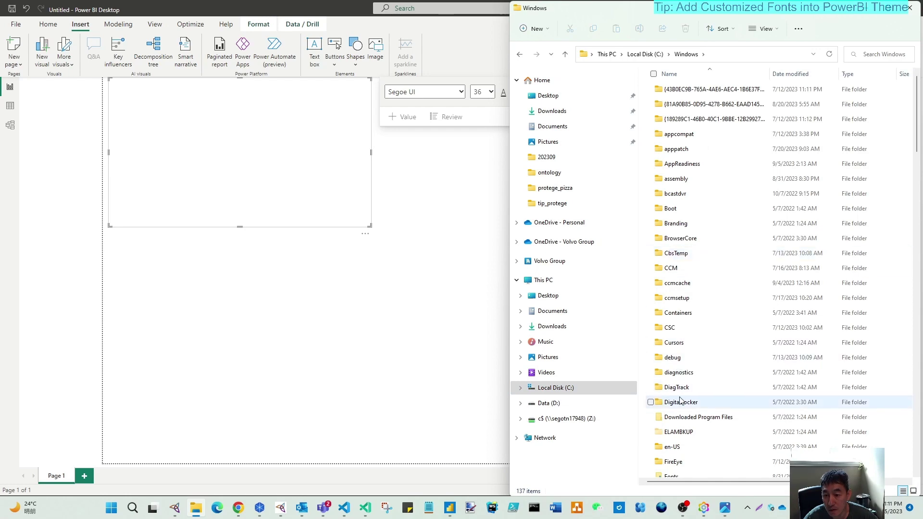
pyautogui.scroll(-4, 679, 433)
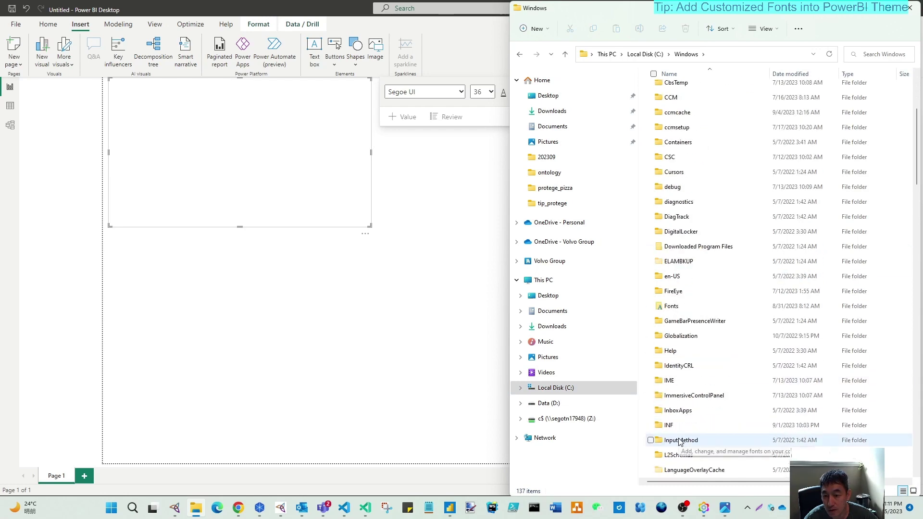
pyautogui.doubleClick(678, 306)
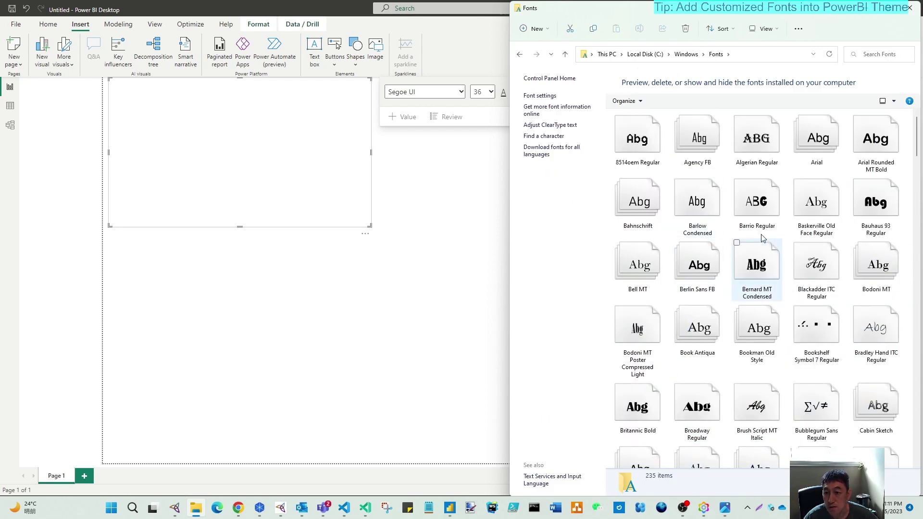
pyautogui.moveTo(917, 140); pyautogui.dragTo(583, 424)
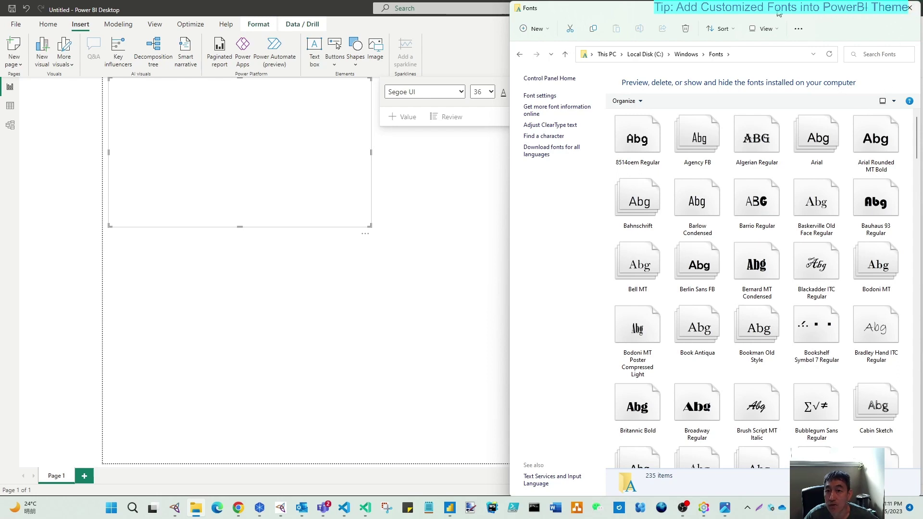
pyautogui.moveTo(779, 12); pyautogui.dragTo(275, 15)
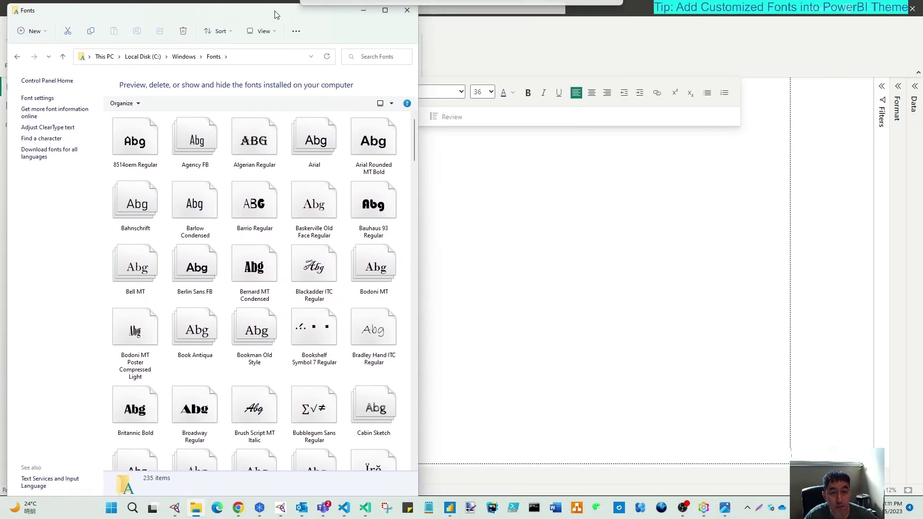
# - Show the five-step tutorial slide on the right half, with Power BI snapped to the left
pyautogui.click(726, 510)
pyautogui.click(916, 262)
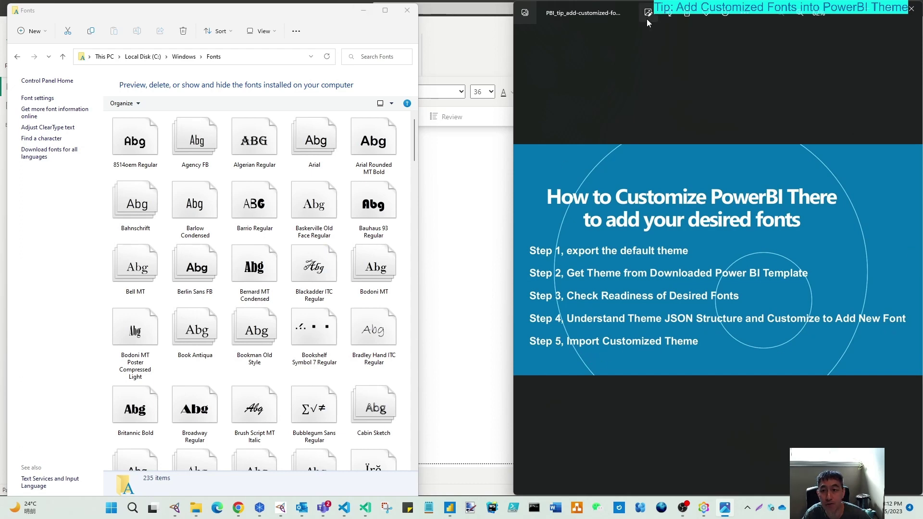
pyautogui.moveTo(360, 7); pyautogui.dragTo(823, 18)
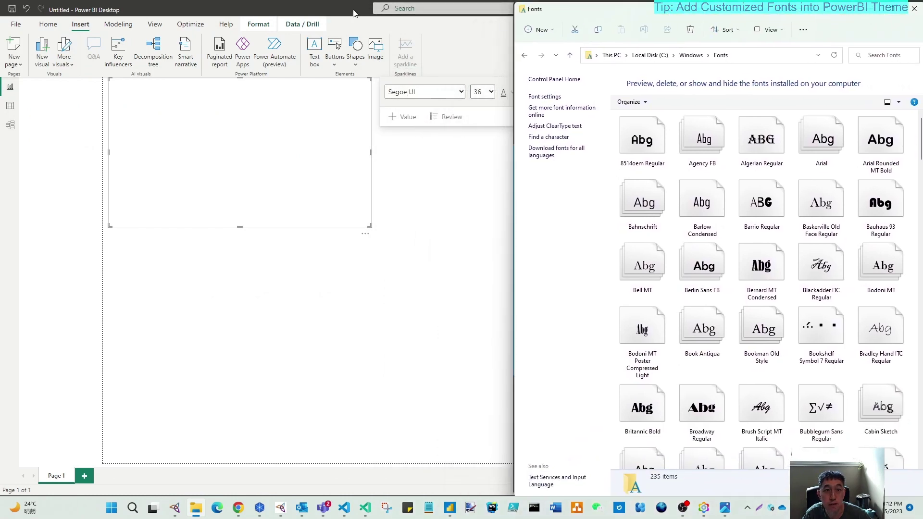
pyautogui.click(362, 15)
pyautogui.click(790, 39)
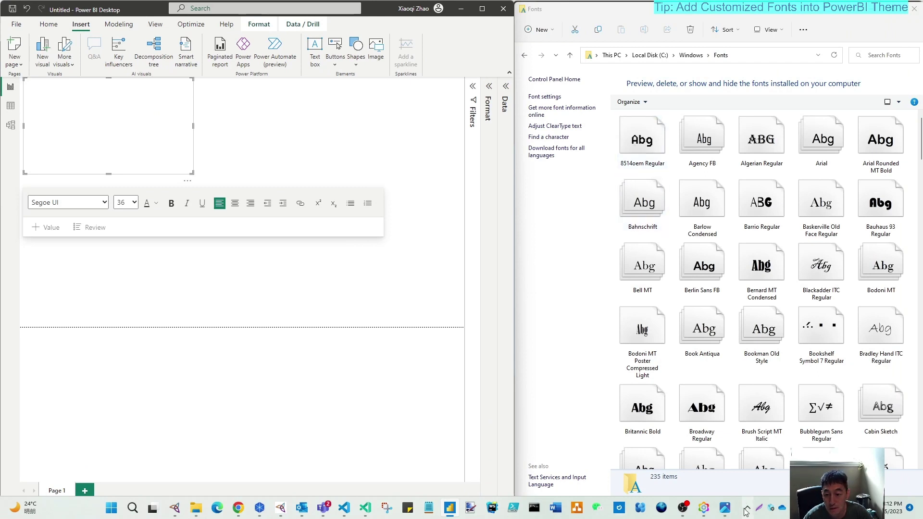
pyautogui.click(725, 507)
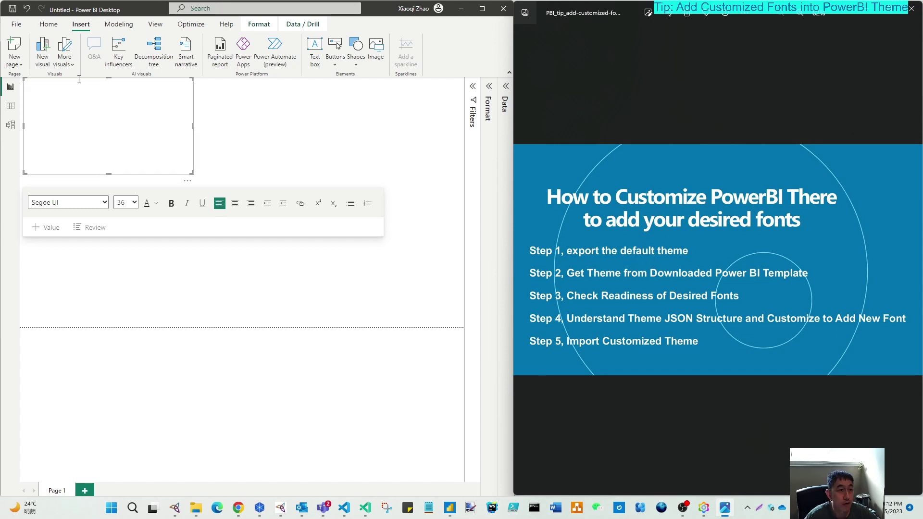
# - Expand the full built-in theme gallery on the View tab, then close it
pyautogui.click(156, 25)
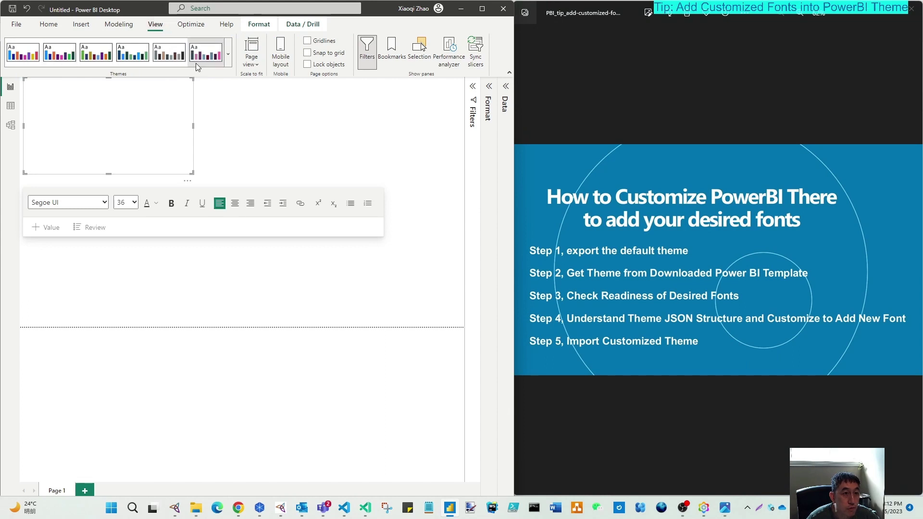
pyautogui.click(229, 54)
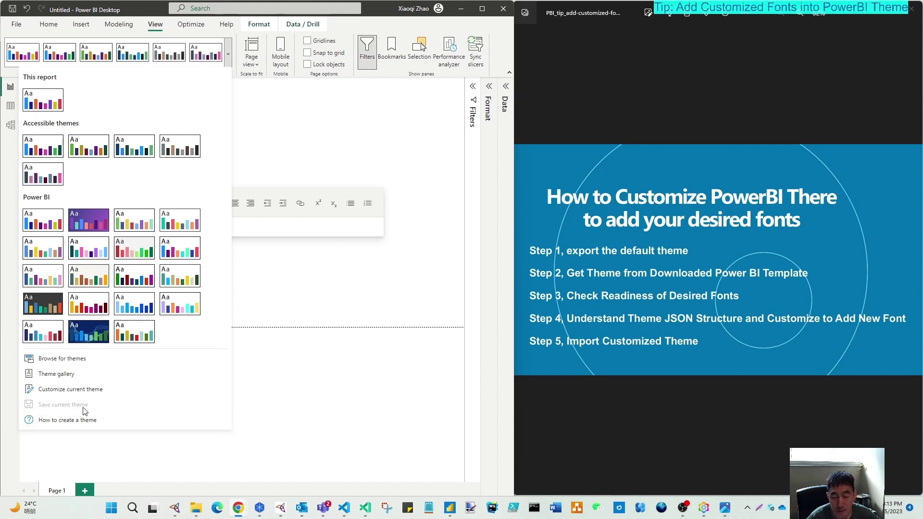
pyautogui.click(362, 273)
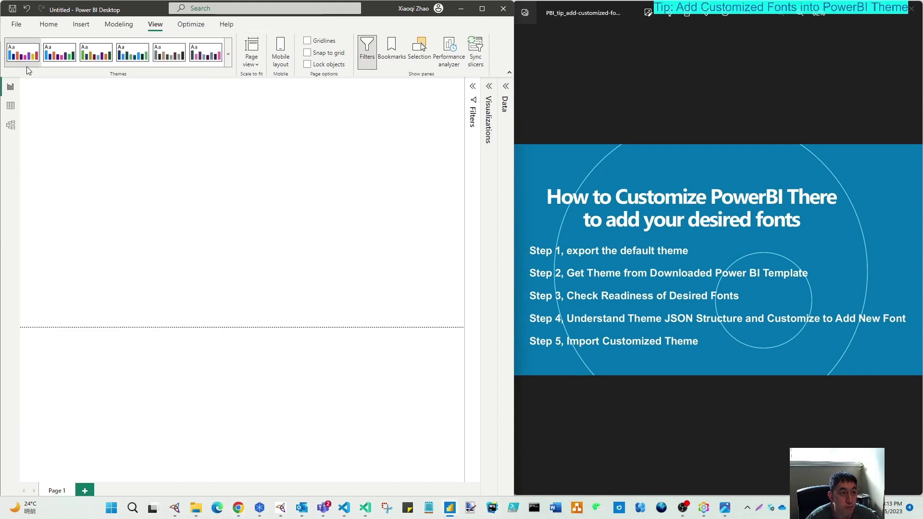
# - Export the report as a Power BI template with the description 'Expddition'
pyautogui.click(19, 24)
pyautogui.click(15, 18)
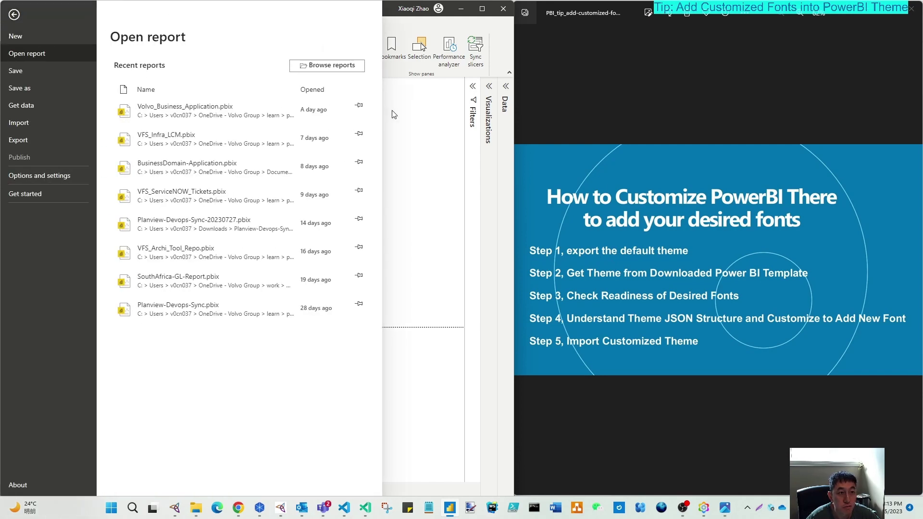
pyautogui.click(18, 25)
pyautogui.click(23, 140)
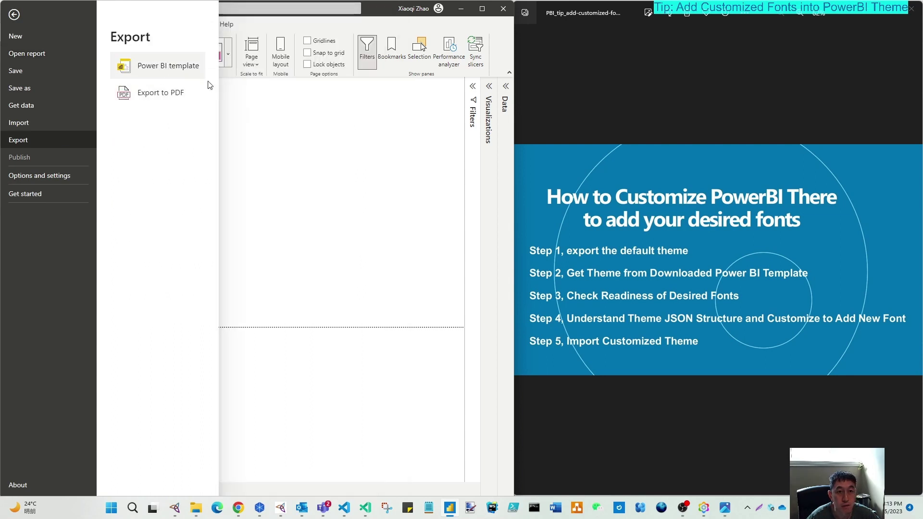
pyautogui.click(293, 125)
pyautogui.click(17, 24)
pyautogui.click(439, 139)
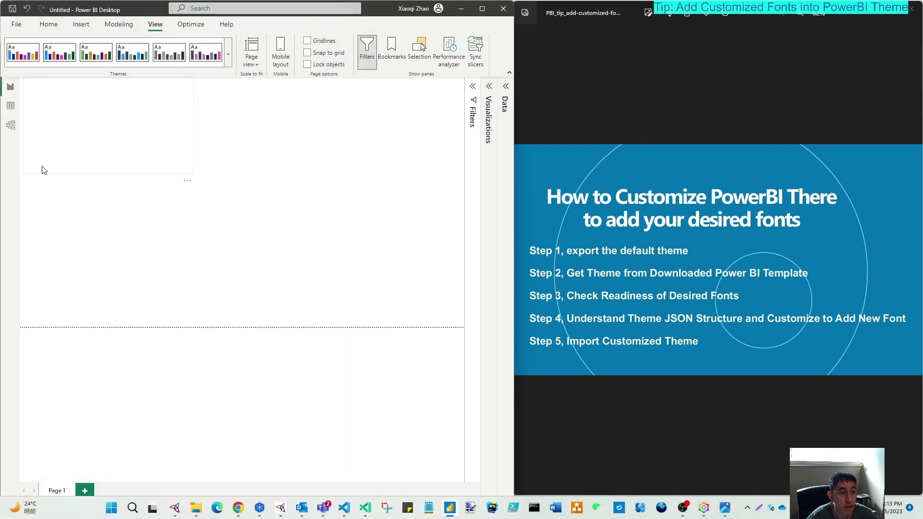
pyautogui.click(15, 25)
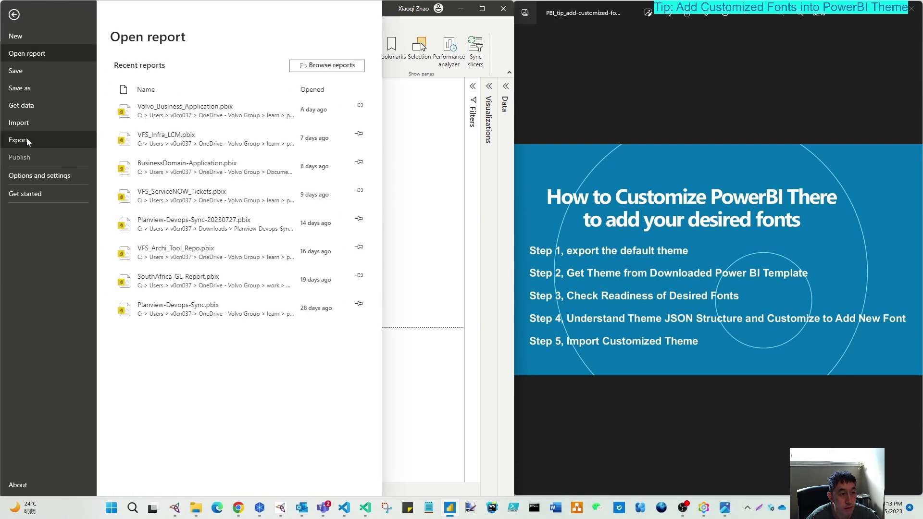
pyautogui.click(26, 138)
pyautogui.click(141, 72)
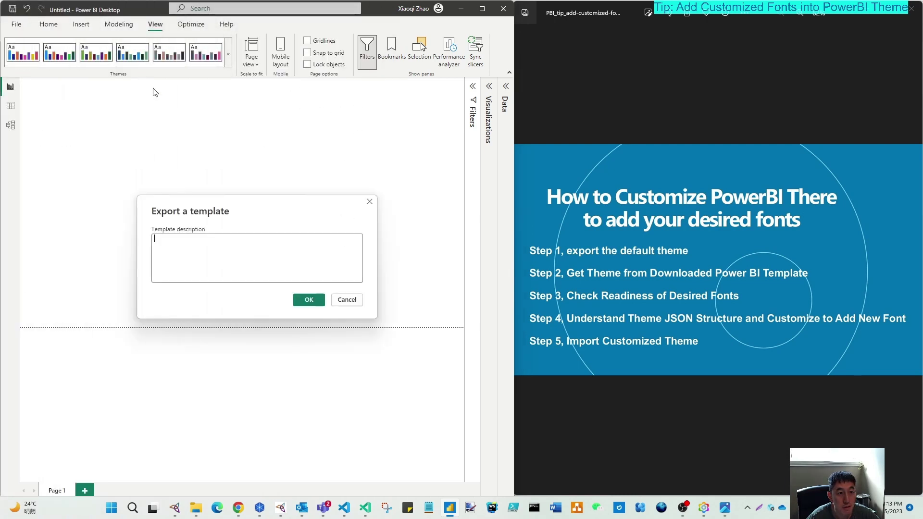
pyautogui.click(181, 241)
pyautogui.write('Export for adding my')
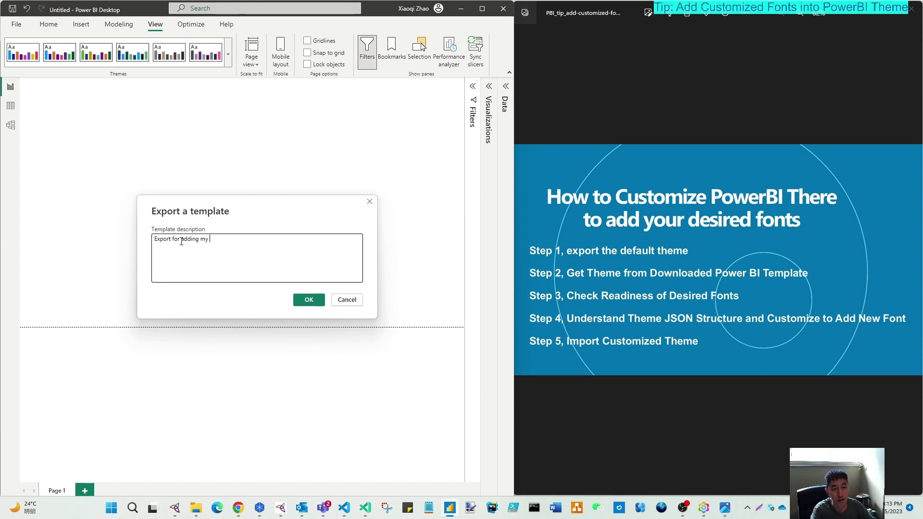
pyautogui.write('ddition')
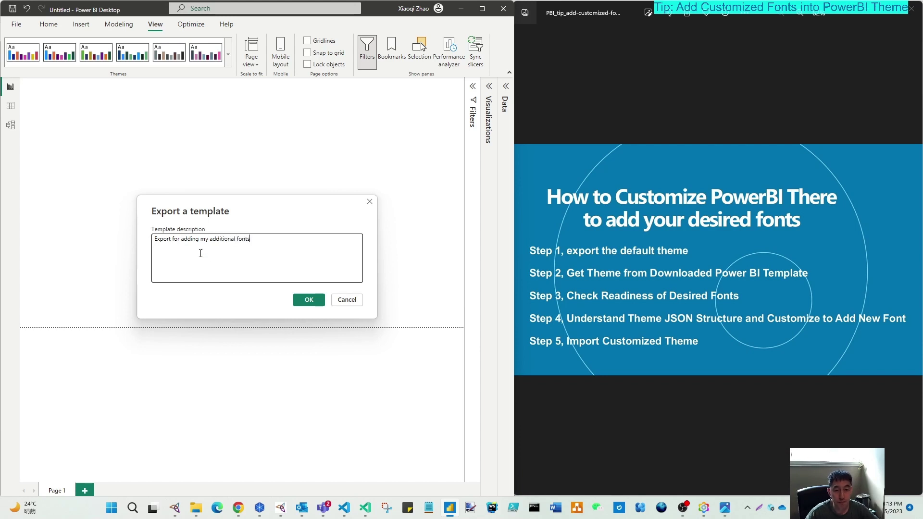
pyautogui.click(314, 299)
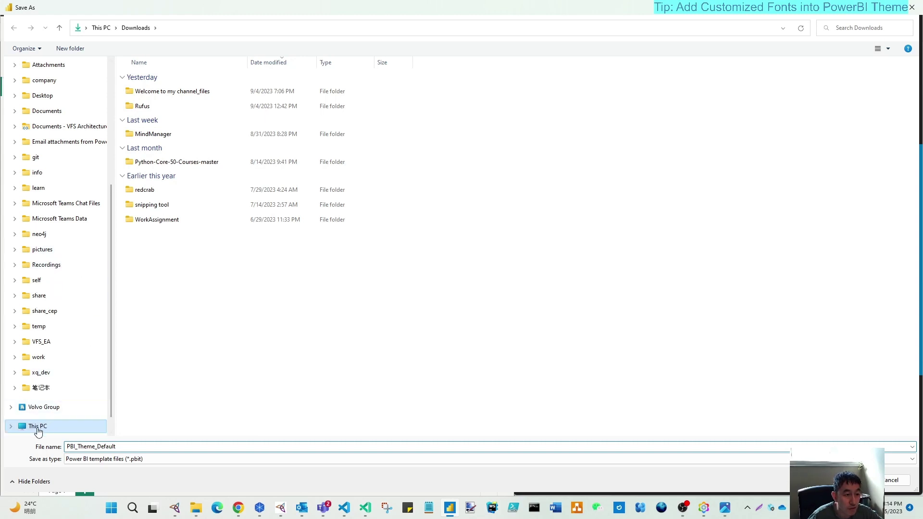
# - In the save dialog, create and open a new PBI folder under C:\Temp
pyautogui.click(37, 426)
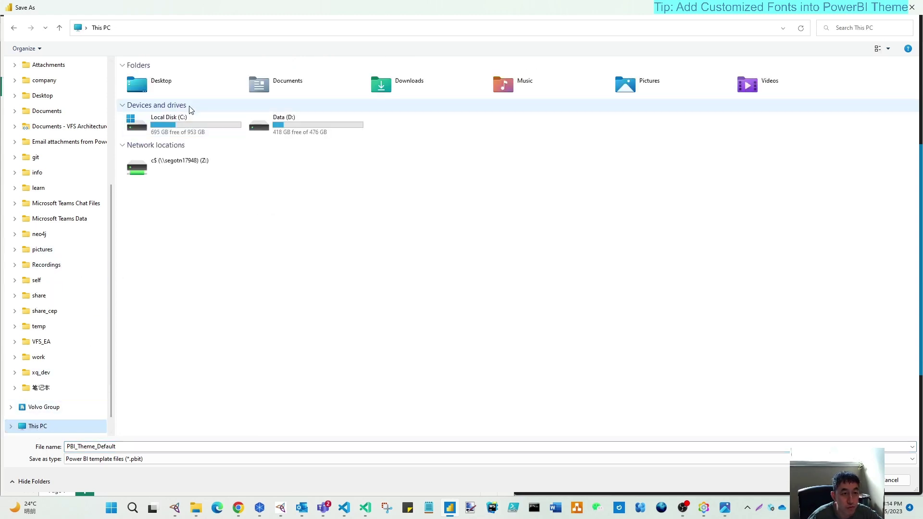
pyautogui.doubleClick(202, 131)
pyautogui.click(152, 199)
pyautogui.doubleClick(152, 199)
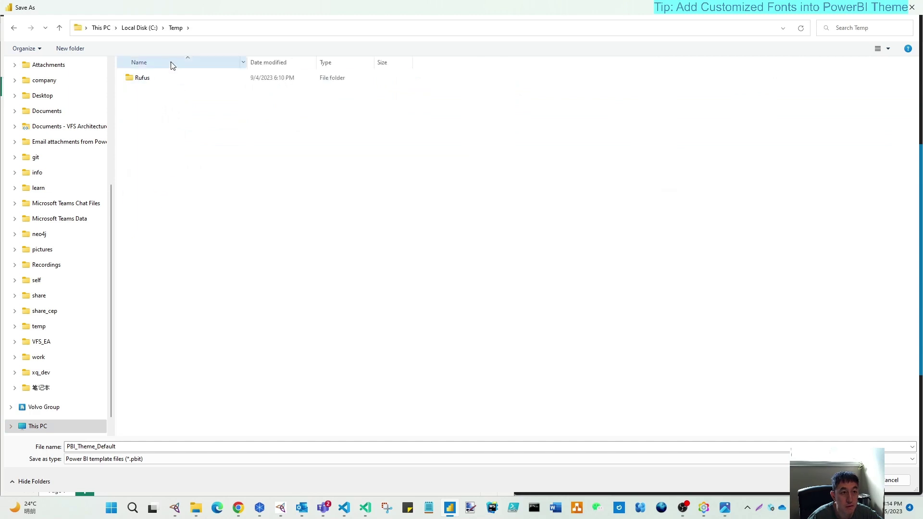
pyautogui.click(72, 53)
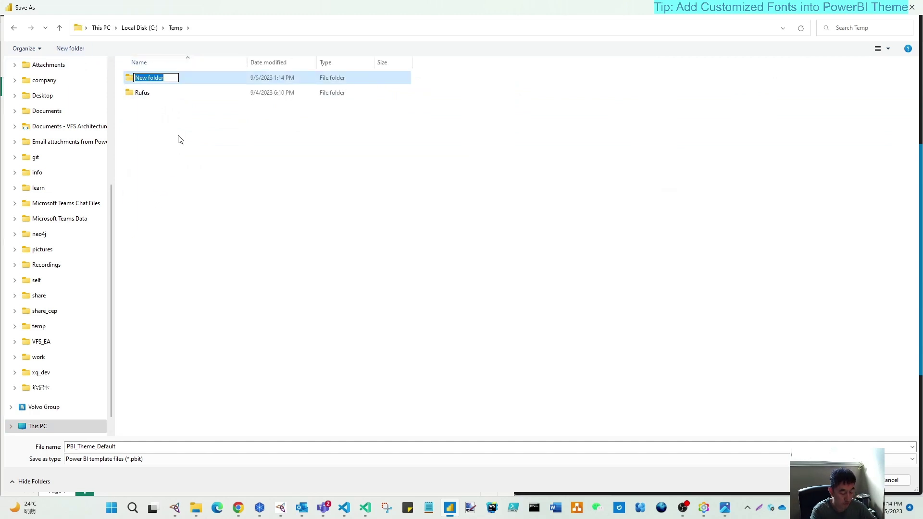
pyautogui.write('PBI')
pyautogui.press('Return')
pyautogui.press('Return')
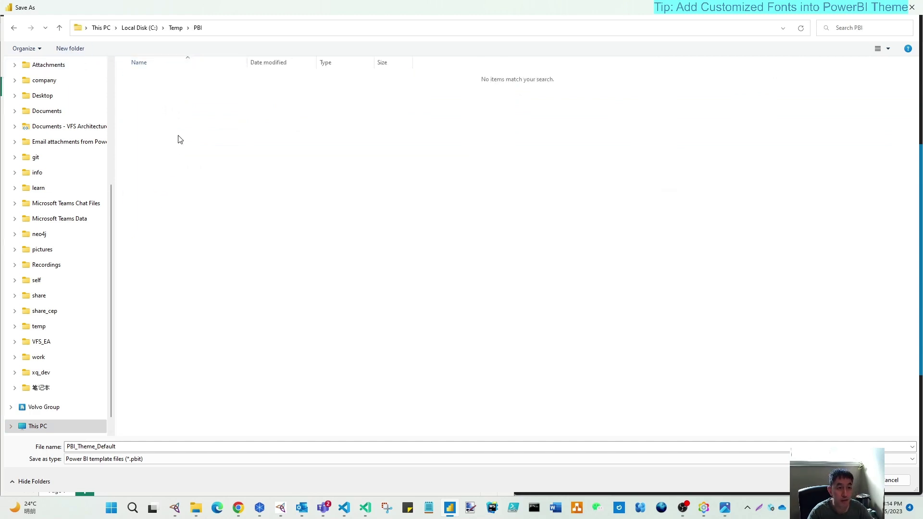
pyautogui.press('Return')
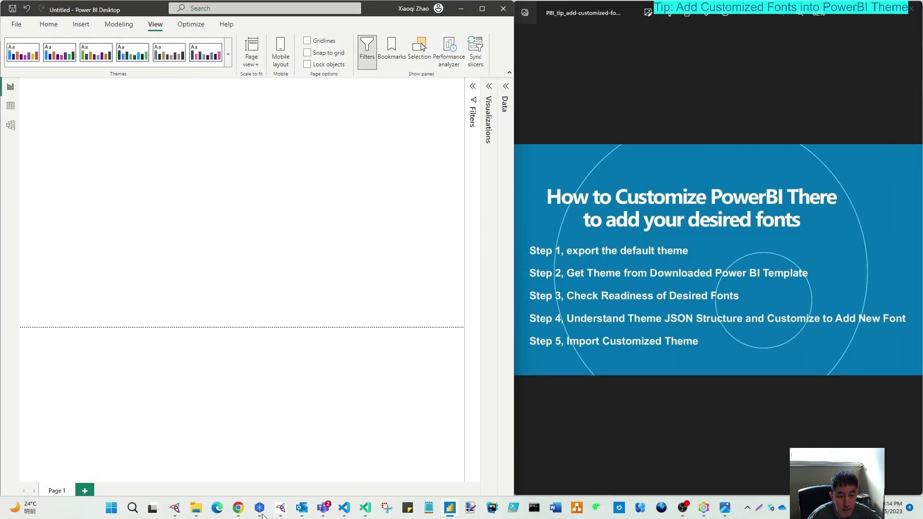
# - Open C:\Temp\PBI in File Explorer and select PBI_Theme_Default.pbit
pyautogui.click(202, 513)
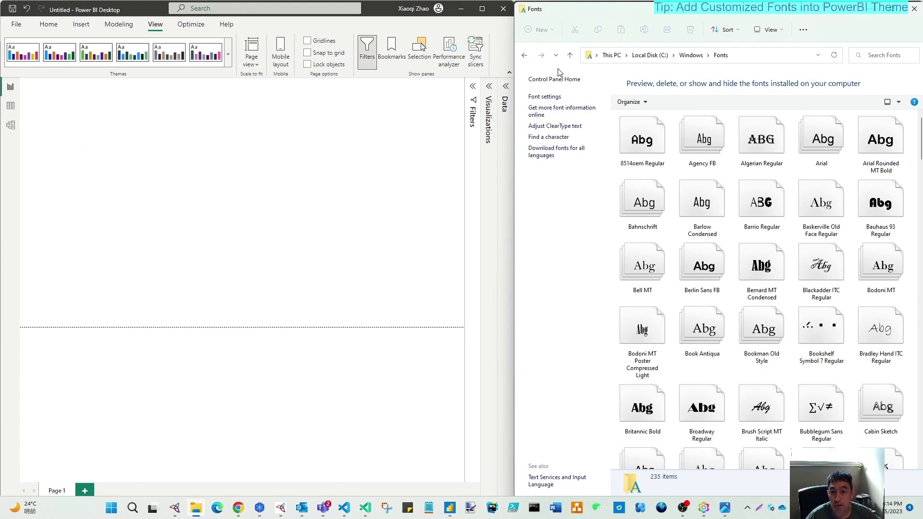
pyautogui.click(648, 55)
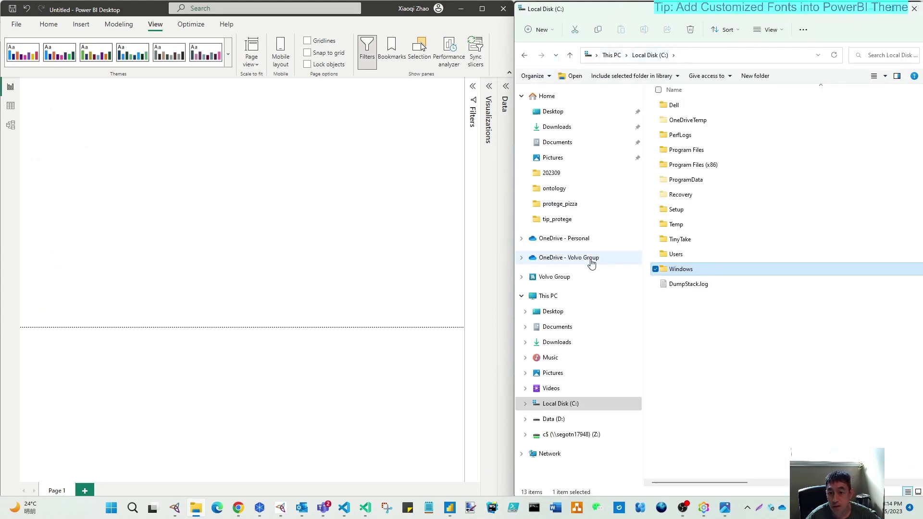
pyautogui.doubleClick(676, 225)
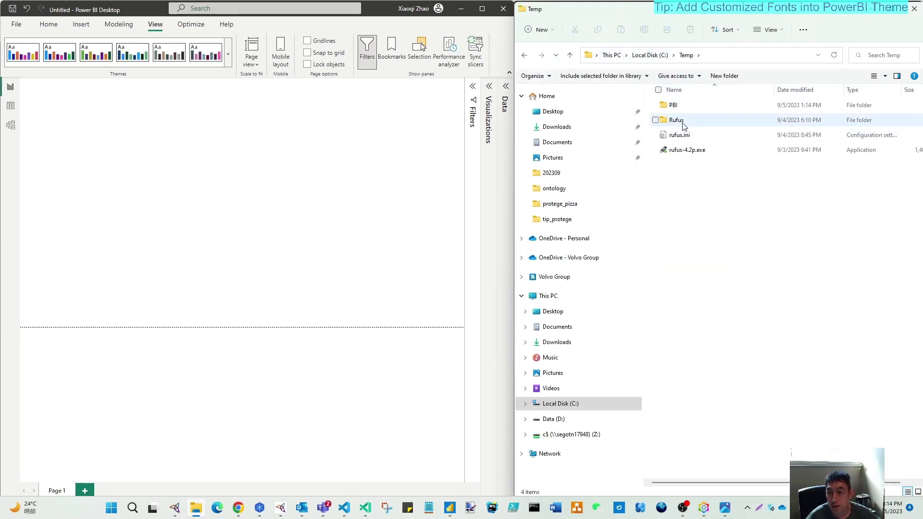
pyautogui.doubleClick(674, 105)
pyautogui.click(688, 106)
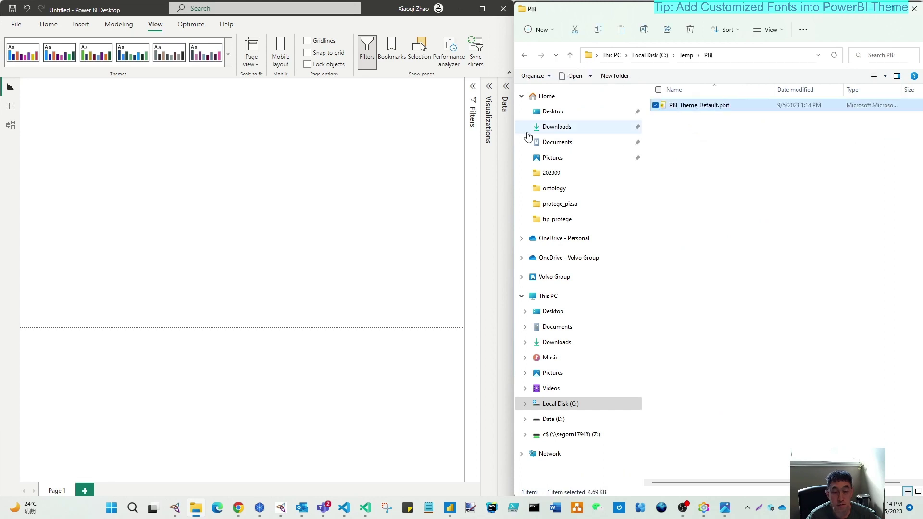
# - Change the file extension from .pbit to .zip and accept the warning
pyautogui.click(730, 106)
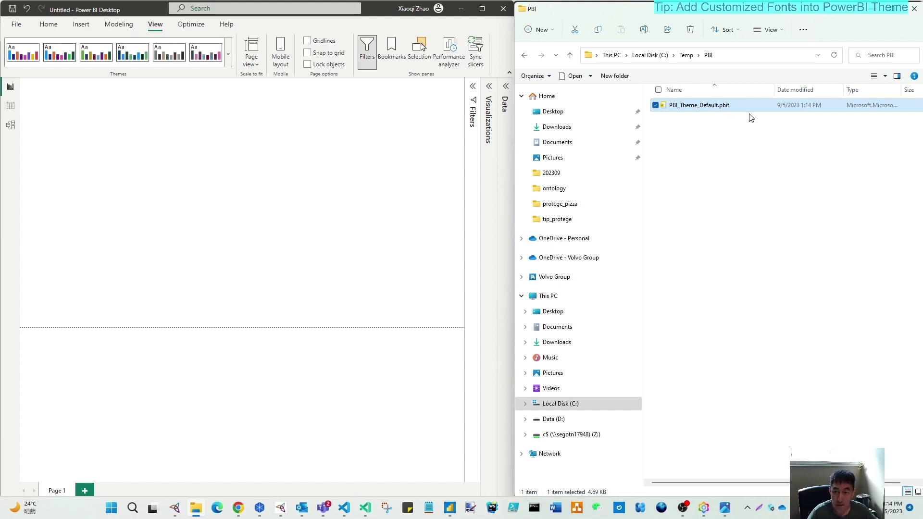
pyautogui.click(736, 106)
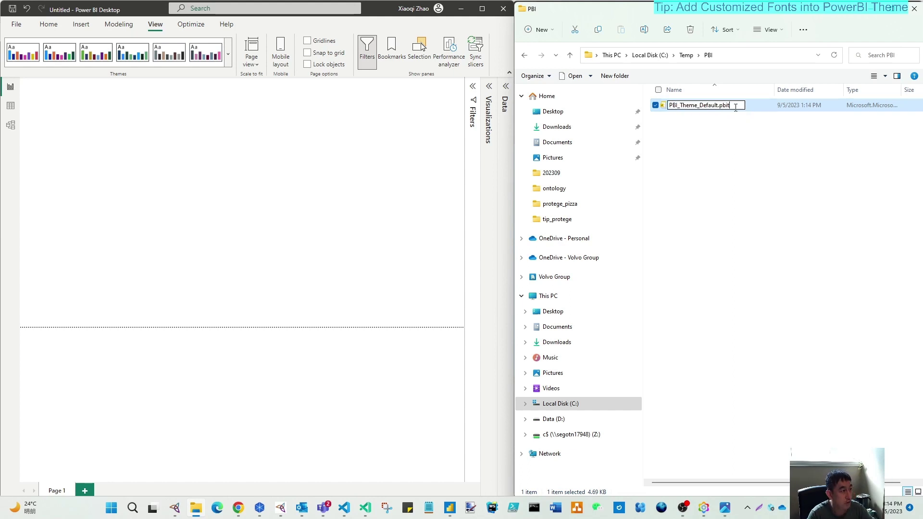
pyautogui.press('BackSpace')
pyautogui.press('BackSpace')
pyautogui.press('BackSpace')
pyautogui.press('BackSpace')
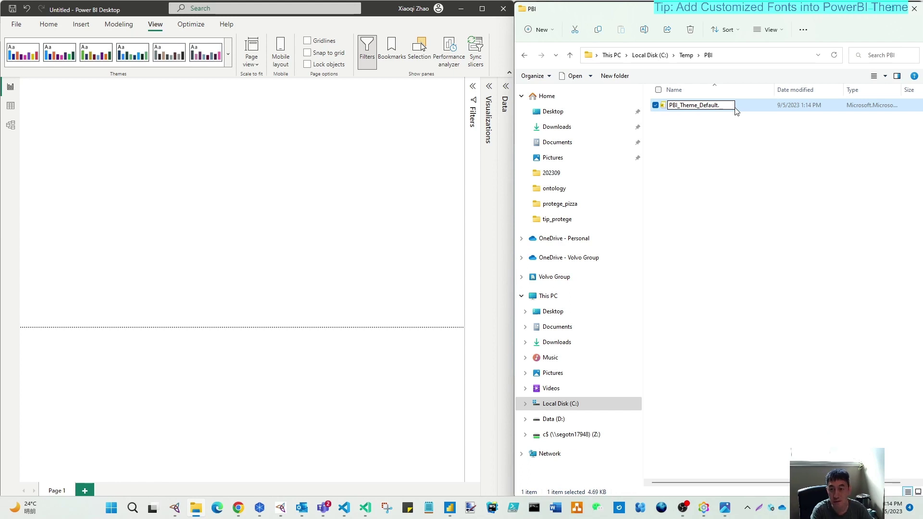
pyautogui.write('zip')
pyautogui.press('Return')
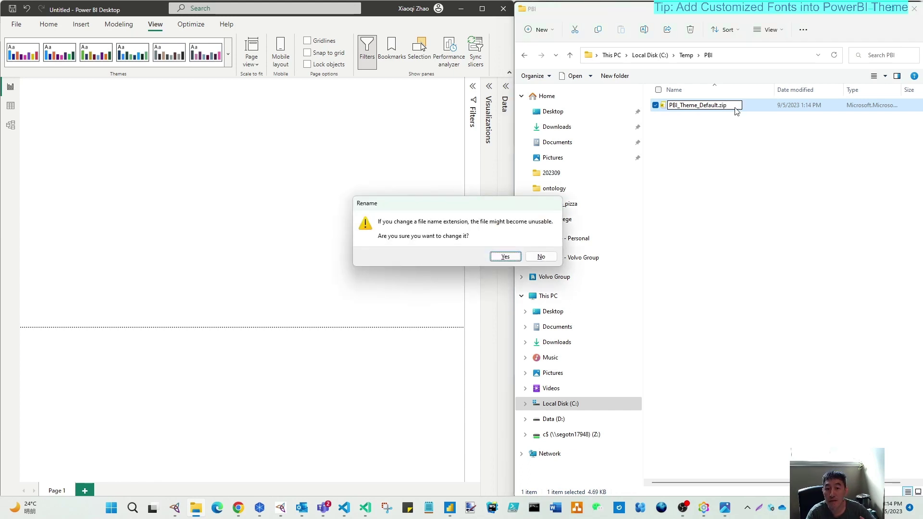
pyautogui.click(494, 258)
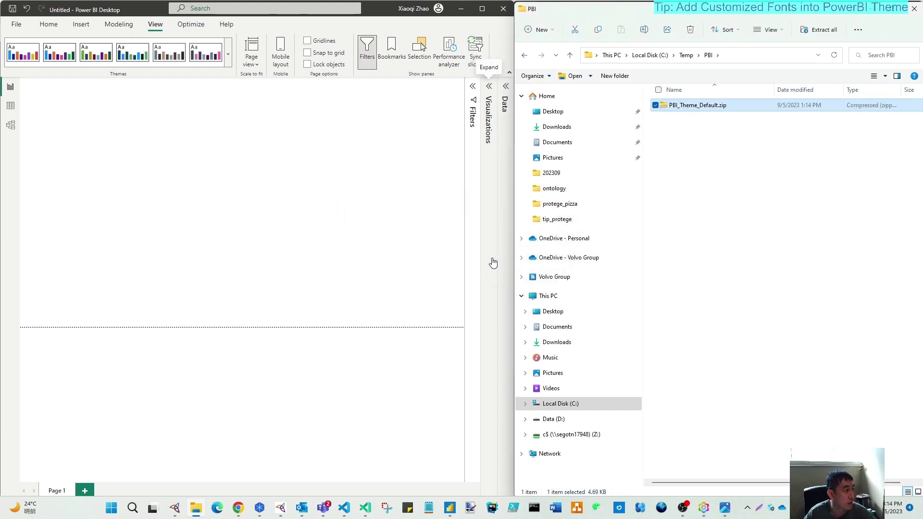
# - Extract all of PBI_Theme_Default.zip, open the extracted folder and move the window left
pyautogui.rightClick(722, 115)
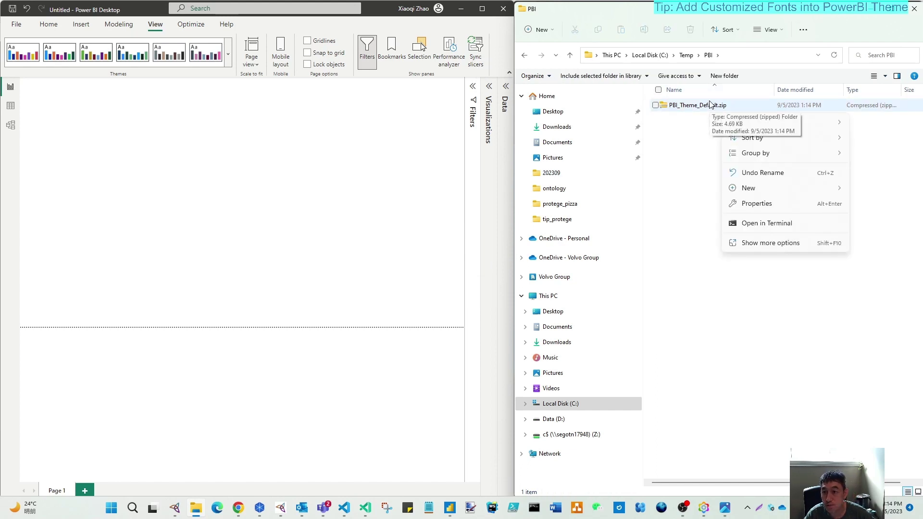
pyautogui.rightClick(711, 105)
pyautogui.click(745, 179)
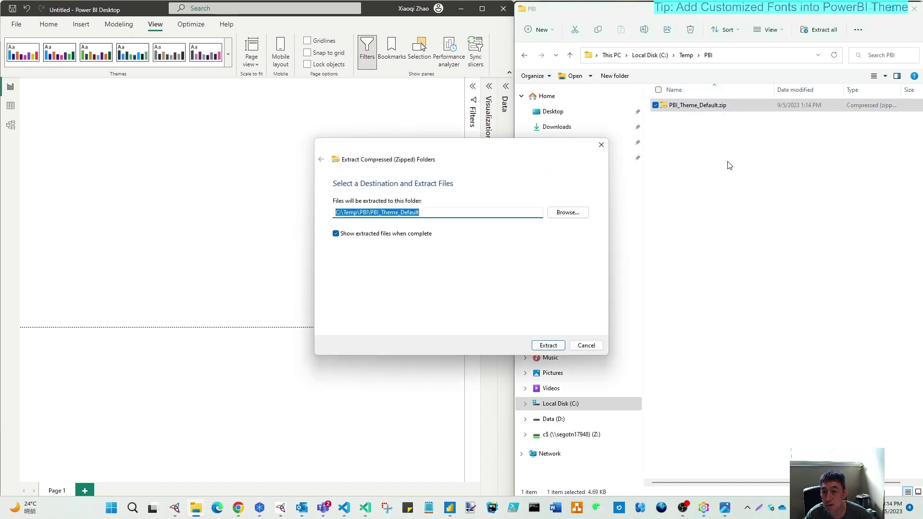
pyautogui.click(544, 345)
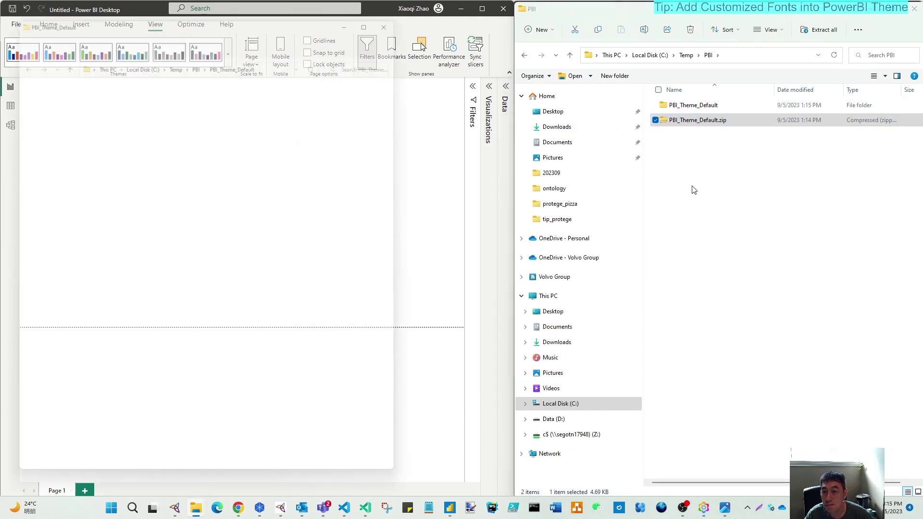
pyautogui.click(404, 8)
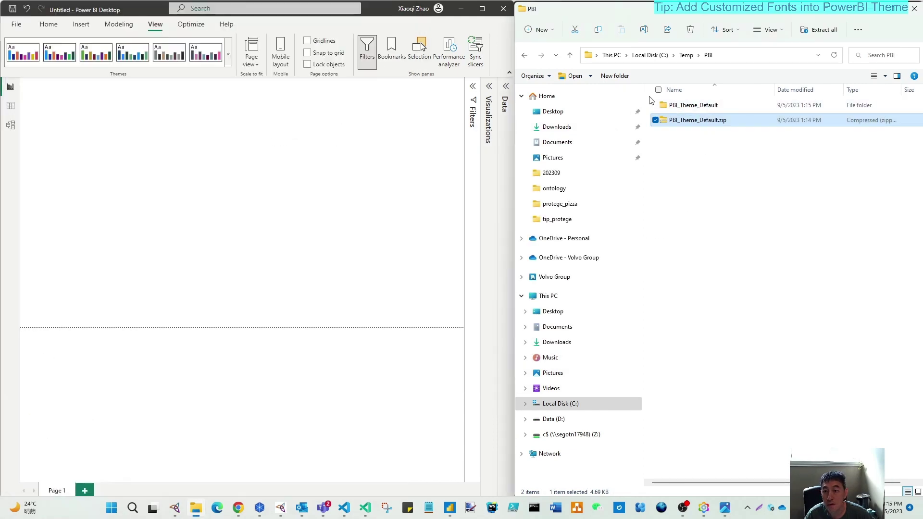
pyautogui.doubleClick(682, 104)
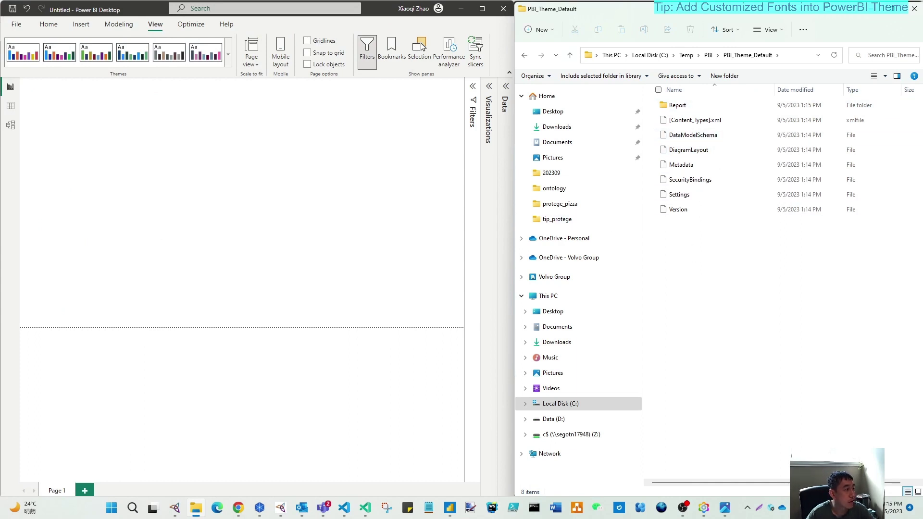
pyautogui.moveTo(610, 14); pyautogui.dragTo(113, 21)
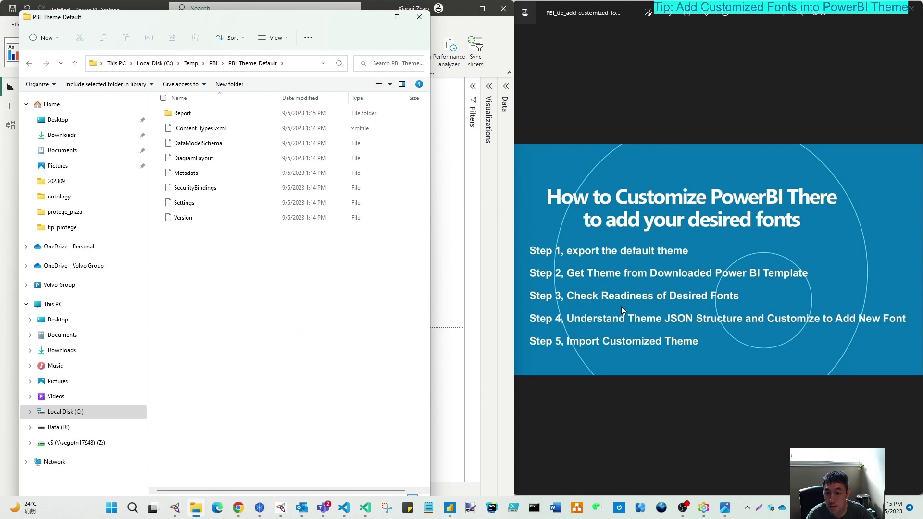
# - Drill into Report > StaticResources > SharedResources > BaseThemes and select CY23SU04.json
pyautogui.doubleClick(189, 114)
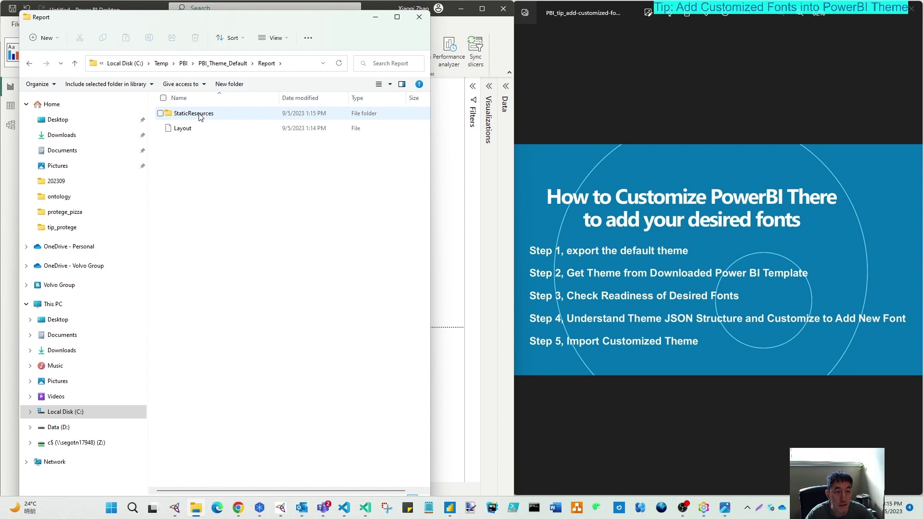
pyautogui.doubleClick(194, 114)
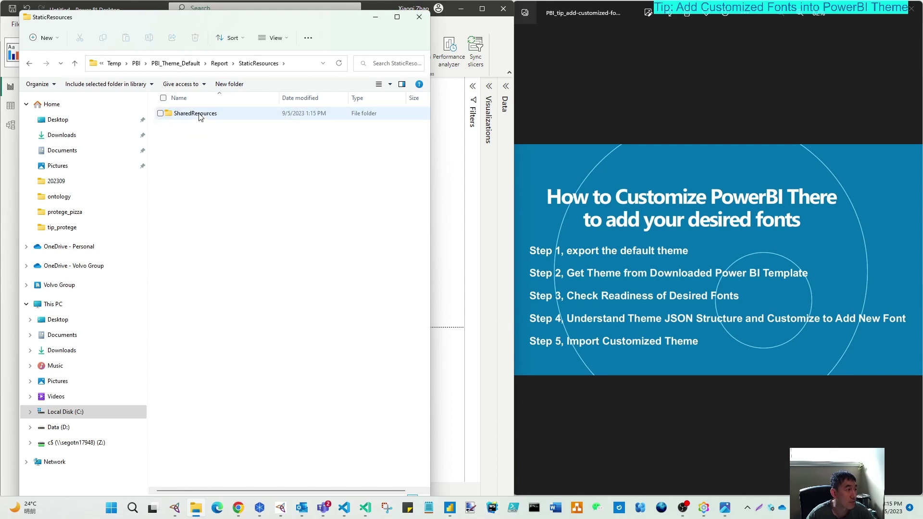
pyautogui.doubleClick(201, 117)
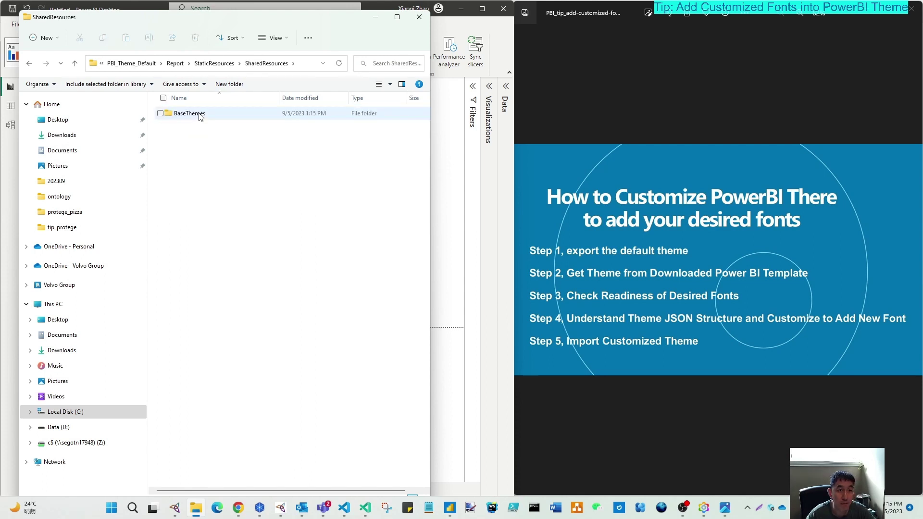
pyautogui.doubleClick(200, 118)
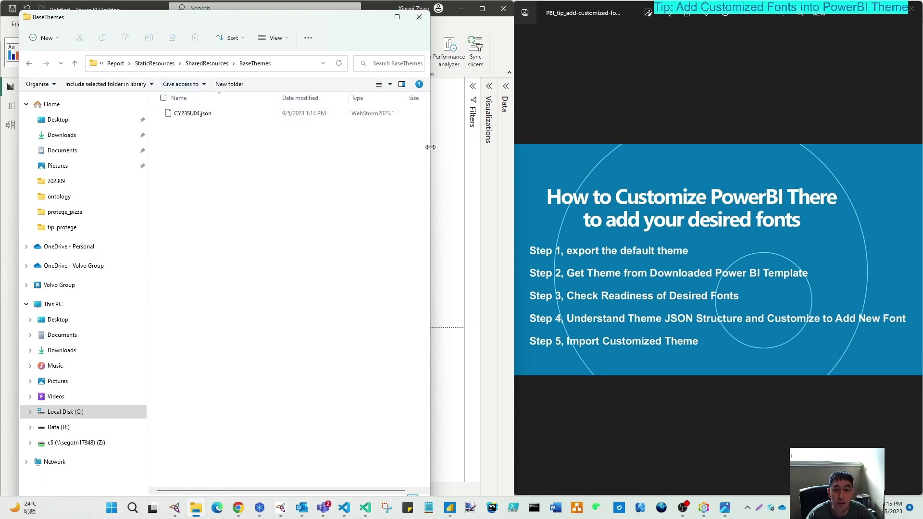
pyautogui.moveTo(430, 147); pyautogui.dragTo(511, 148)
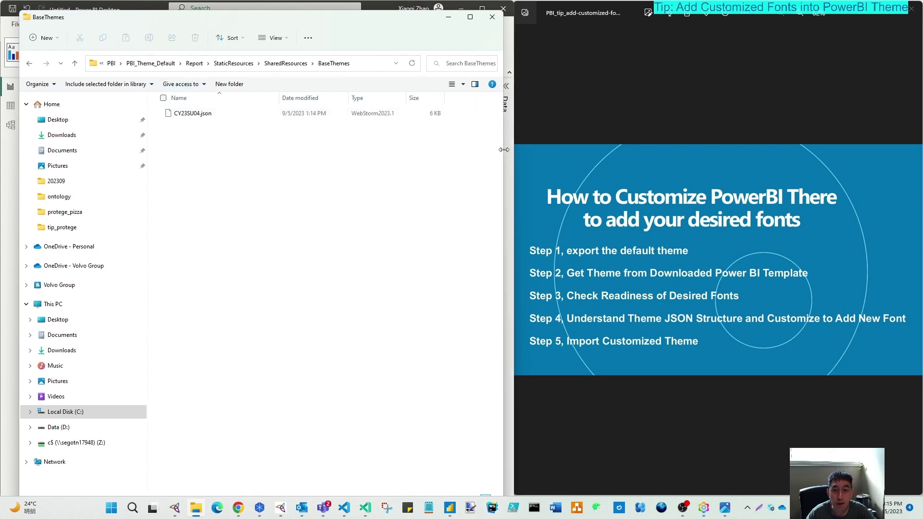
pyautogui.click(195, 118)
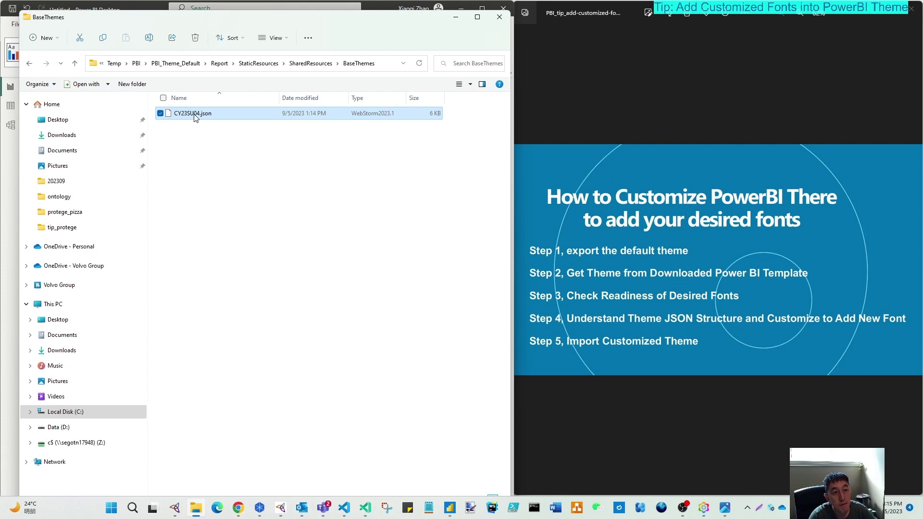
pyautogui.rightClick(194, 118)
pyautogui.moveTo(253, 148)
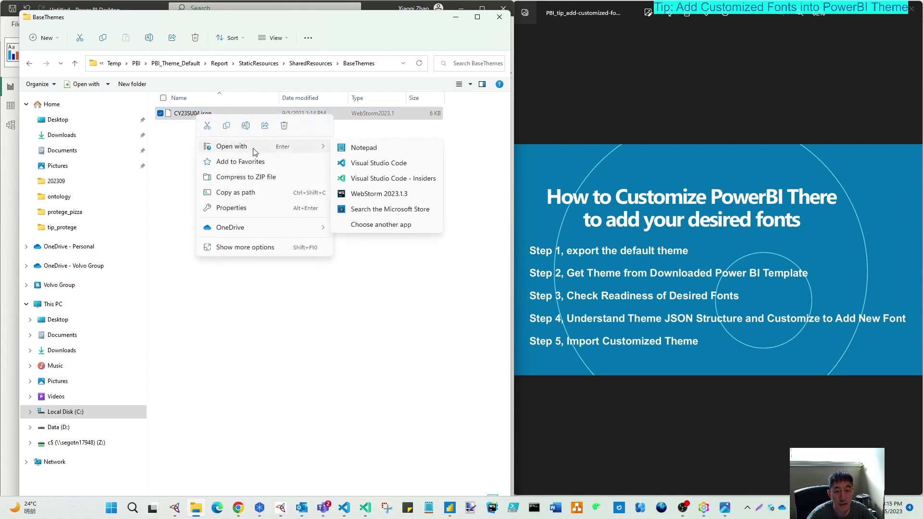
pyautogui.click(378, 164)
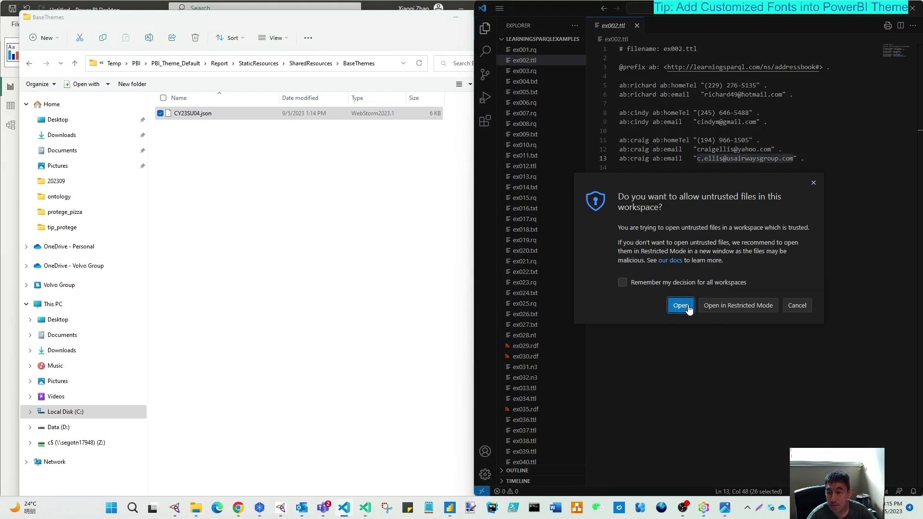
pyautogui.click(681, 306)
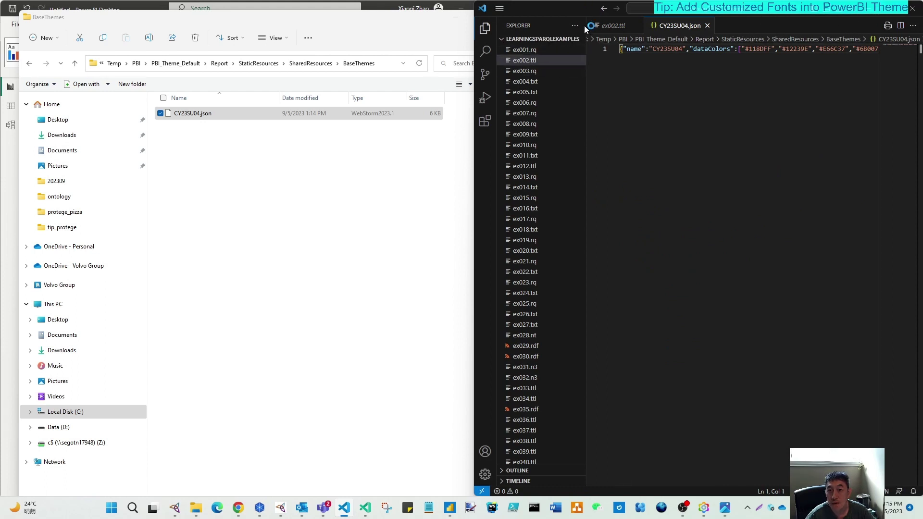
pyautogui.click(638, 25)
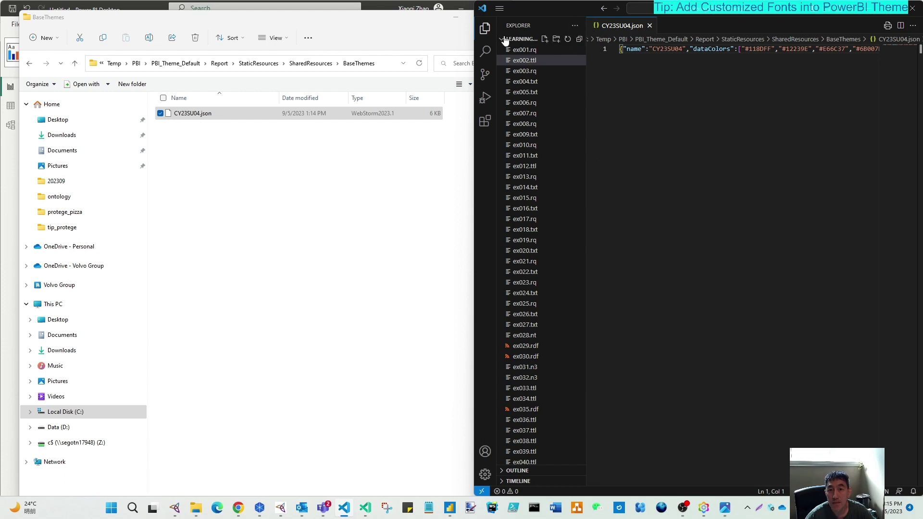
pyautogui.click(485, 30)
pyautogui.moveTo(562, 9); pyautogui.dragTo(327, 13)
pyautogui.moveTo(687, 112); pyautogui.dragTo(846, 110)
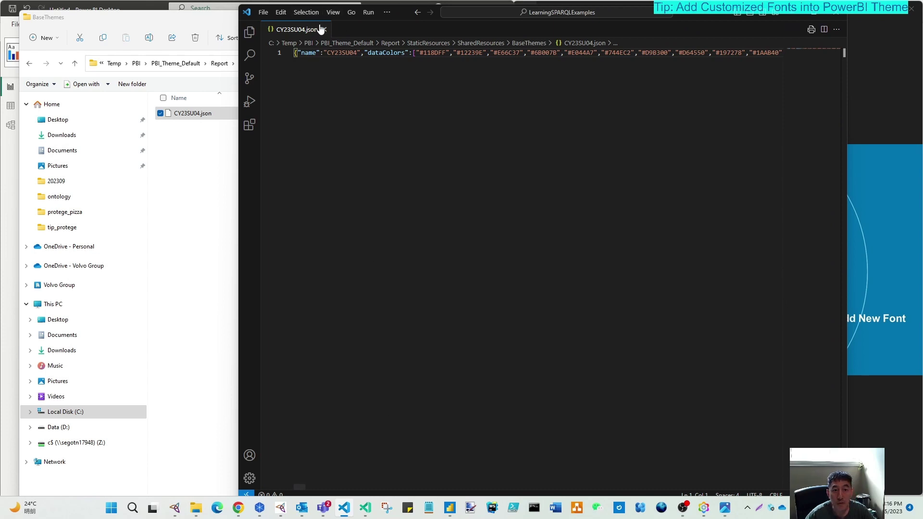
pyautogui.click(333, 13)
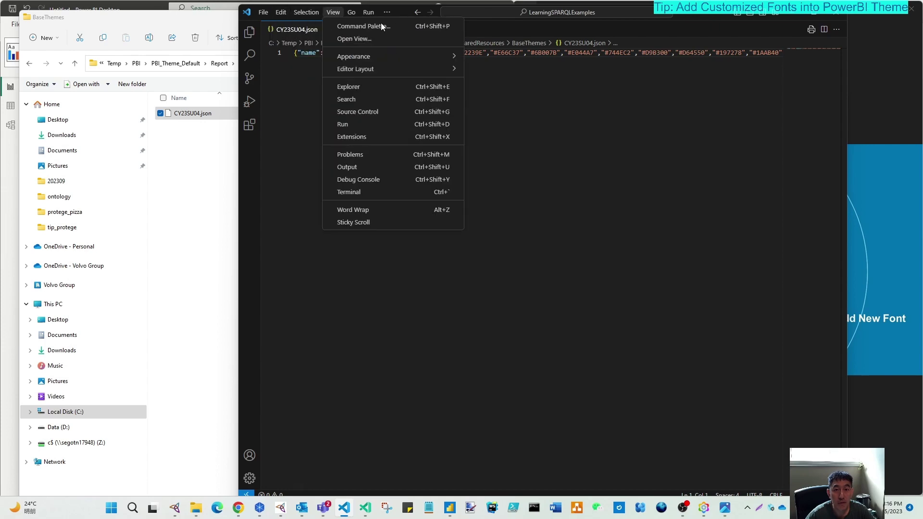
pyautogui.click(365, 486)
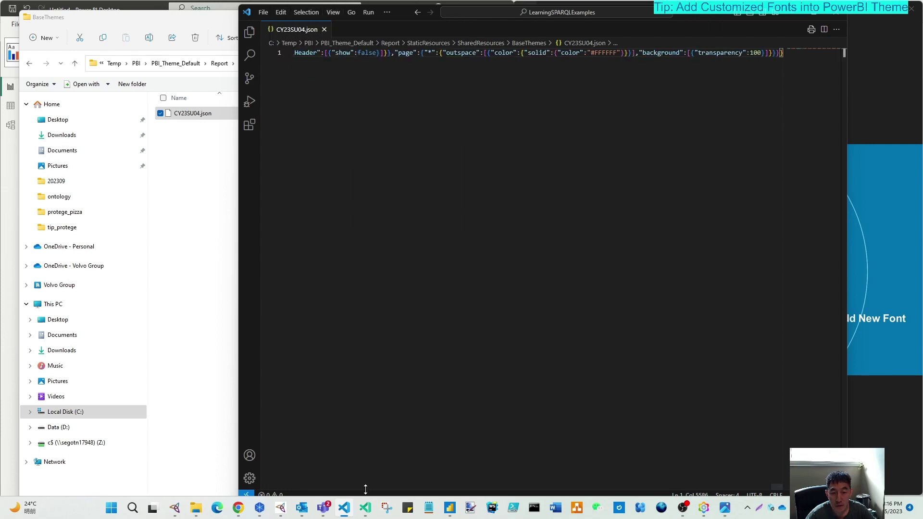
pyautogui.click(836, 7)
pyautogui.rightClick(192, 116)
pyautogui.moveTo(266, 160)
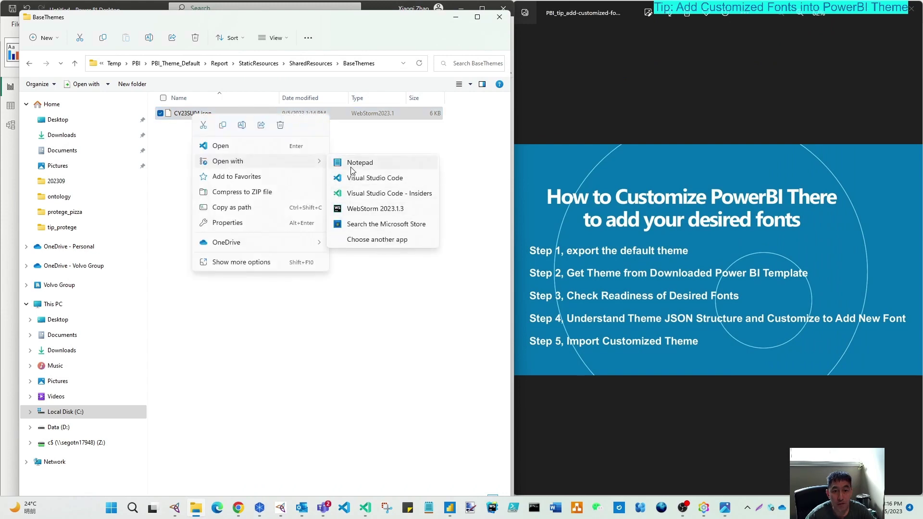
pyautogui.click(351, 162)
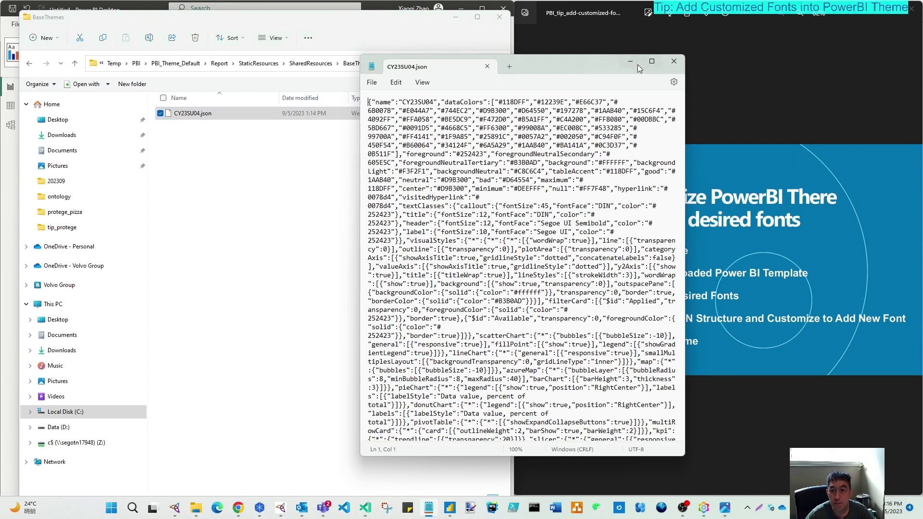
pyautogui.click(652, 61)
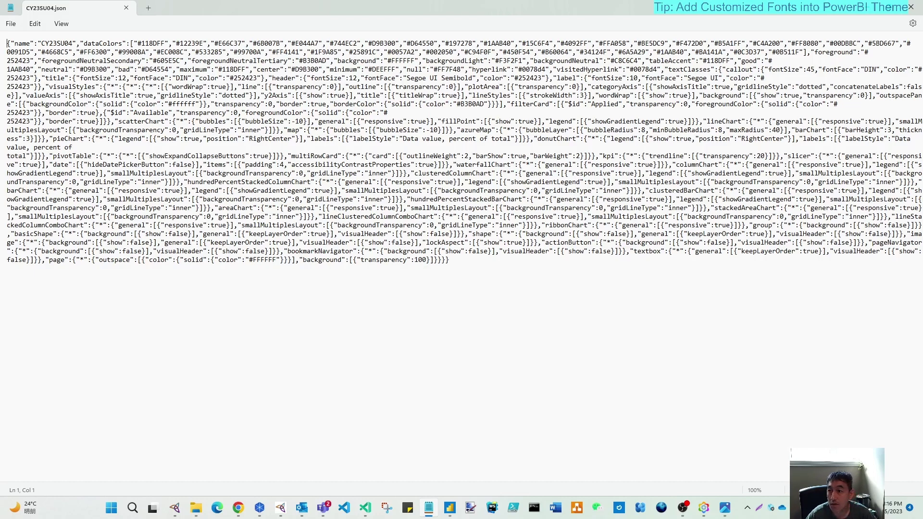
# - Close Notepad and open CY23SU04.json in Visual Studio Code - Insiders
pyautogui.click(912, 6)
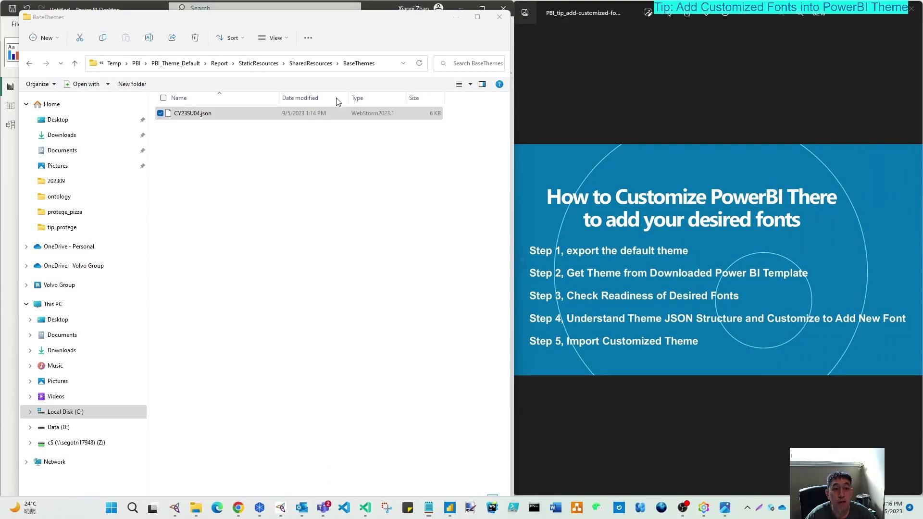
pyautogui.rightClick(183, 116)
pyautogui.moveTo(218, 165)
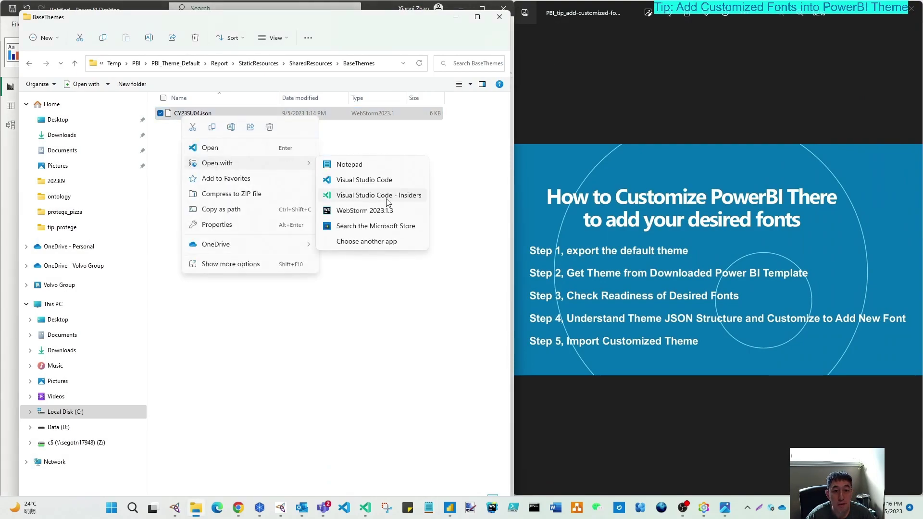
pyautogui.click(379, 195)
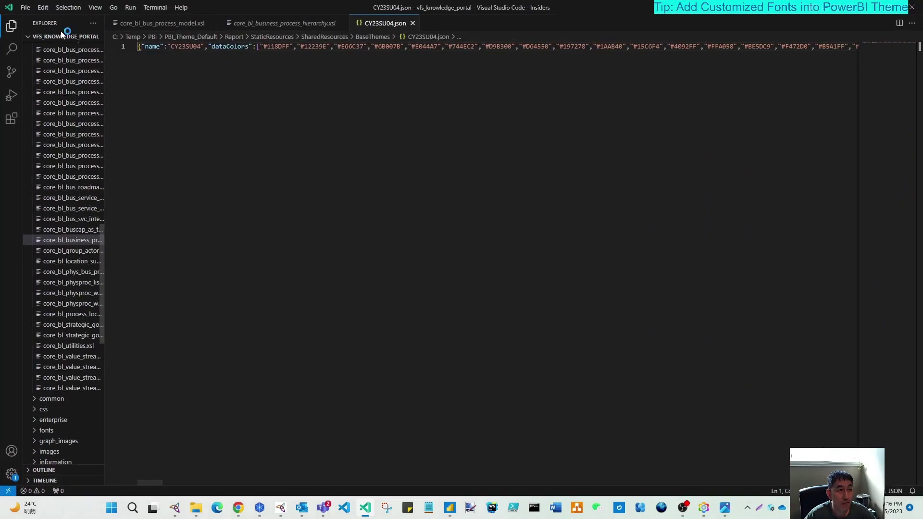
# - Search extensions for 'json' and install the json and Beautify JSON extensions
pyautogui.click(11, 118)
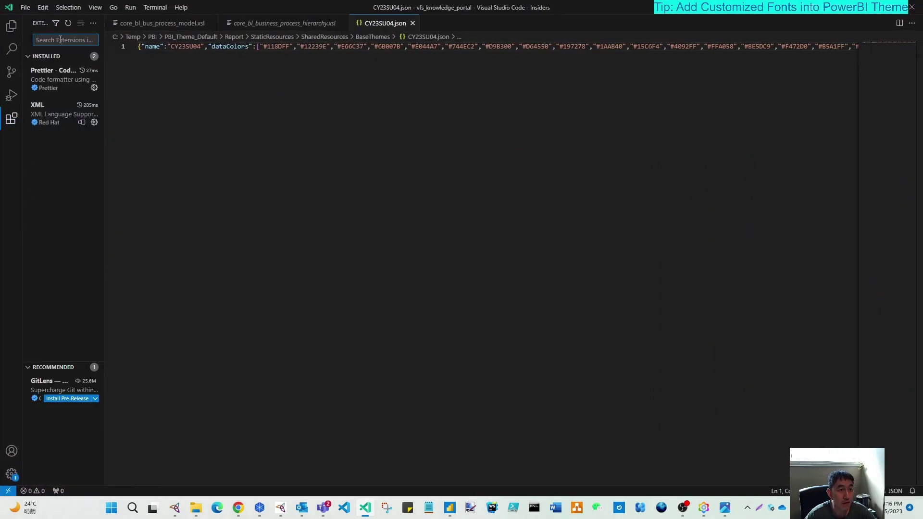
pyautogui.write('json')
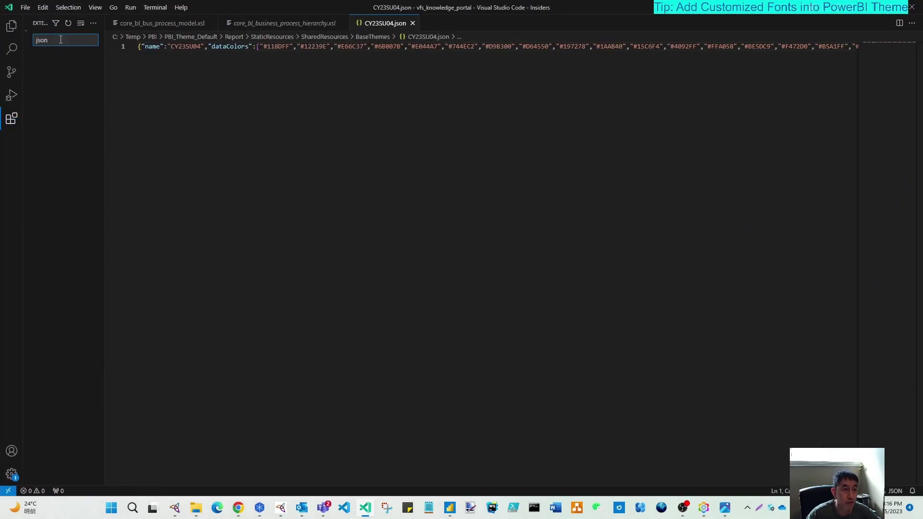
pyautogui.moveTo(103, 94); pyautogui.dragTo(198, 85)
pyautogui.click(181, 78)
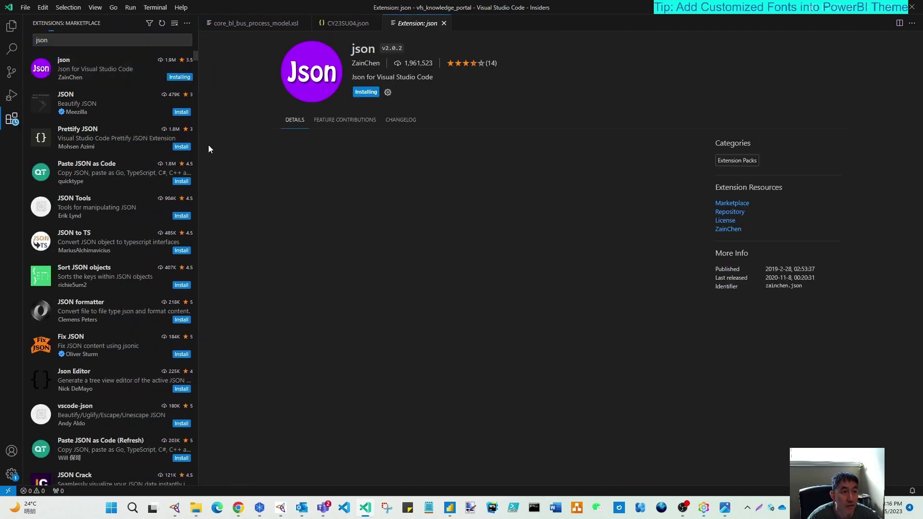
pyautogui.click(182, 112)
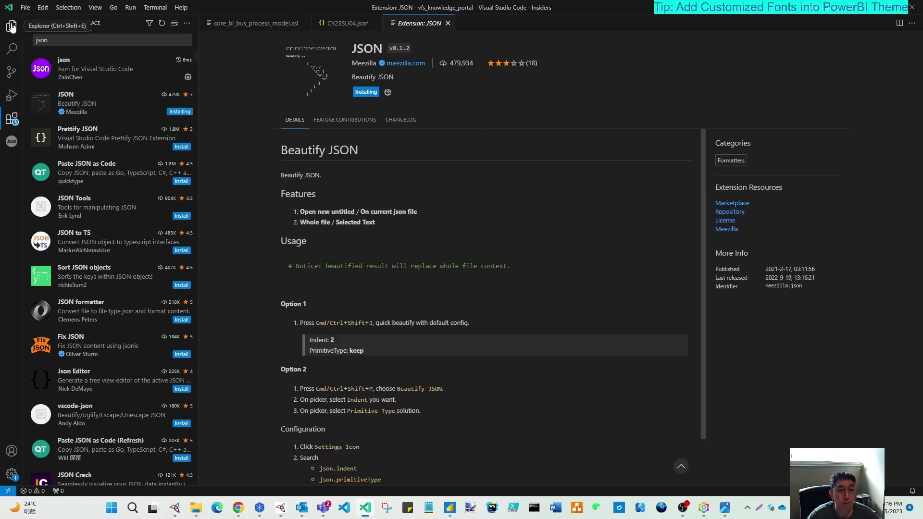
# - Close the open editor tabs and start reopening CY23SU04.json via File > Open File
pyautogui.click(305, 23)
pyautogui.click(228, 24)
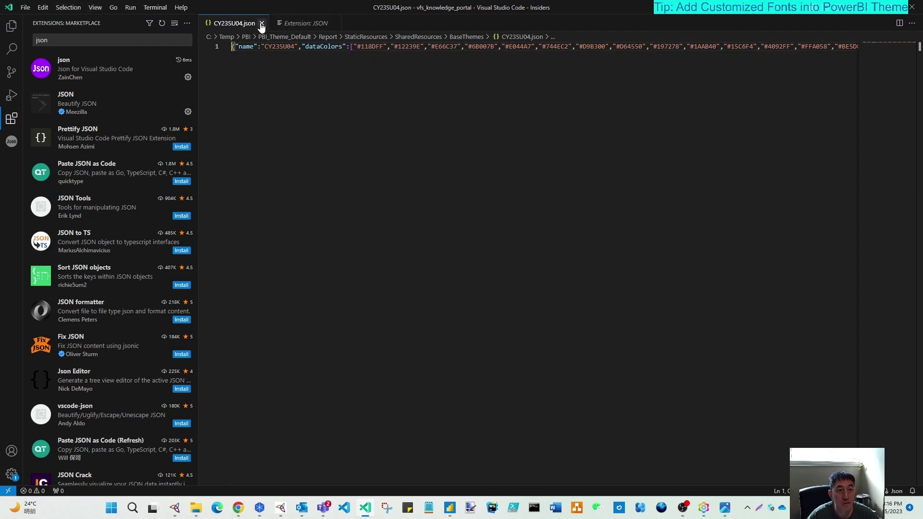
pyautogui.click(262, 23)
pyautogui.click(263, 23)
pyautogui.click(25, 7)
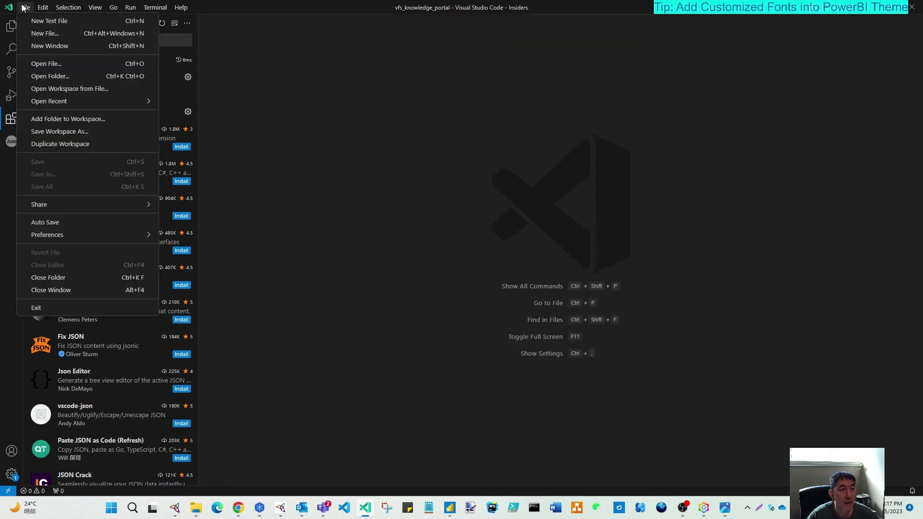
pyautogui.click(46, 63)
# - Open CY23SU04.json from BaseThemes and pretty-print it into indented multi-line JSON
pyautogui.doubleClick(184, 79)
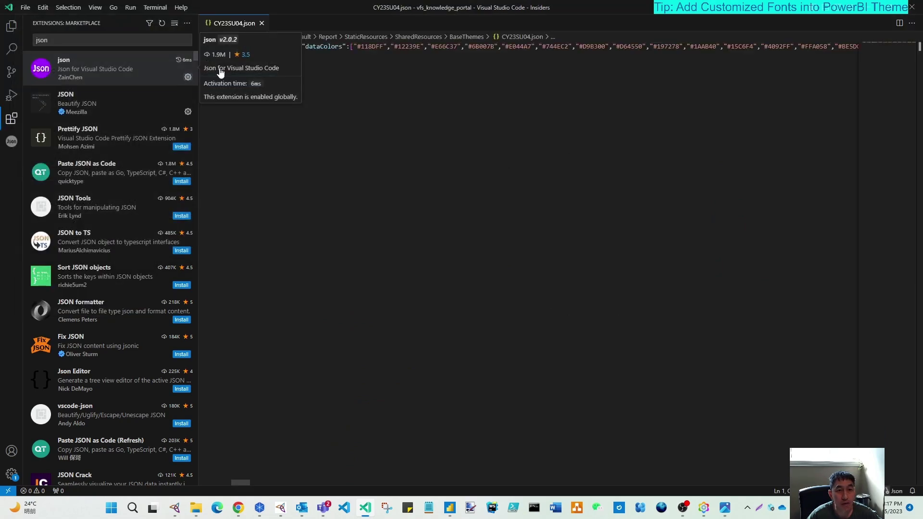
pyautogui.press('End')
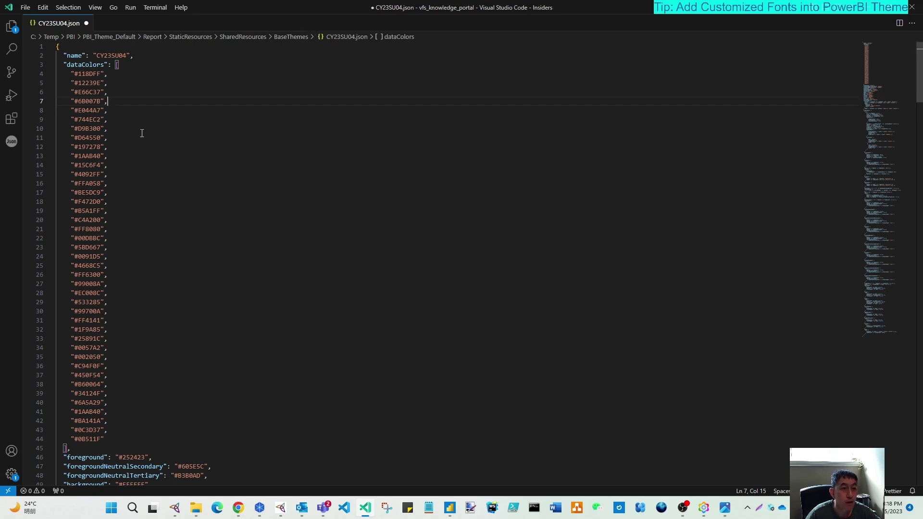
# - Scroll down through the visualStyles settings to scatterChart and back up again
pyautogui.scroll(-8, 149, 142)
pyautogui.scroll(-17, 151, 135)
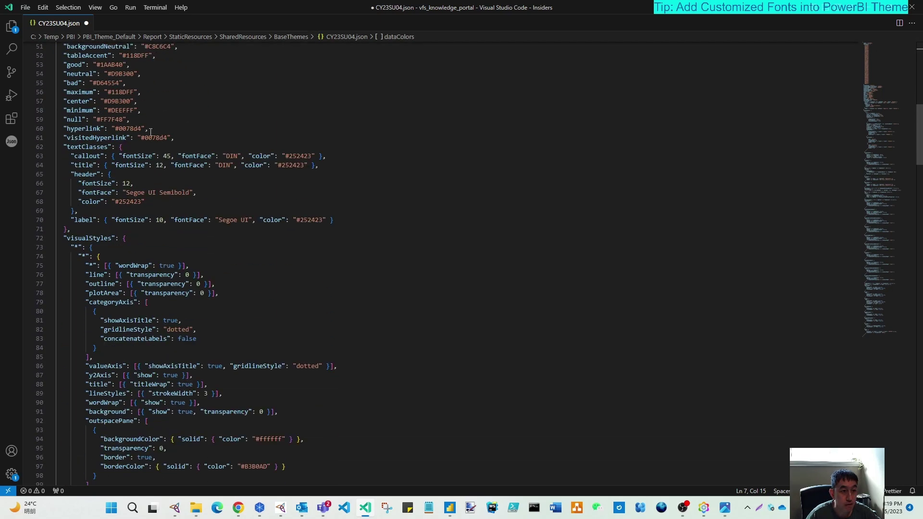
pyautogui.scroll(-4, 301, 180)
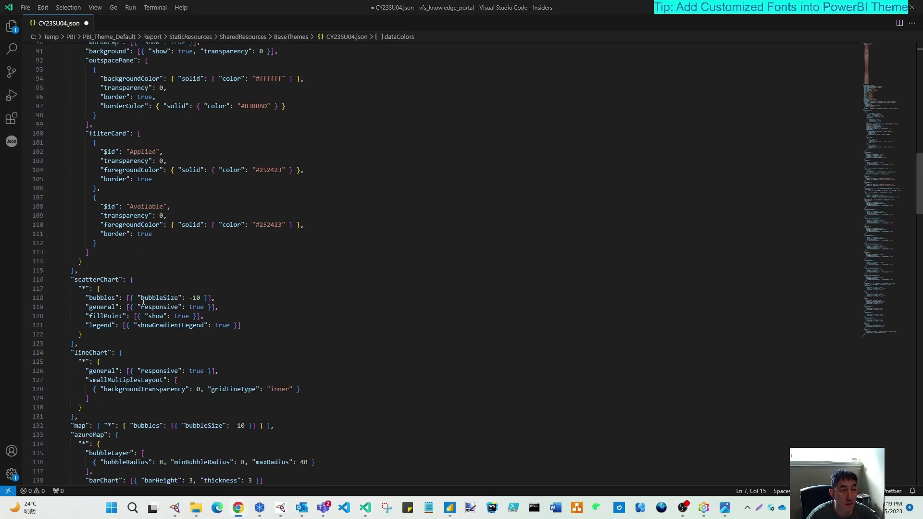
pyautogui.scroll(-20, 143, 301)
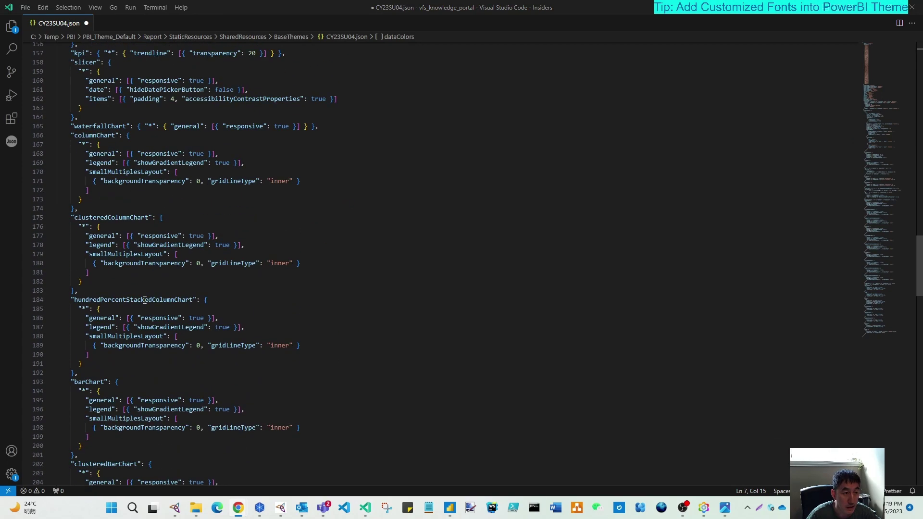
pyautogui.scroll(-20, 145, 300)
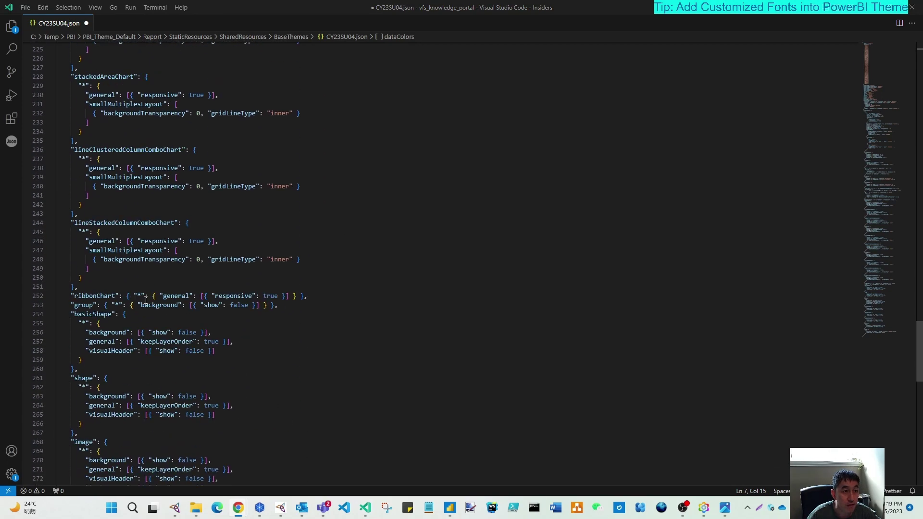
pyautogui.scroll(-11, 146, 301)
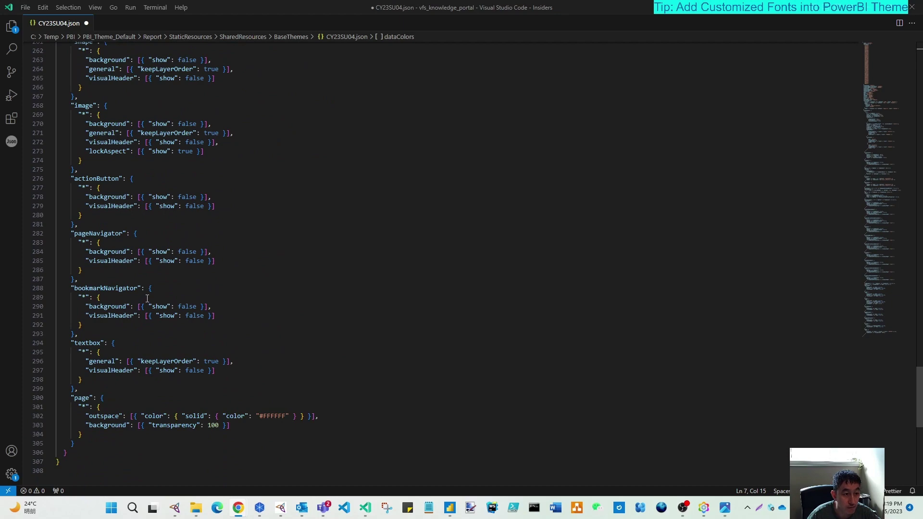
pyautogui.scroll(12, 147, 298)
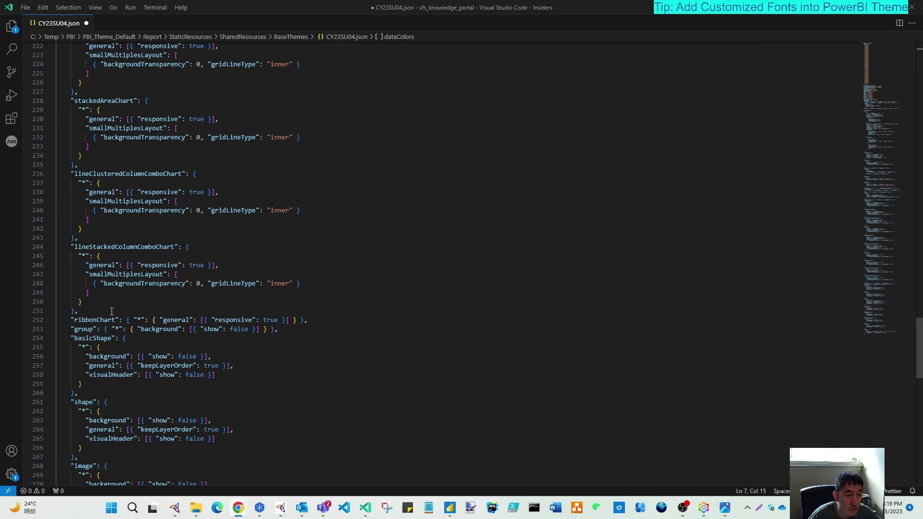
pyautogui.scroll(15, 284, 315)
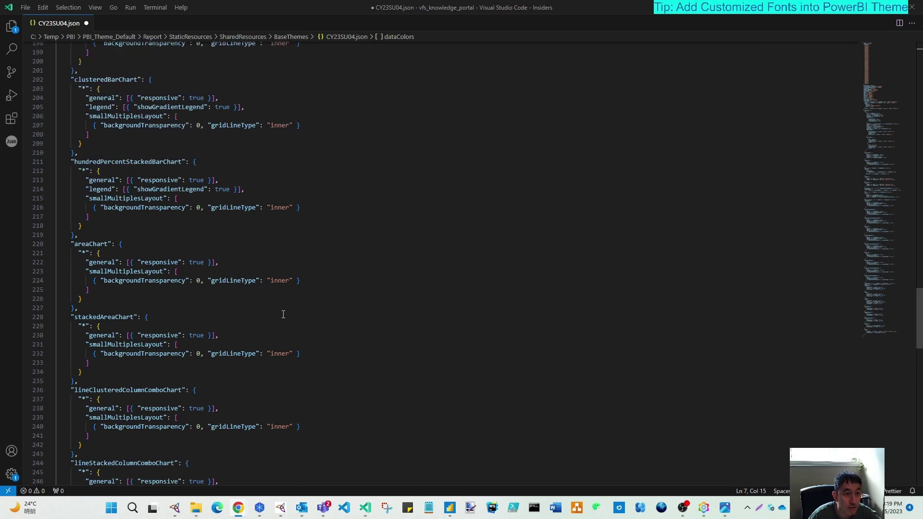
pyautogui.scroll(20, 283, 314)
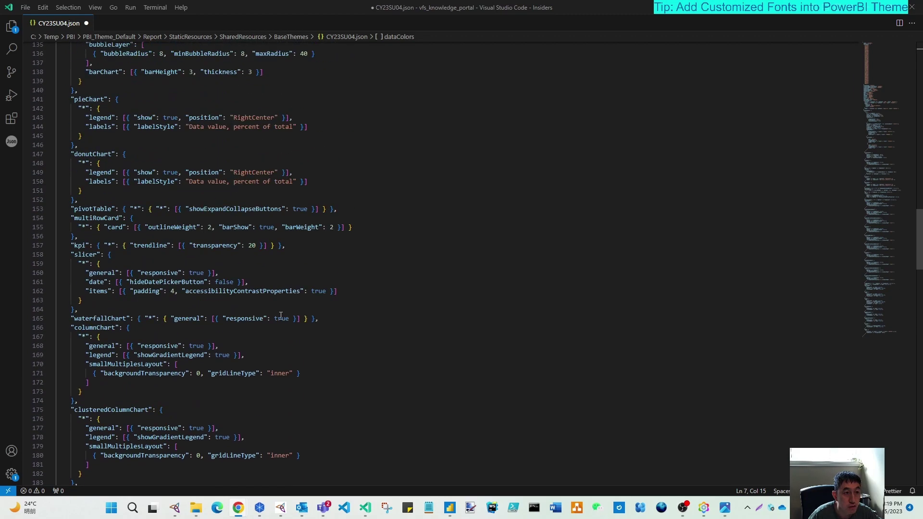
pyautogui.scroll(6, 281, 316)
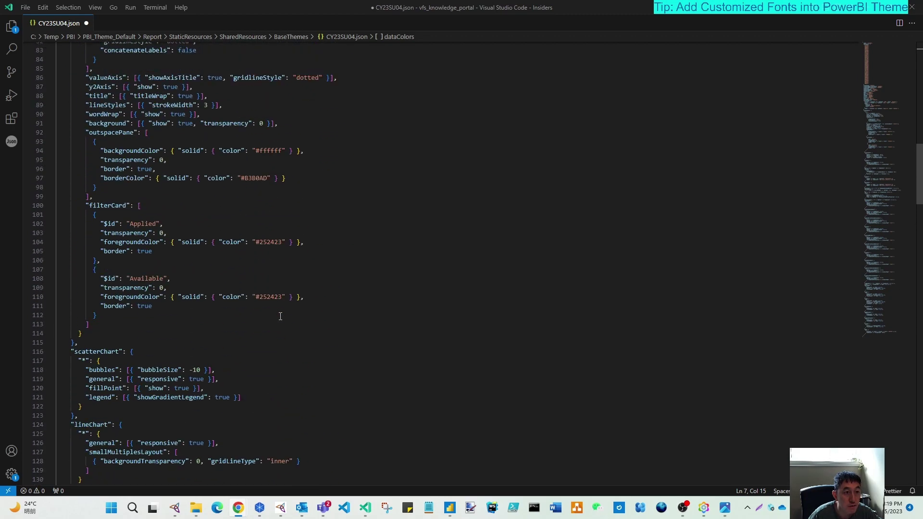
pyautogui.scroll(3, 281, 317)
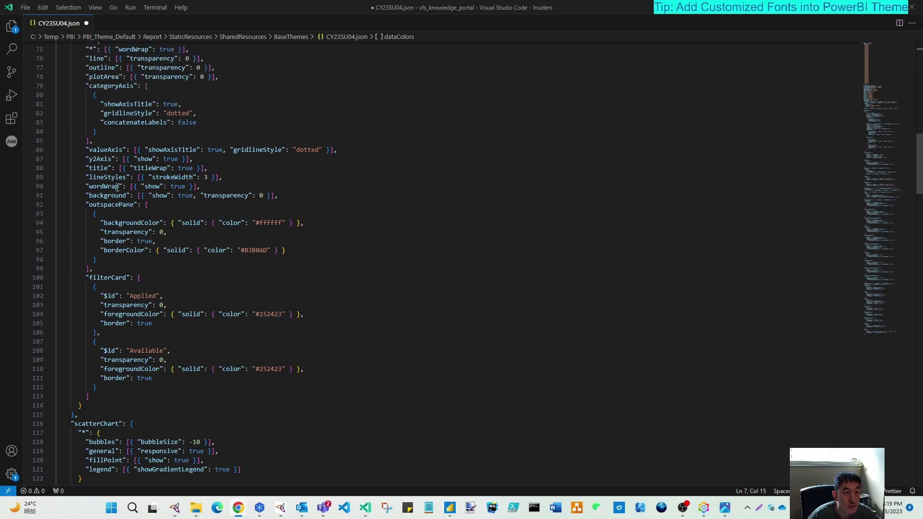
# - Place the cursor just after the global "*" wordWrap object on line 75 under visualStyles
pyautogui.click(118, 189)
pyautogui.scroll(5, 77, 171)
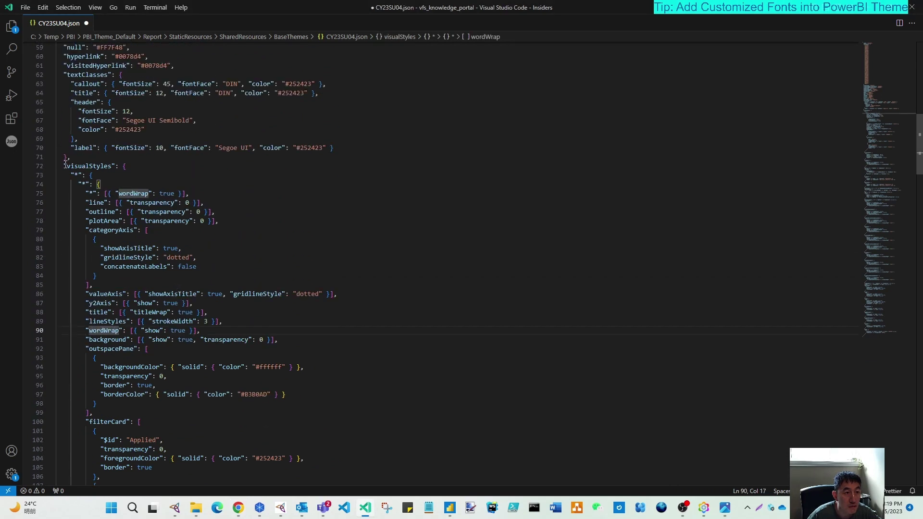
pyautogui.moveTo(66, 165); pyautogui.dragTo(111, 166)
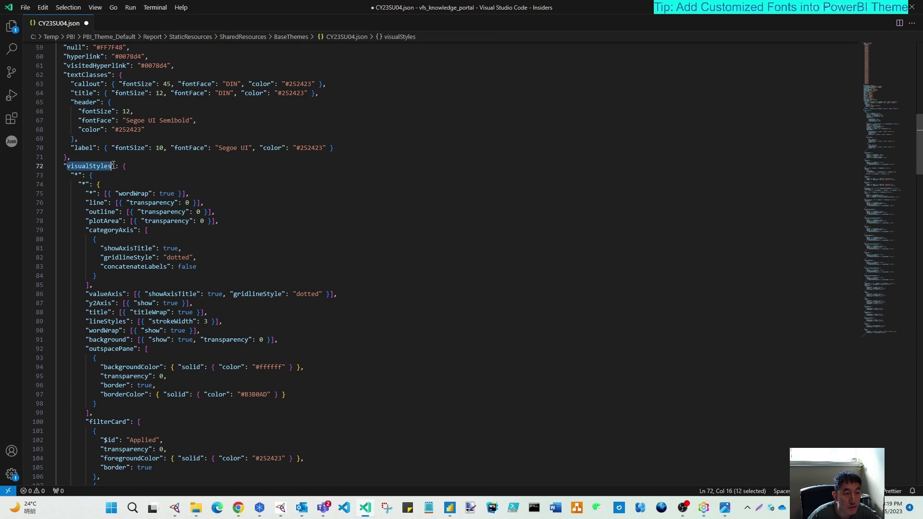
pyautogui.doubleClick(76, 175)
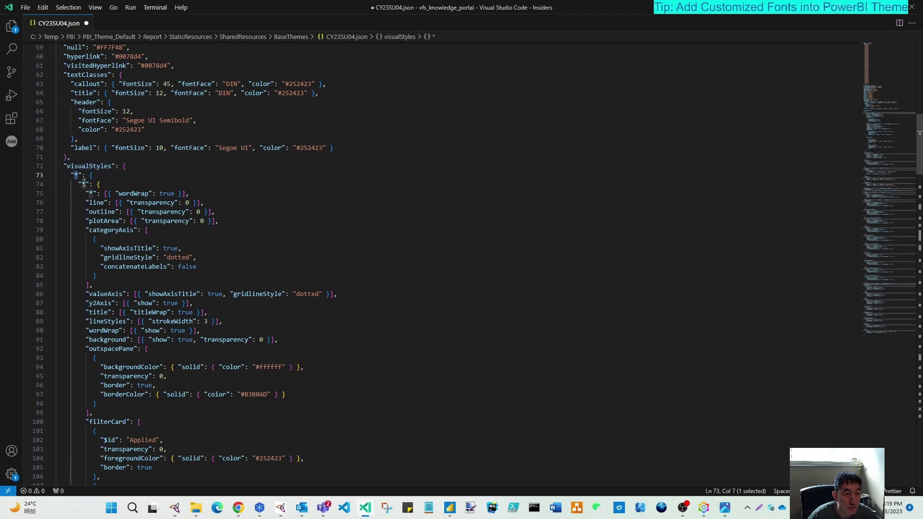
pyautogui.click(82, 183)
pyautogui.click(90, 192)
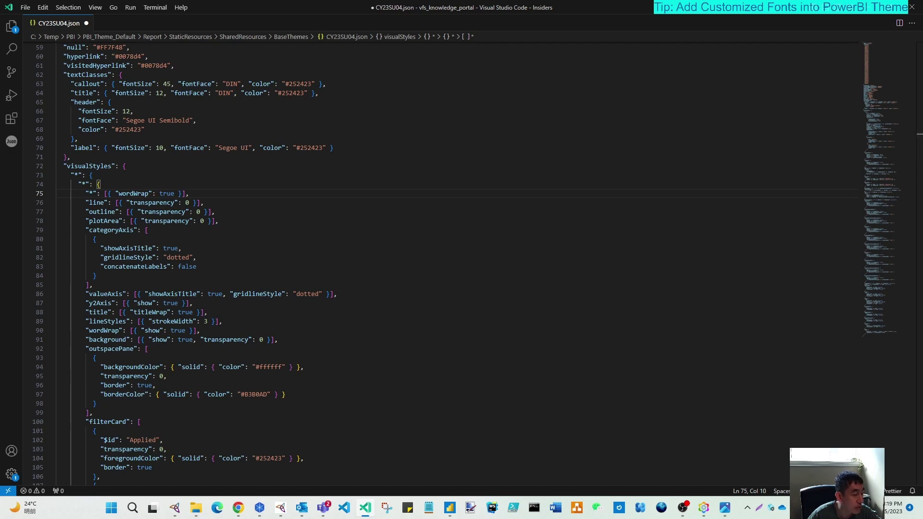
pyautogui.click(184, 193)
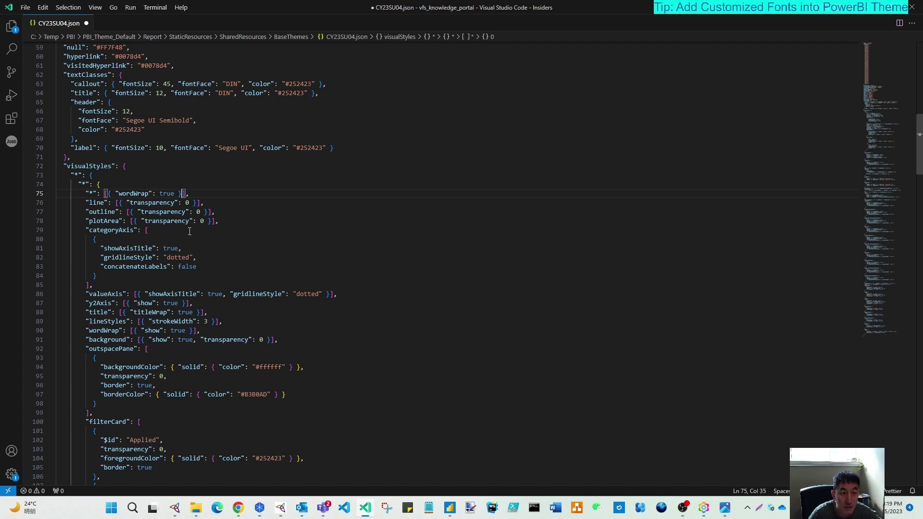
# - Insert a new indented object in the "*" entry with "fontSize": 12 and an empty "fontFamily": key
pyautogui.press('Return')
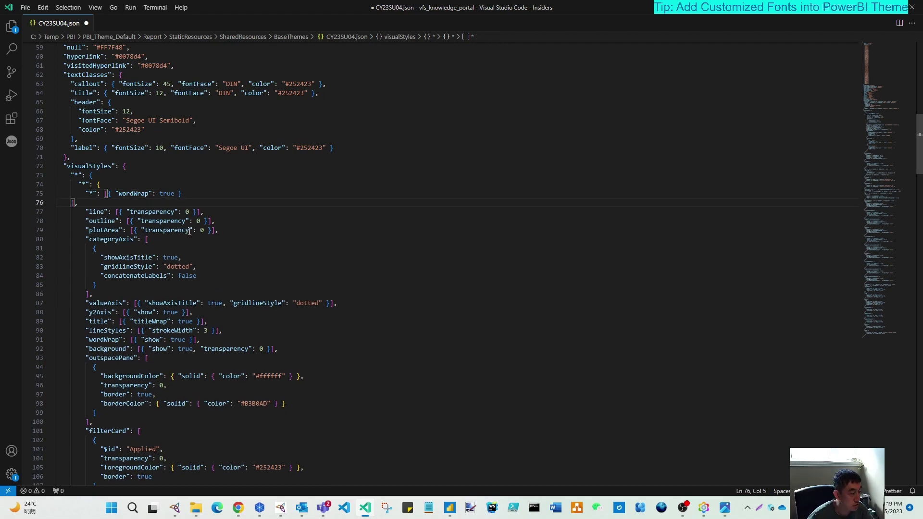
pyautogui.press('Return')
pyautogui.press('Up')
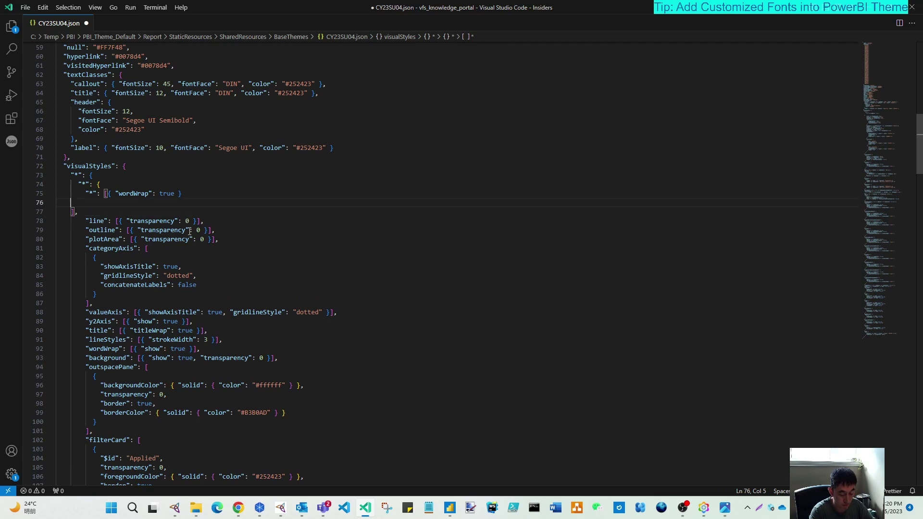
pyautogui.press('Tab')
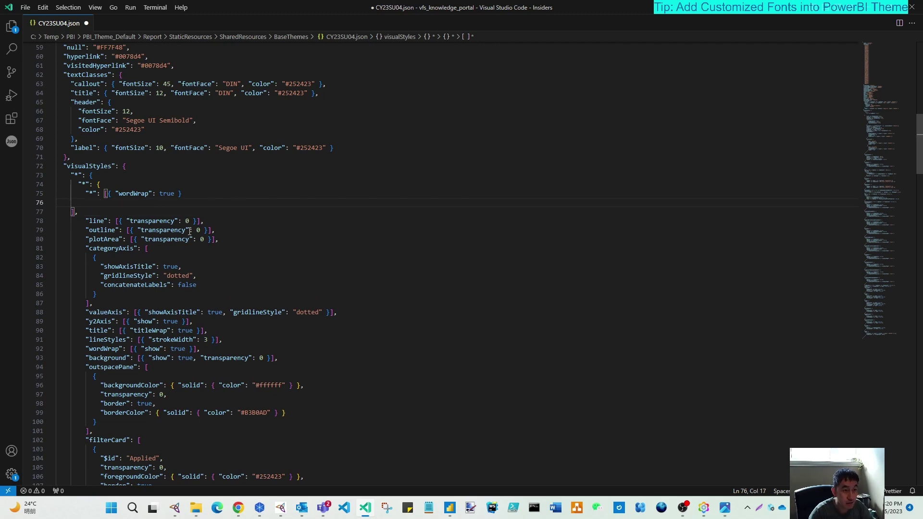
pyautogui.write('{')
pyautogui.press('Return')
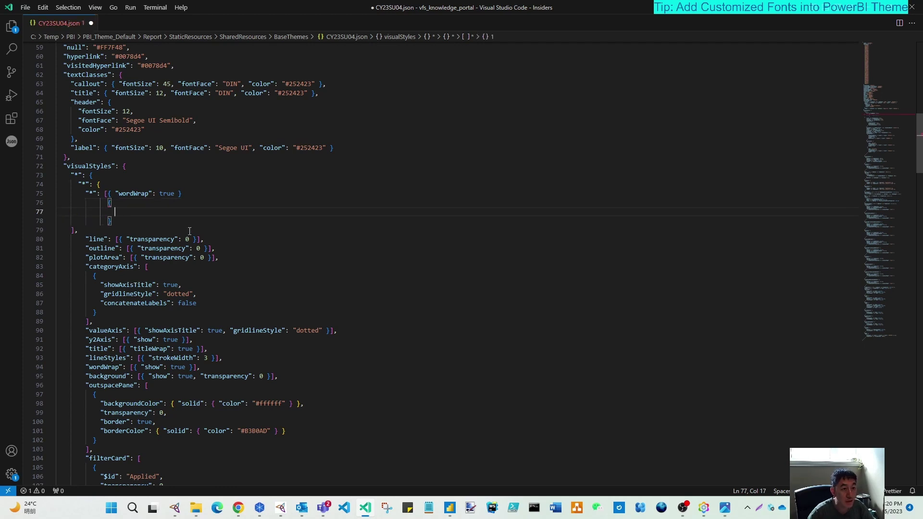
pyautogui.write('"font')
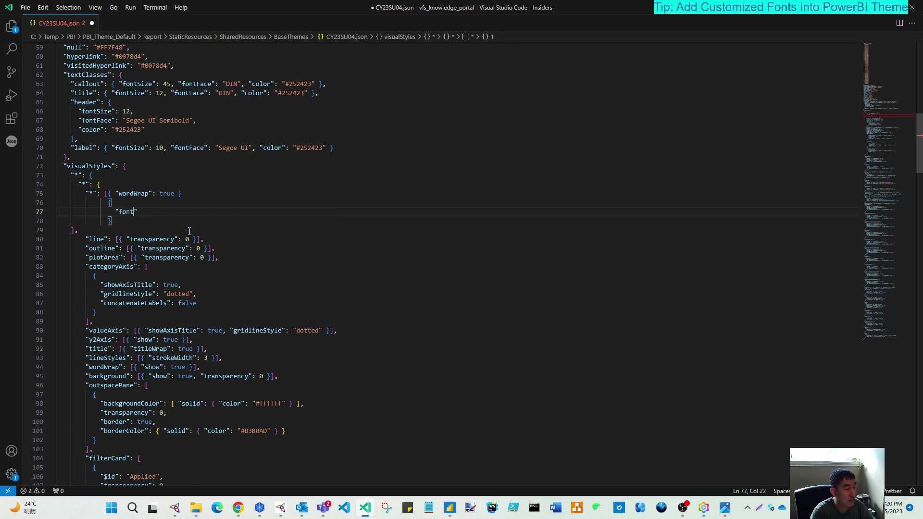
pyautogui.write('Size": 12')
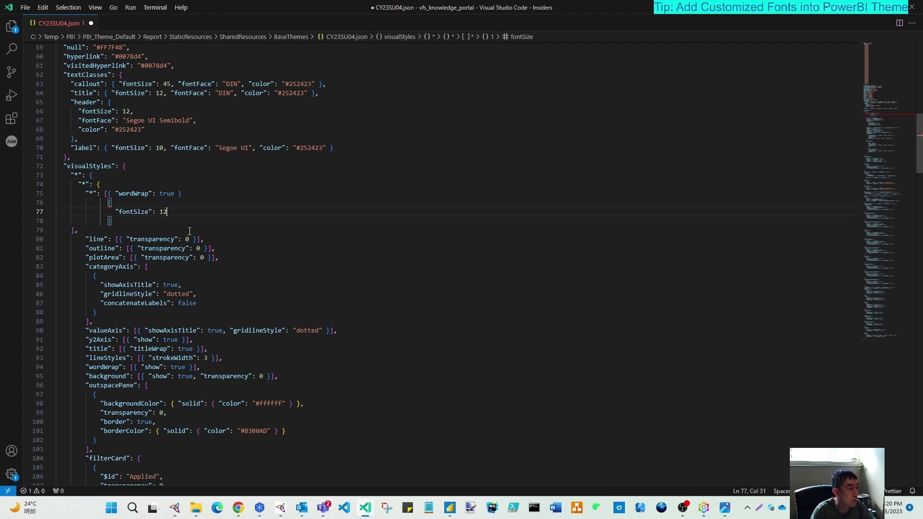
pyautogui.write(',')
pyautogui.press('Return')
pyautogui.write('"')
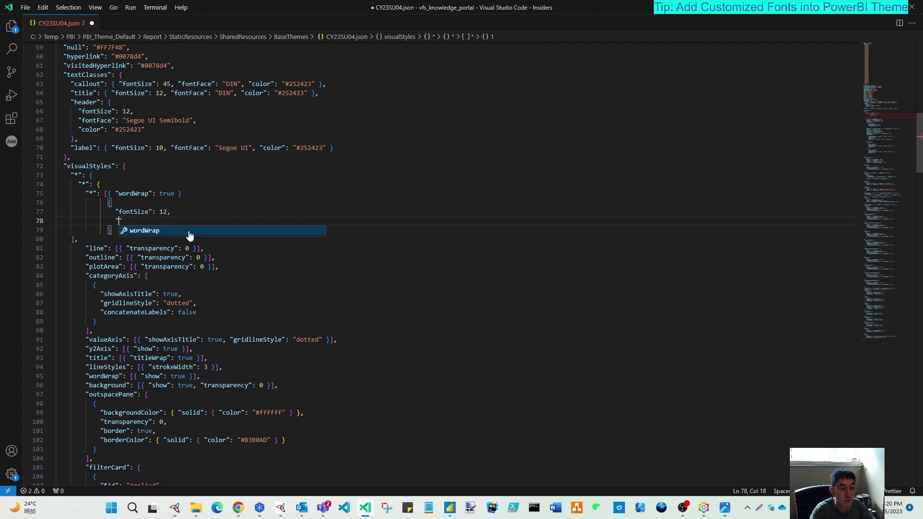
pyautogui.write('fontFamily')
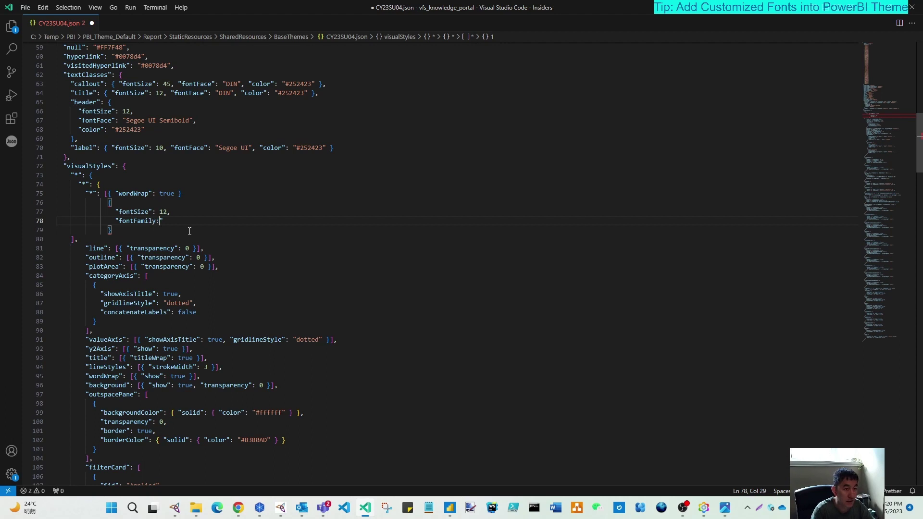
pyautogui.press('Right')
pyautogui.write(':')
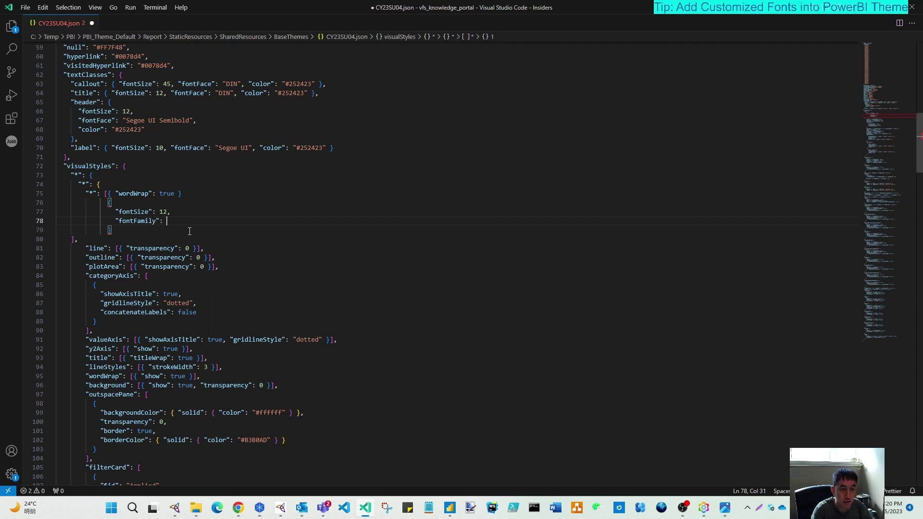
# - Browse C:\Windows\Fonts in File Explorer to check installed font names, then return to the JSON
pyautogui.hotkey('alt', 'Tab')
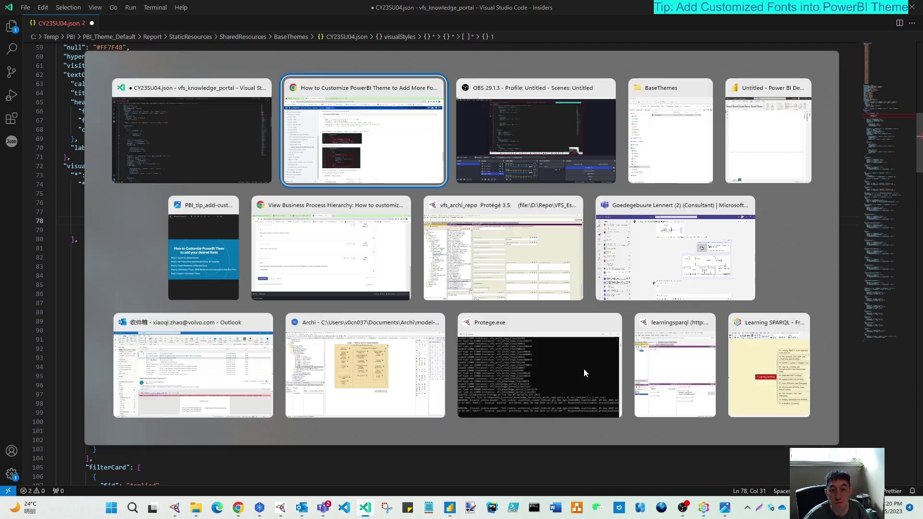
pyautogui.hotkey('alt', 'Tab')
pyautogui.hotkey('alt', 'Tab')
pyautogui.hotkey('alt', 'Tab')
pyautogui.hotkey('alt', 'shift', 'Tab')
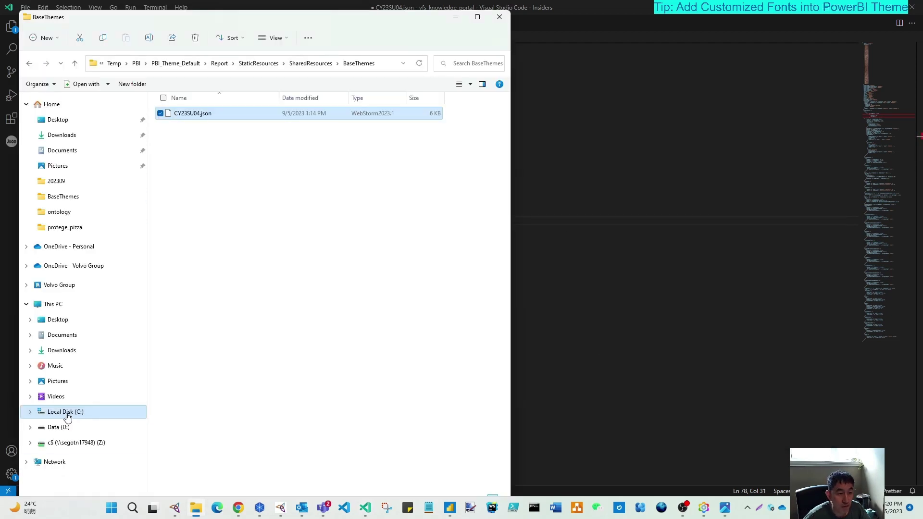
pyautogui.click(66, 415)
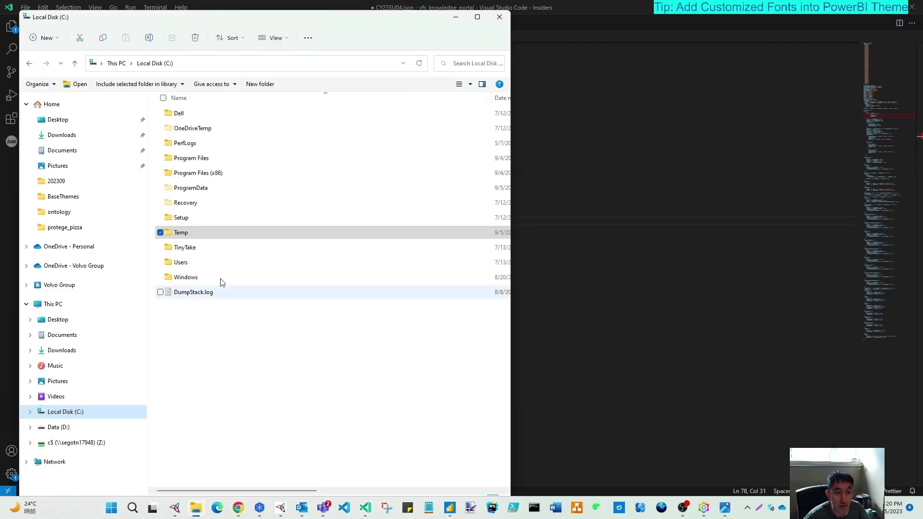
pyautogui.doubleClick(184, 277)
pyautogui.scroll(-5, 200, 406)
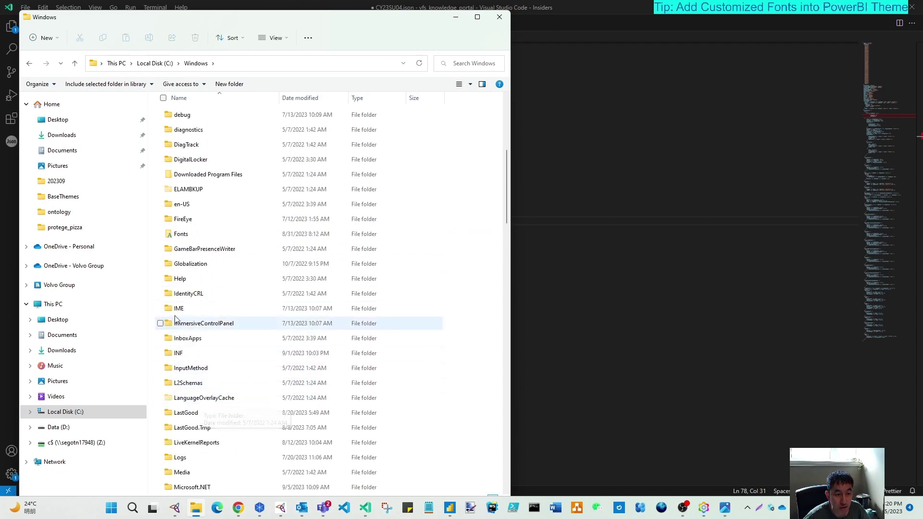
pyautogui.doubleClick(181, 235)
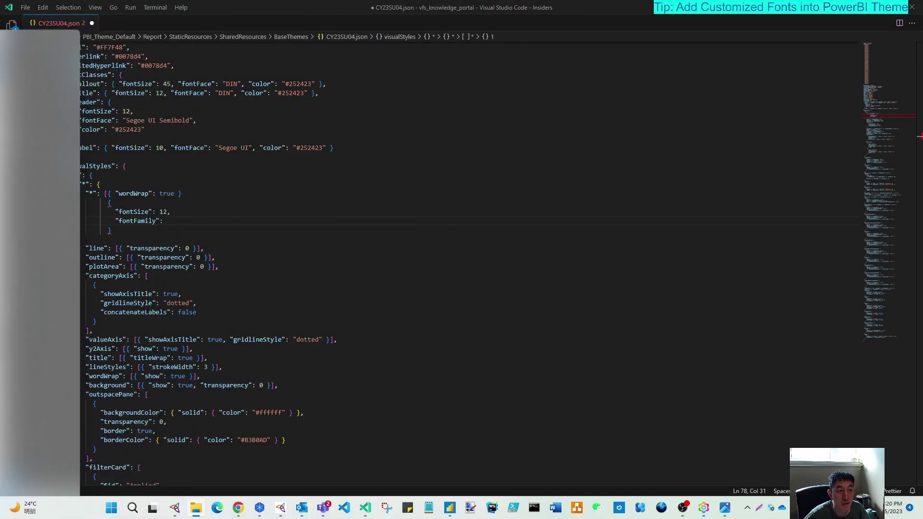
pyautogui.click(456, 17)
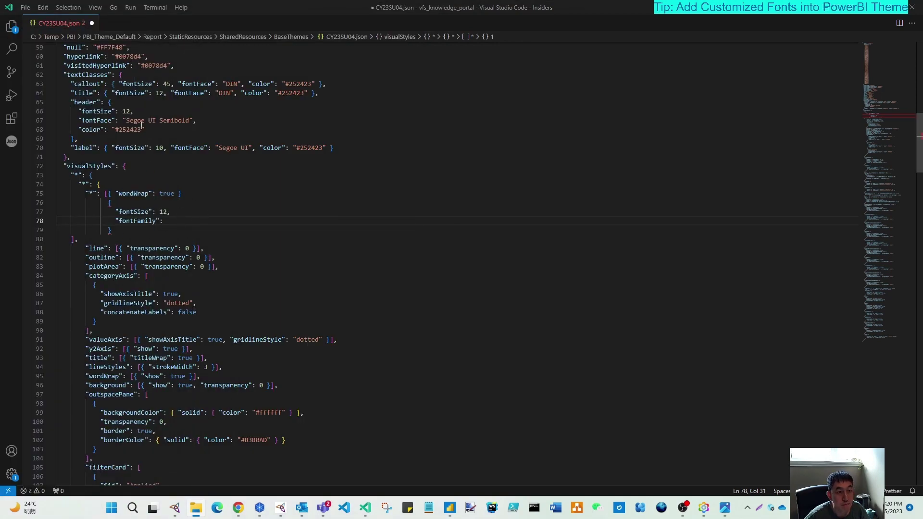
# - Enter "Bell MT" as the fontFamily value, verifying the name against the Fonts folder
pyautogui.click(169, 221)
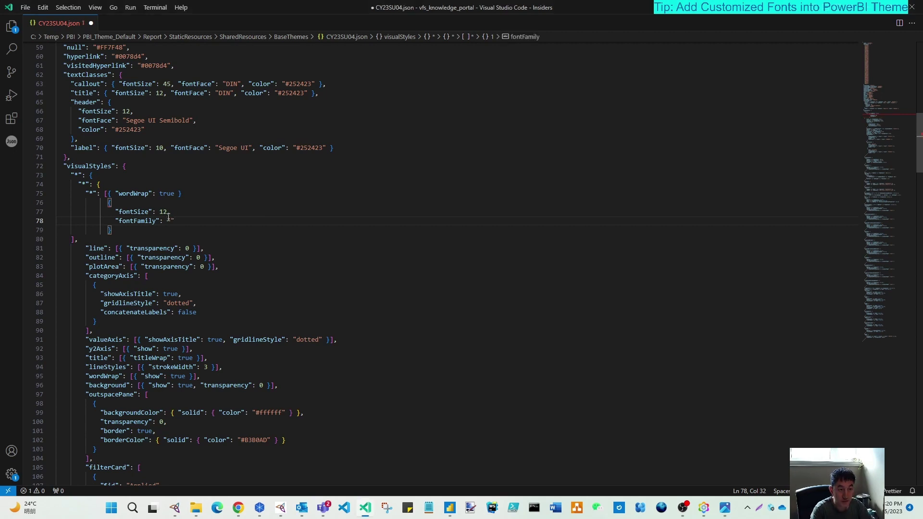
pyautogui.write('Bell MT')
pyautogui.press('Escape')
pyautogui.hotkey('alt', 'Tab')
pyautogui.moveTo(580, 22); pyautogui.dragTo(666, 27)
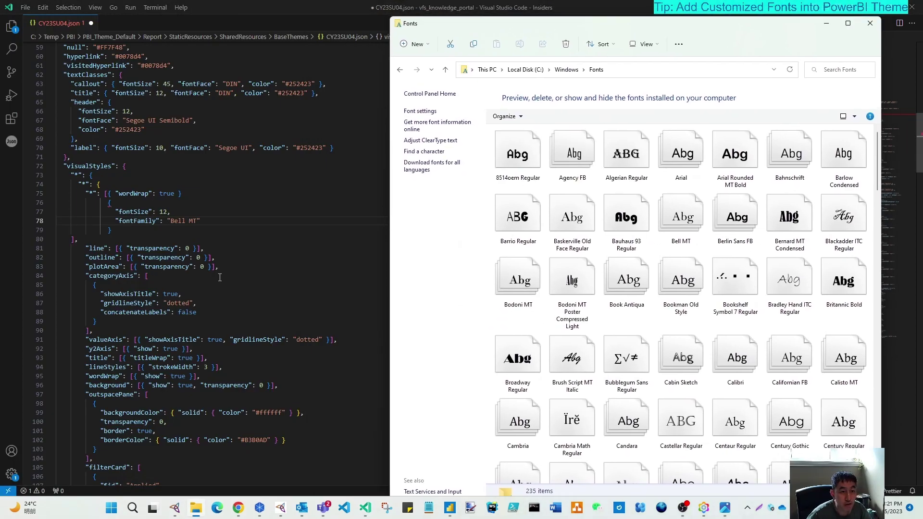
pyautogui.click(212, 220)
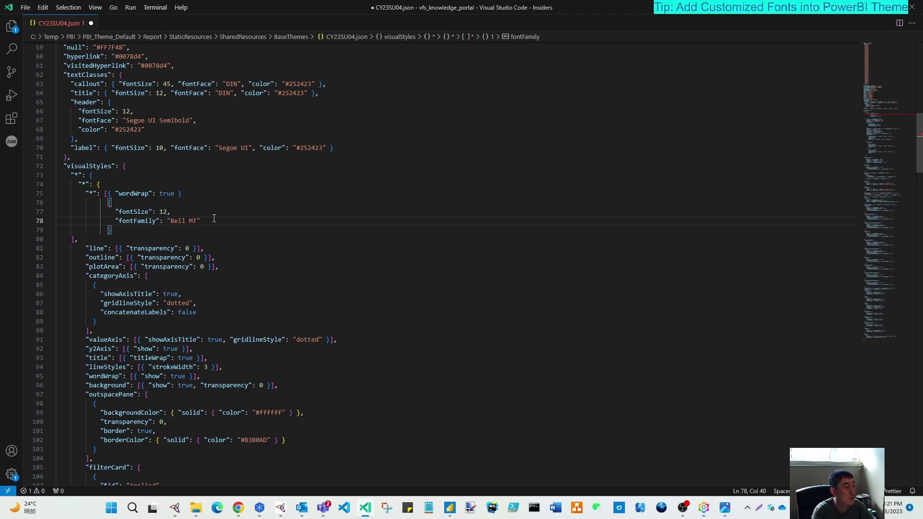
# - Add a "color" block with an empty "solid" value, align the closing bracket, and save the file
pyautogui.write(',')
pyautogui.press('Return')
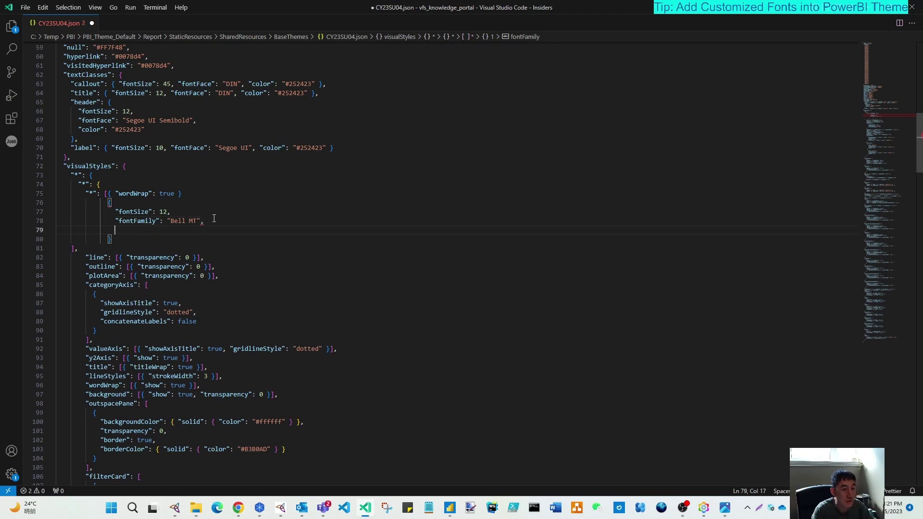
pyautogui.write('"color"')
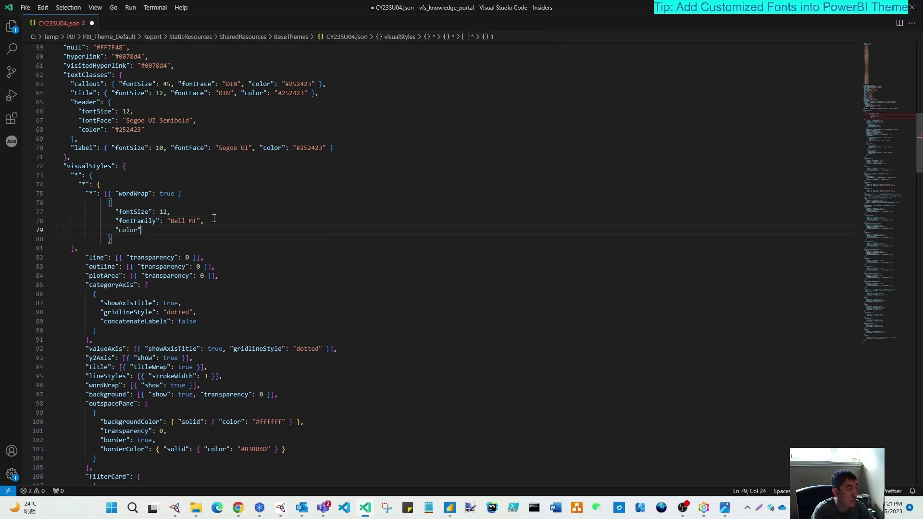
pyautogui.write(' {')
pyautogui.press('Return')
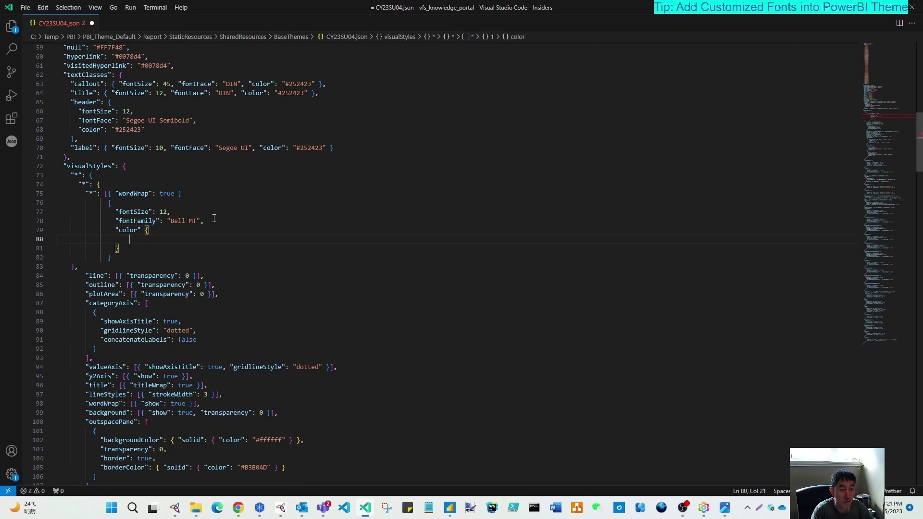
pyautogui.write('"solid')
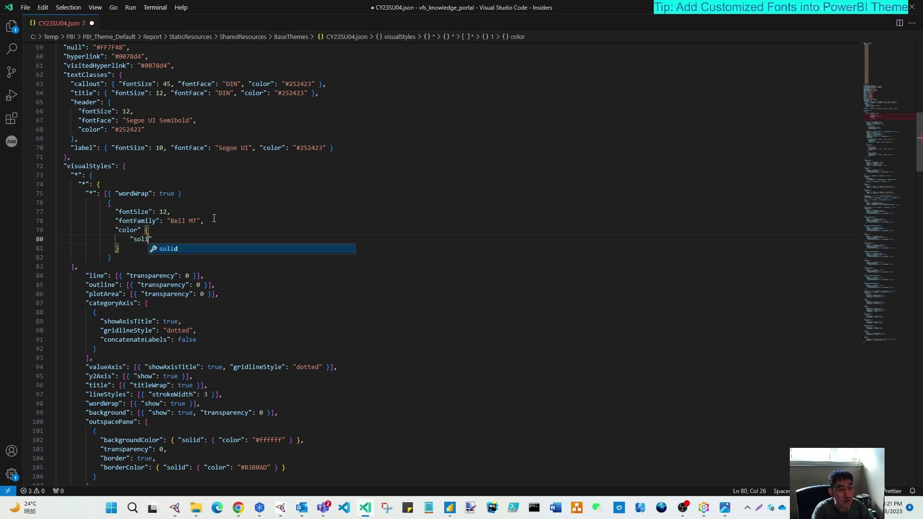
pyautogui.press('BackSpace')
pyautogui.write('d": {')
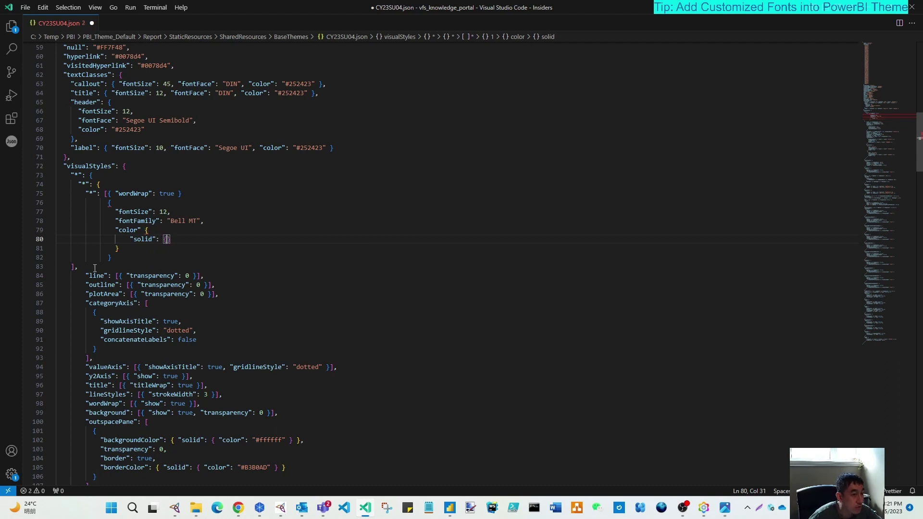
pyautogui.click(71, 266)
pyautogui.press('Tab')
pyautogui.press('Tab')
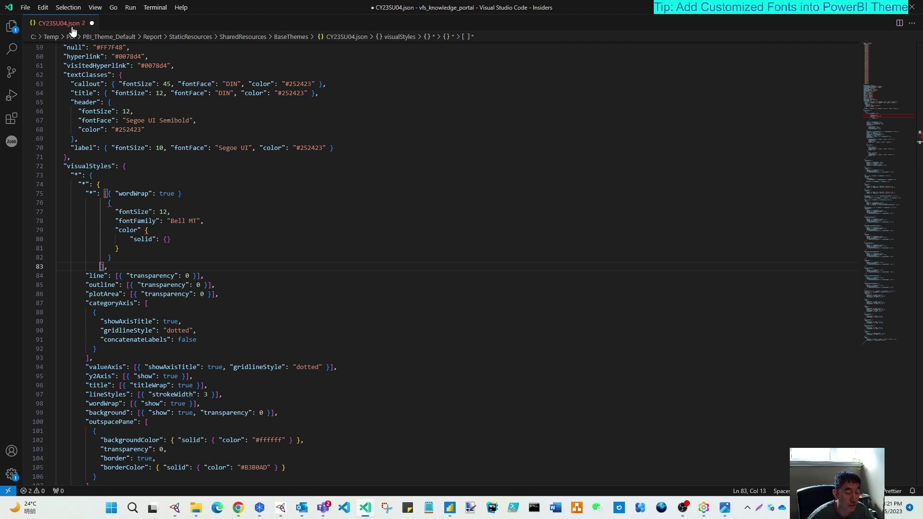
pyautogui.hotkey('ctrl', 's')
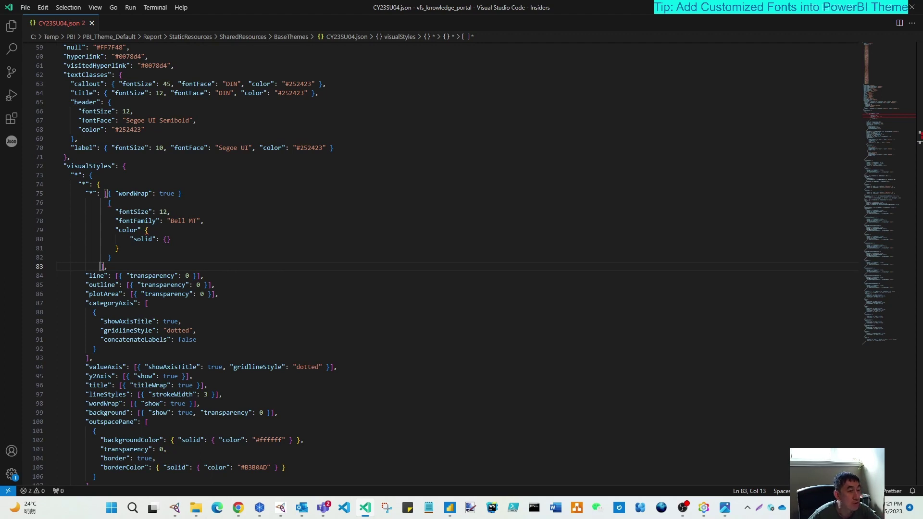
# - Close the editor, go back to the BaseThemes folder and copy CY23SU04.json
pyautogui.click(911, 8)
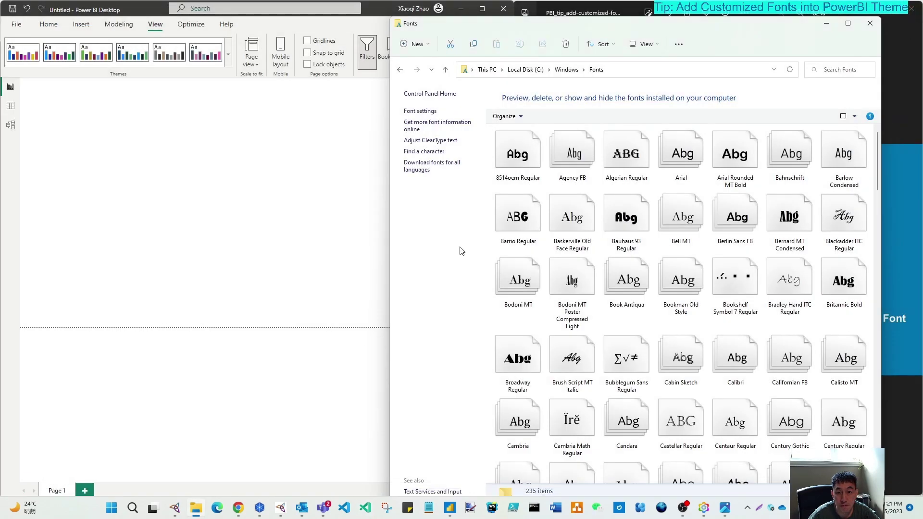
pyautogui.click(400, 70)
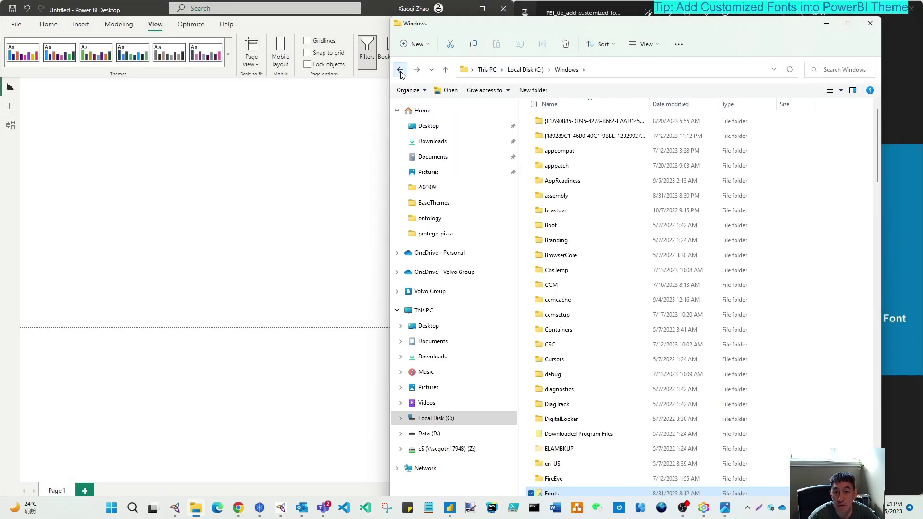
pyautogui.click(400, 70)
pyautogui.click(400, 70)
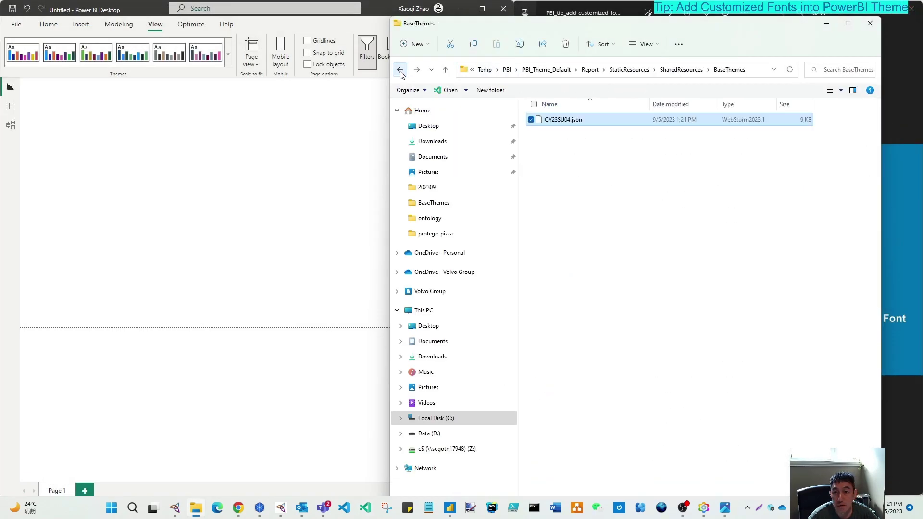
pyautogui.click(585, 122)
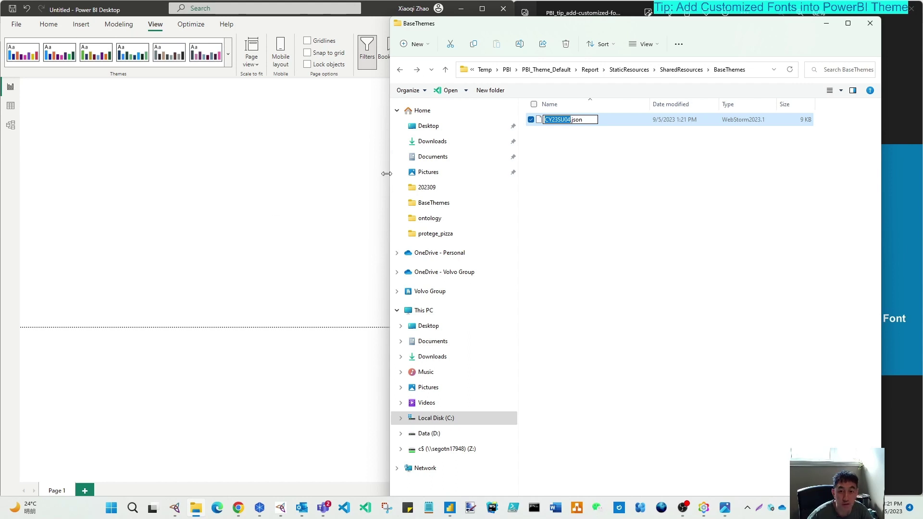
pyautogui.click(642, 181)
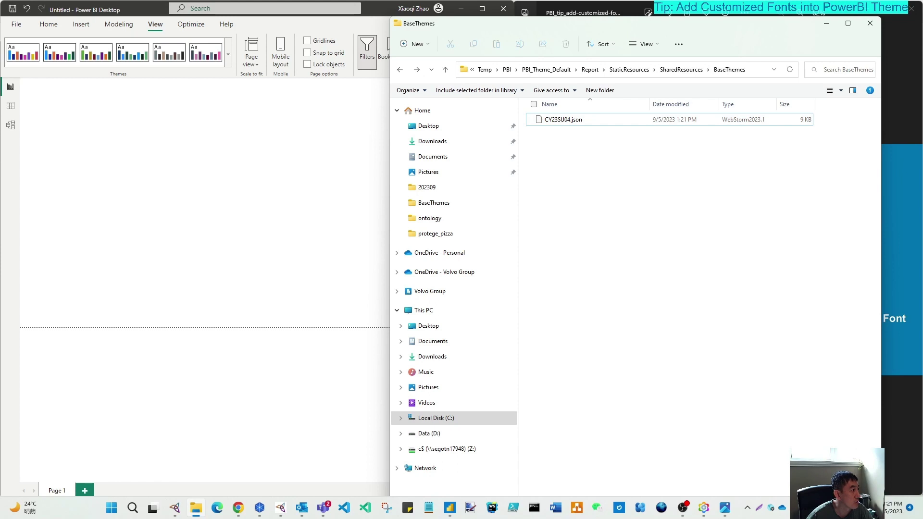
pyautogui.click(552, 123)
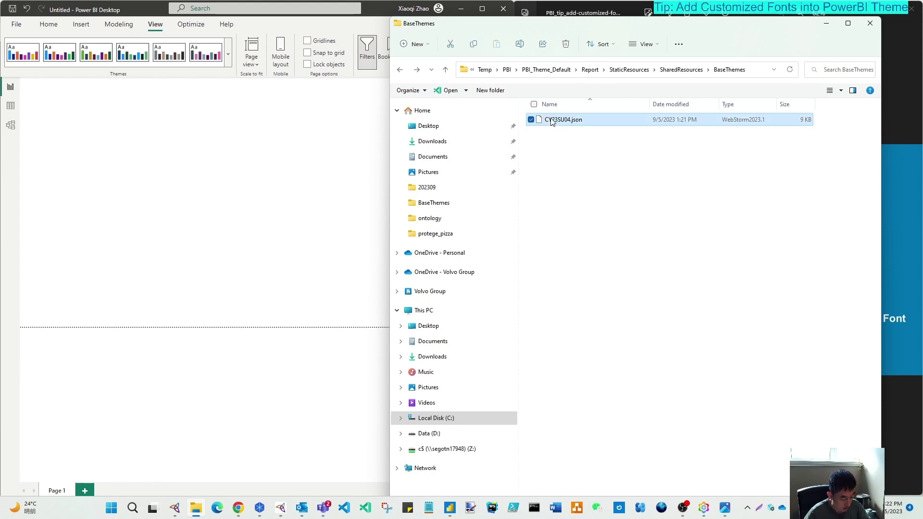
pyautogui.hotkey('ctrl', 'c')
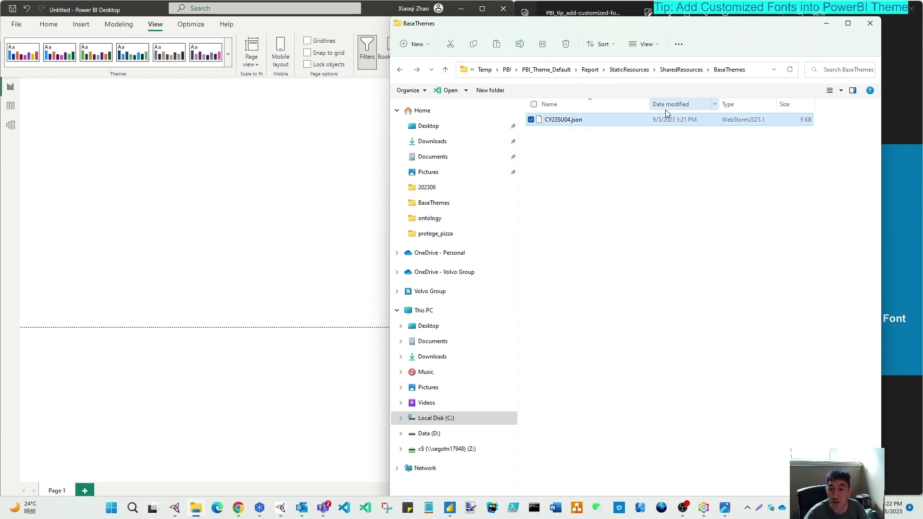
# - Paste the theme into C:\Temp\PBI and rename the copy my-new-font.json
pyautogui.click(486, 70)
pyautogui.doubleClick(545, 120)
pyautogui.hotkey('ctrl', 'v')
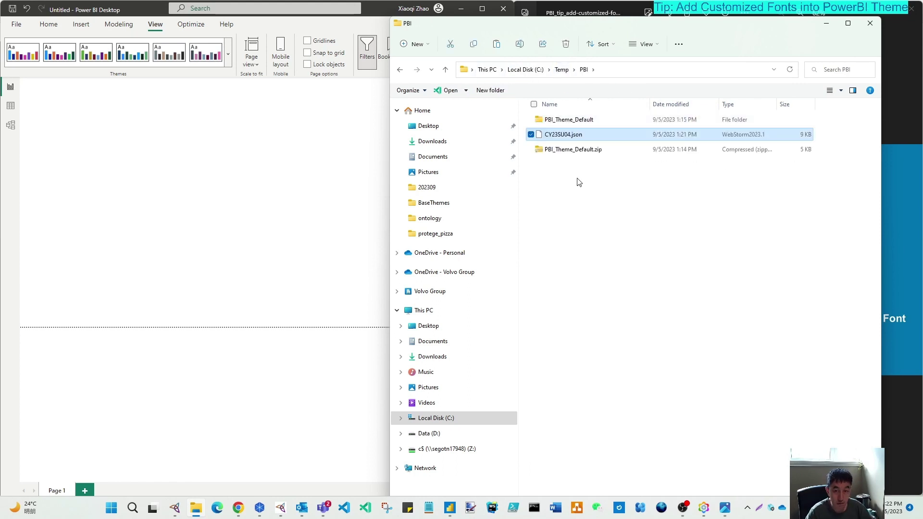
pyautogui.press('F2')
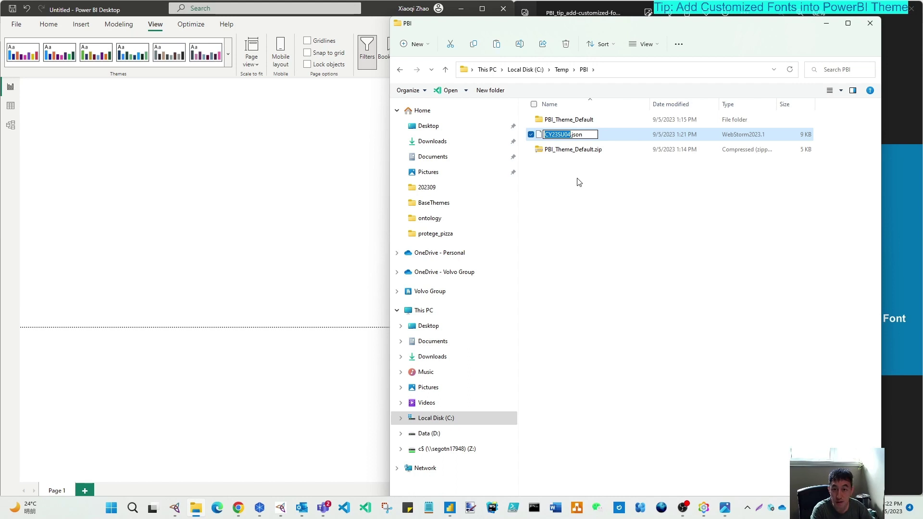
pyautogui.write('my')
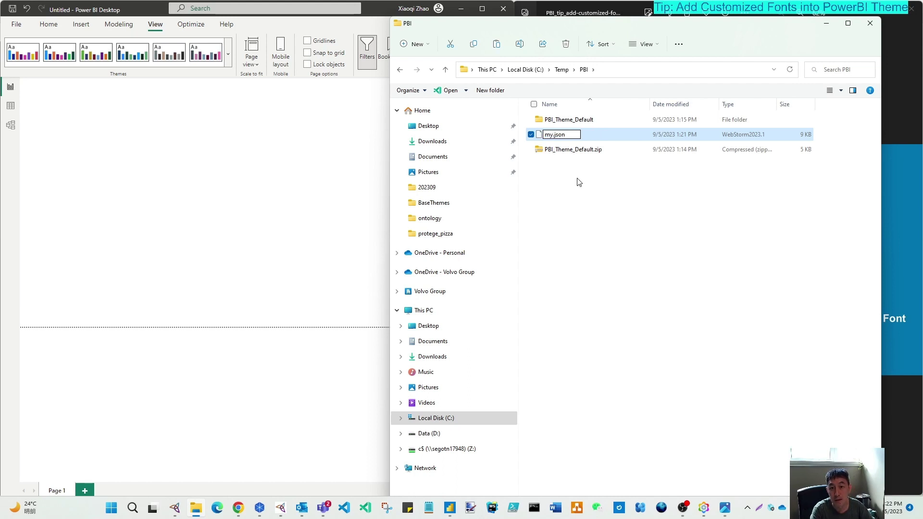
pyautogui.write('-new-foln')
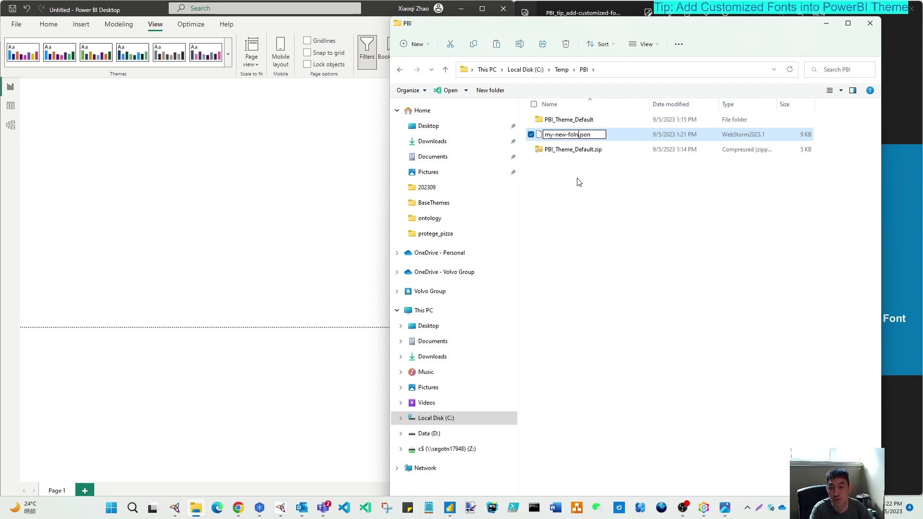
pyautogui.press('BackSpace')
pyautogui.press('BackSpace')
pyautogui.write('nt')
pyautogui.press('Return')
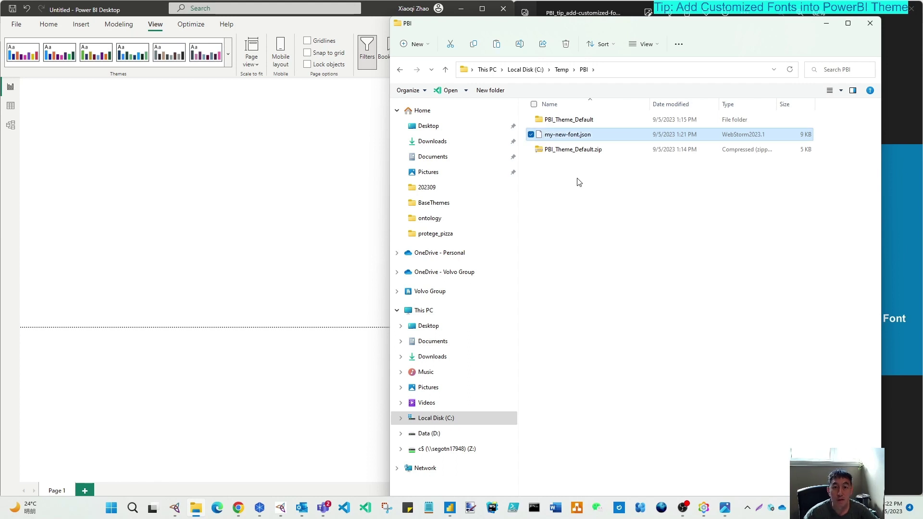
# - Try importing my-new-font.json via View > Themes > Browse for themes, then dismiss the error
pyautogui.click(16, 26)
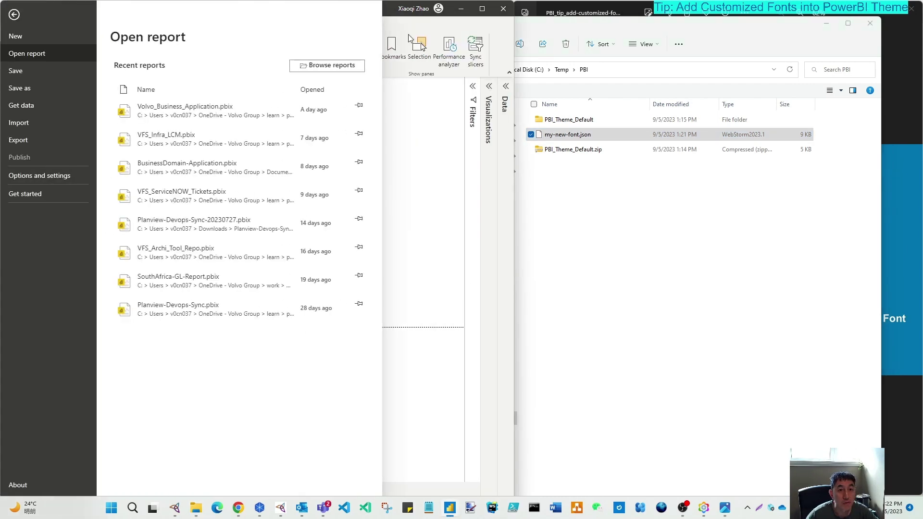
pyautogui.press('Escape')
pyautogui.click(228, 54)
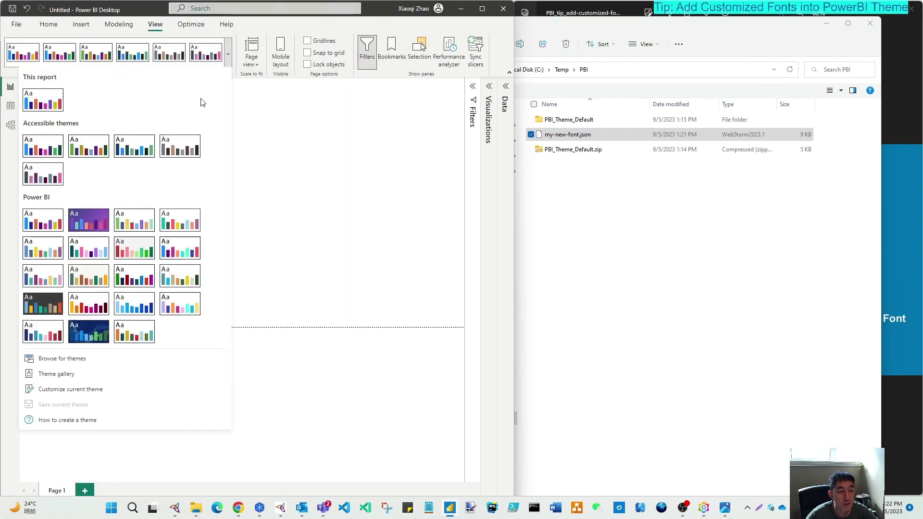
pyautogui.click(62, 362)
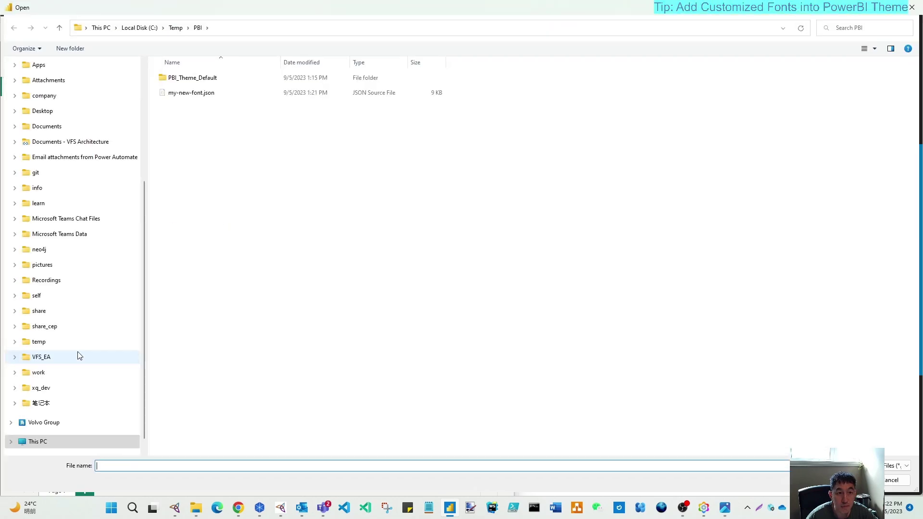
pyautogui.doubleClick(197, 96)
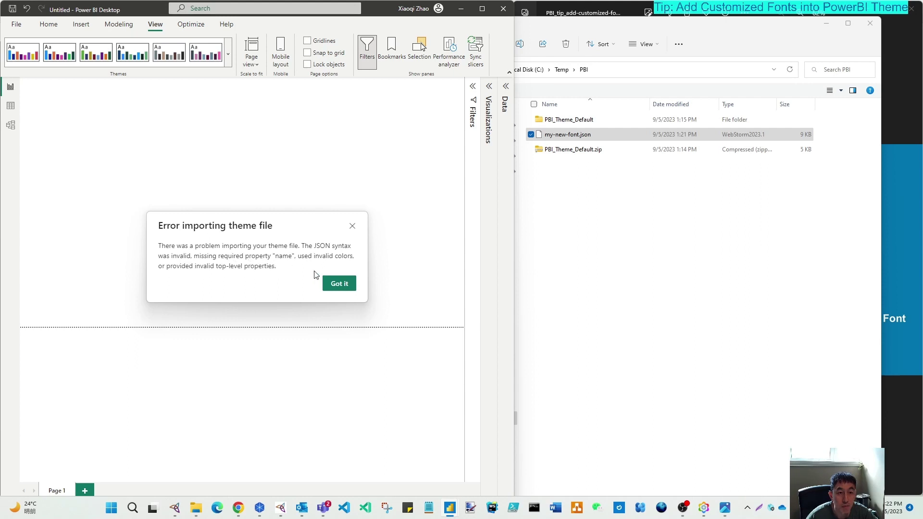
pyautogui.click(340, 283)
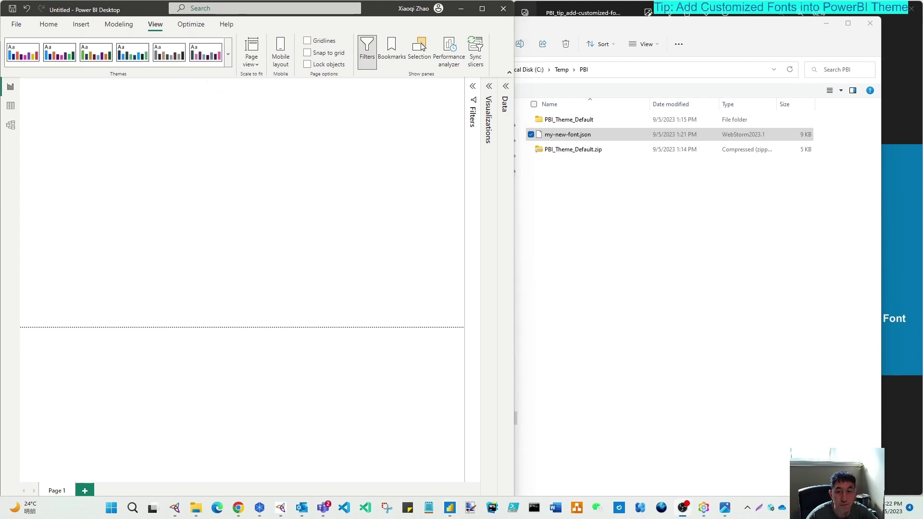
# - Add the missing comma after the line-75 wordWrap object in Notepad, save, and close it
pyautogui.doubleClick(567, 134)
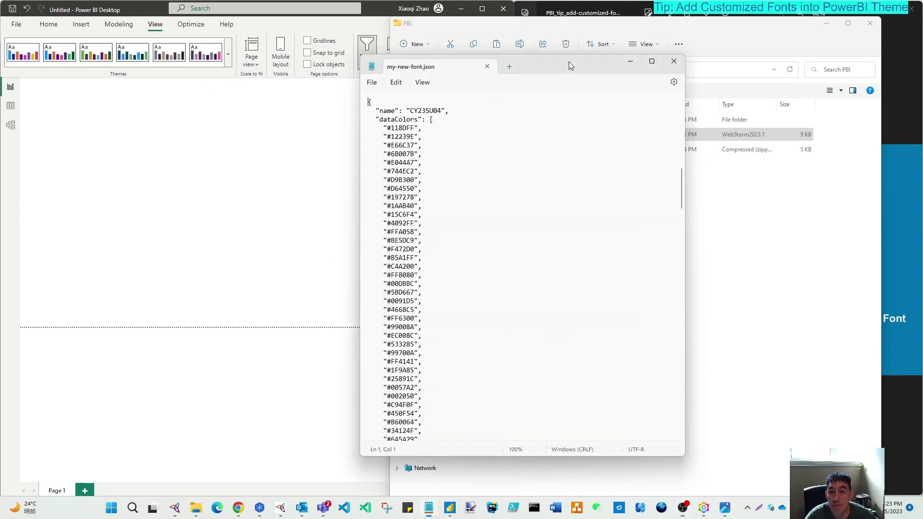
pyautogui.moveTo(572, 62); pyautogui.dragTo(617, 70)
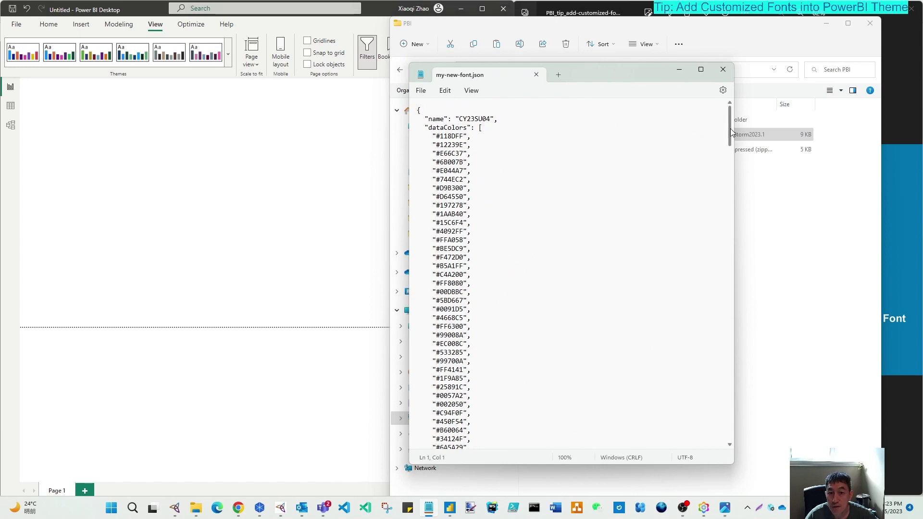
pyautogui.moveTo(731, 131); pyautogui.dragTo(734, 194)
pyautogui.click(557, 223)
pyautogui.write(',')
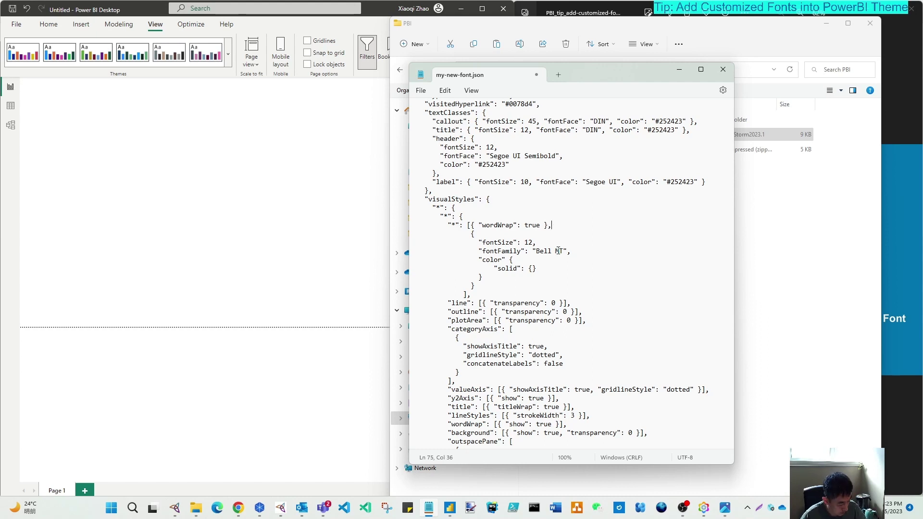
pyautogui.hotkey('ctrl', 's')
pyautogui.click(722, 69)
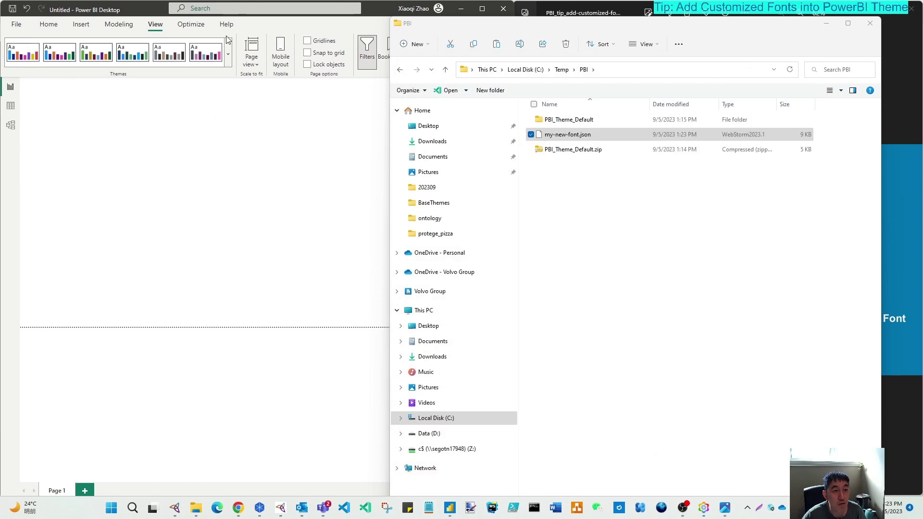
# - Import the edited my-new-font.json as a theme again and dismiss the resulting import error
pyautogui.click(227, 54)
pyautogui.click(46, 359)
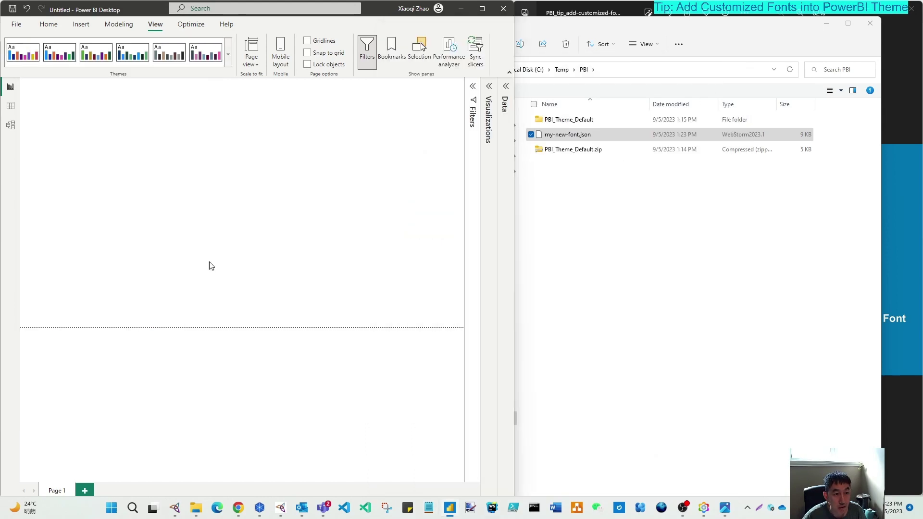
pyautogui.doubleClick(204, 95)
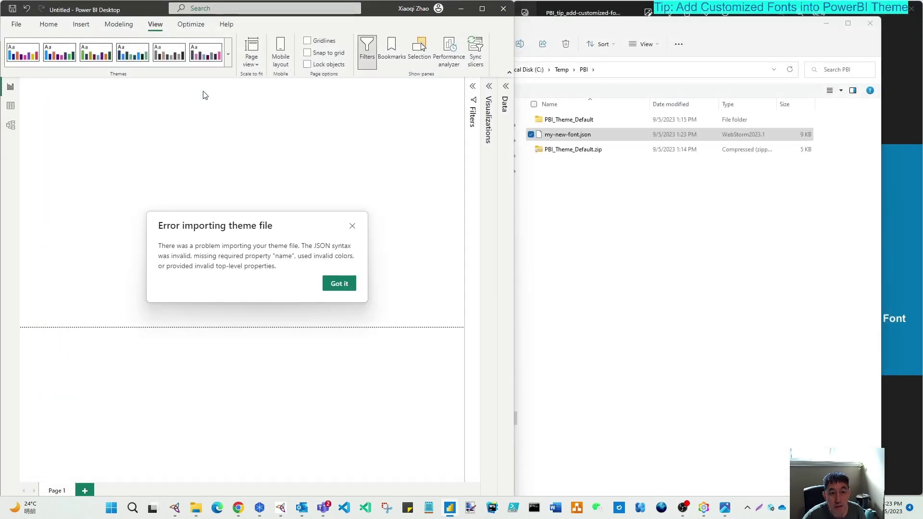
pyautogui.click(340, 284)
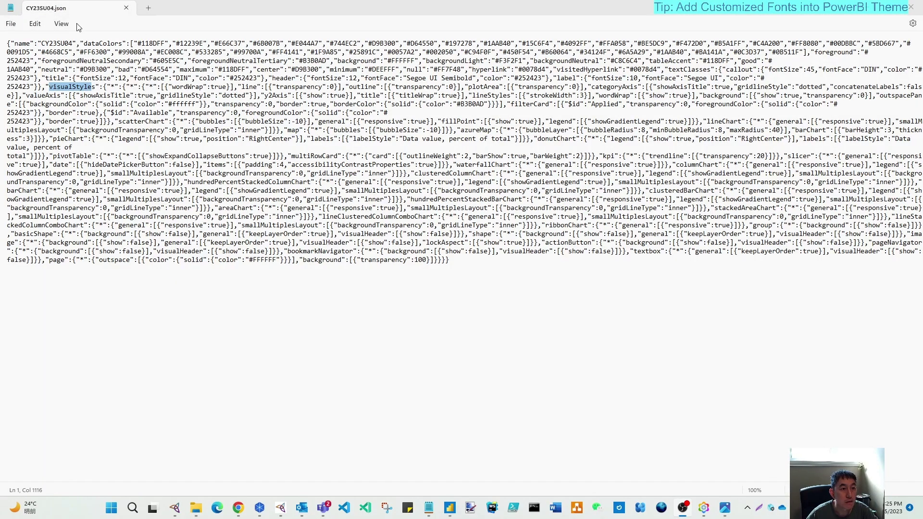
# - Save the theme in C:\Temp\PBI as my_customized_theme.json with file type All files (*.*)
pyautogui.click(12, 25)
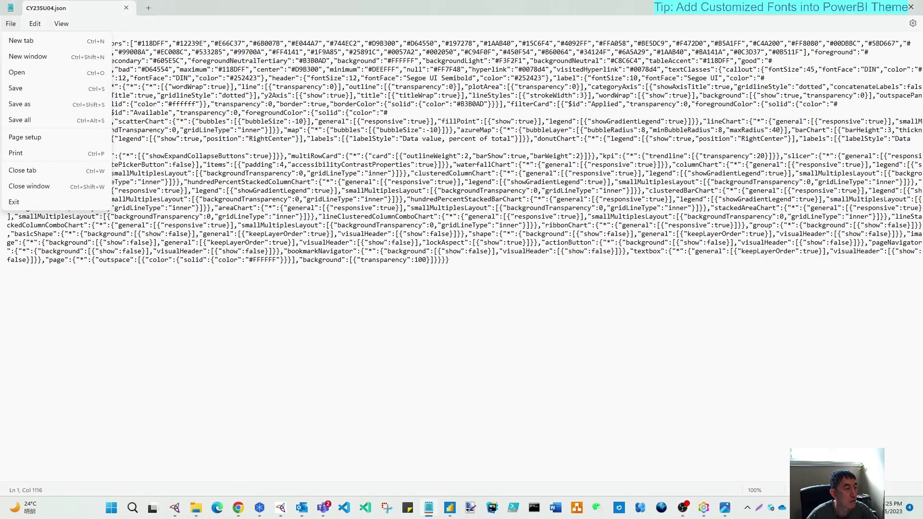
pyautogui.click(41, 111)
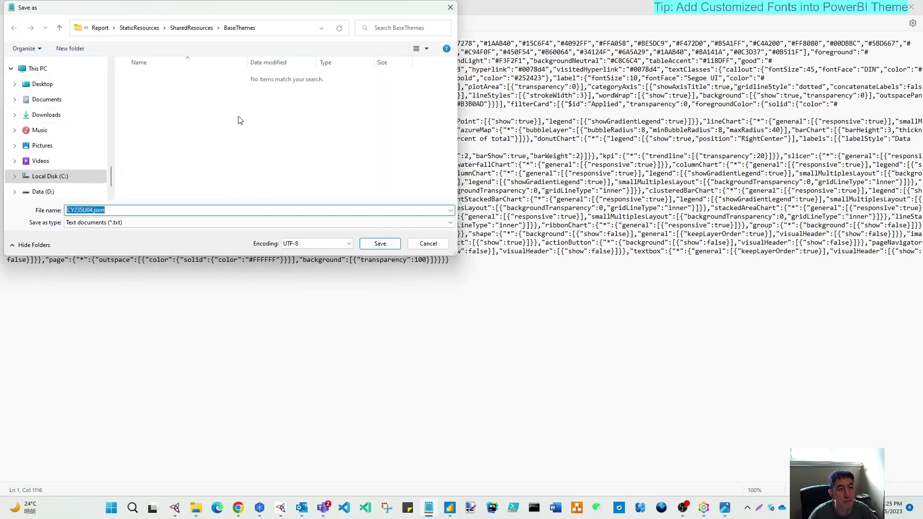
pyautogui.click(100, 28)
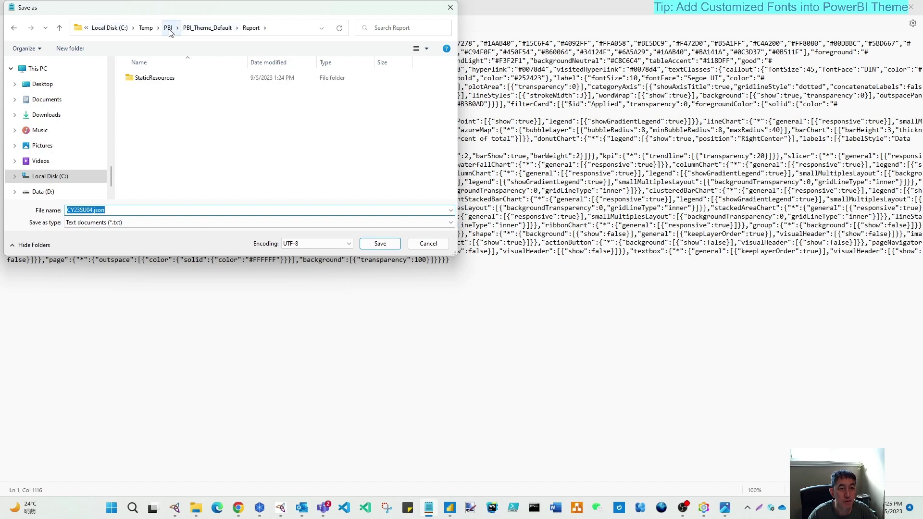
pyautogui.click(168, 28)
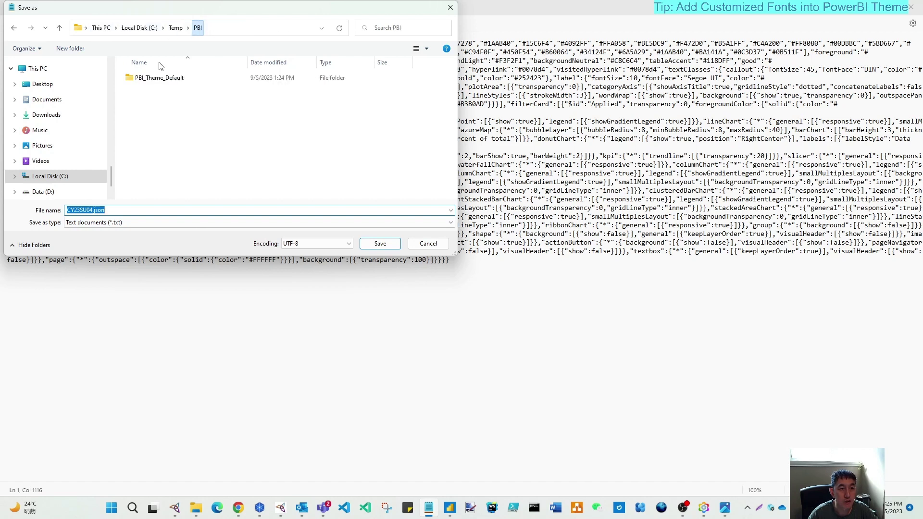
pyautogui.click(94, 208)
pyautogui.doubleClick(93, 208)
pyautogui.write('xiaoiq')
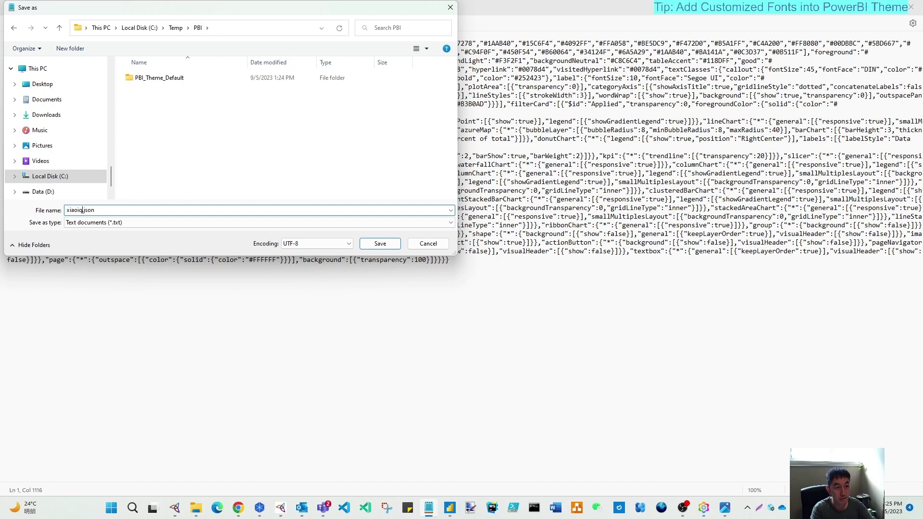
pyautogui.press('BackSpace')
pyautogui.press('BackSpace')
pyautogui.press('BackSpace')
pyautogui.write('my_customized_')
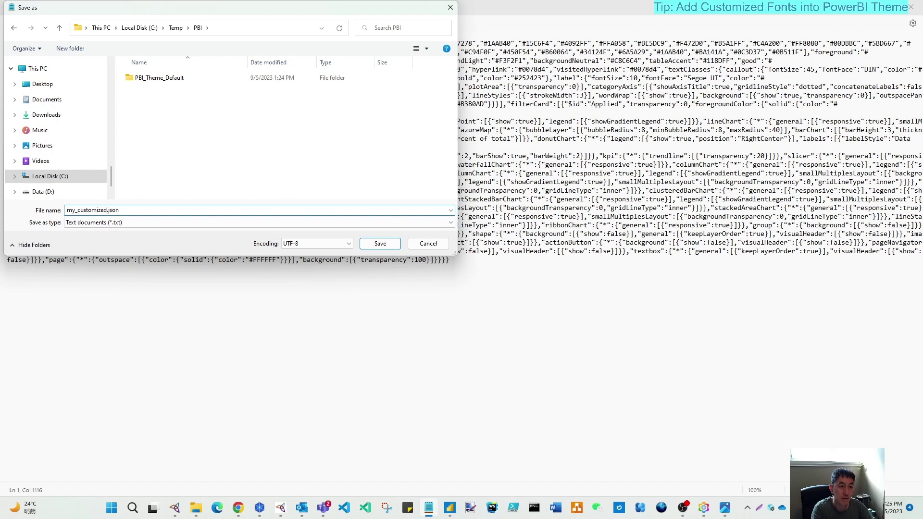
pyautogui.write('theme')
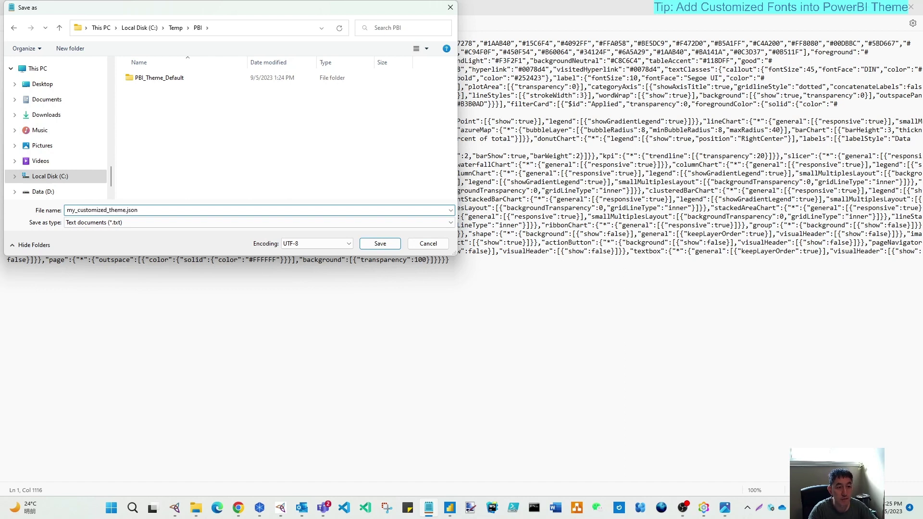
pyautogui.click(110, 224)
pyautogui.click(208, 236)
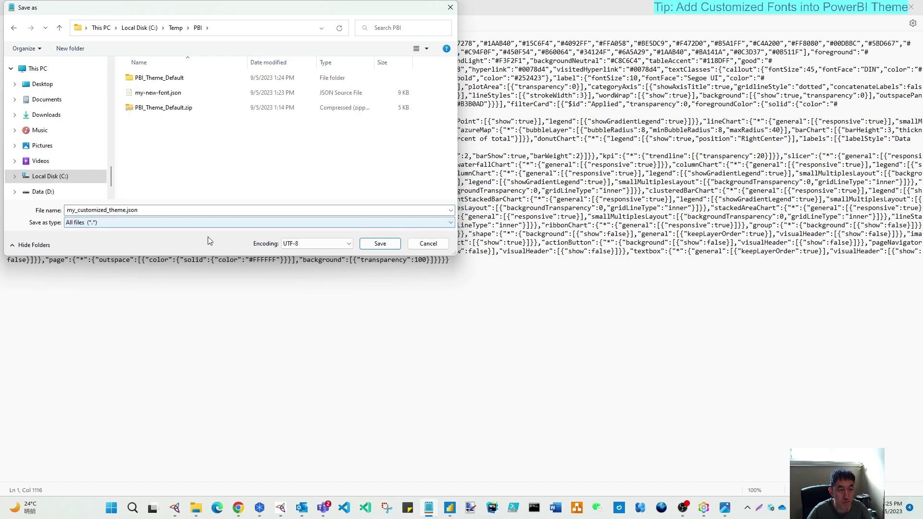
pyautogui.click(380, 243)
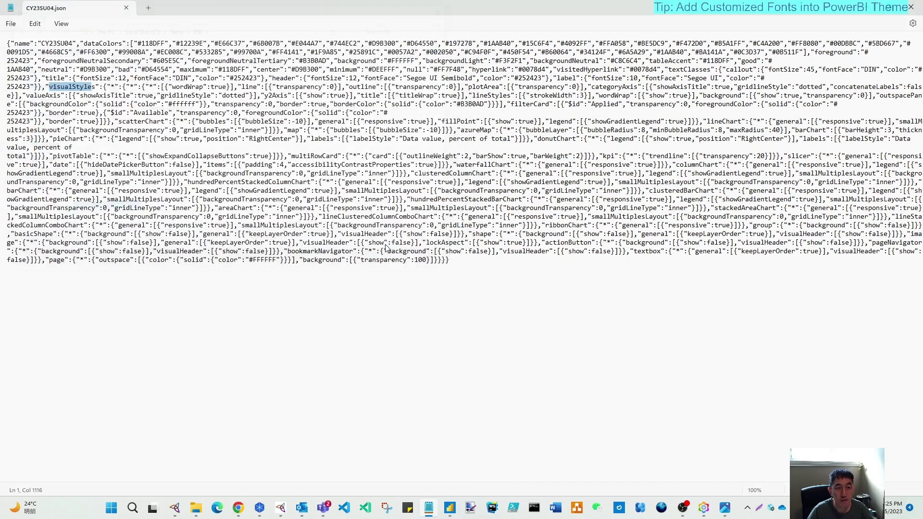
pyautogui.click(231, 88)
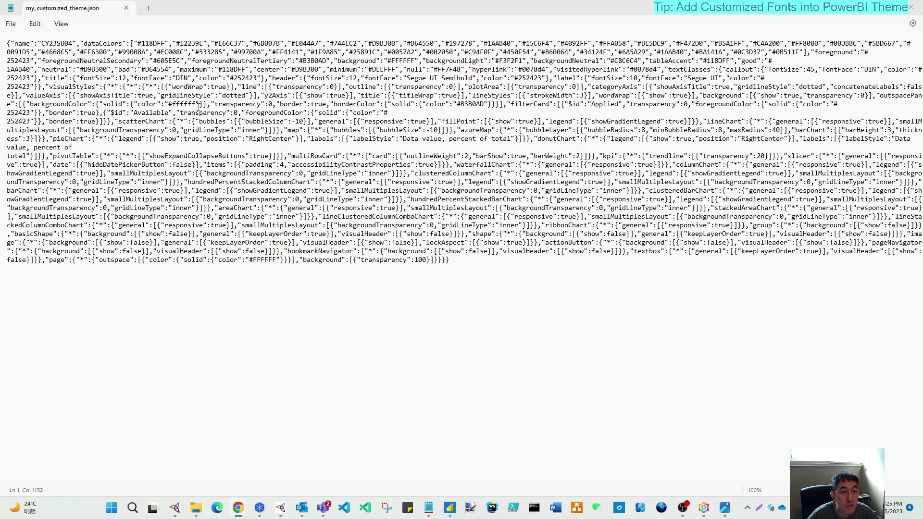
pyautogui.click(101, 140)
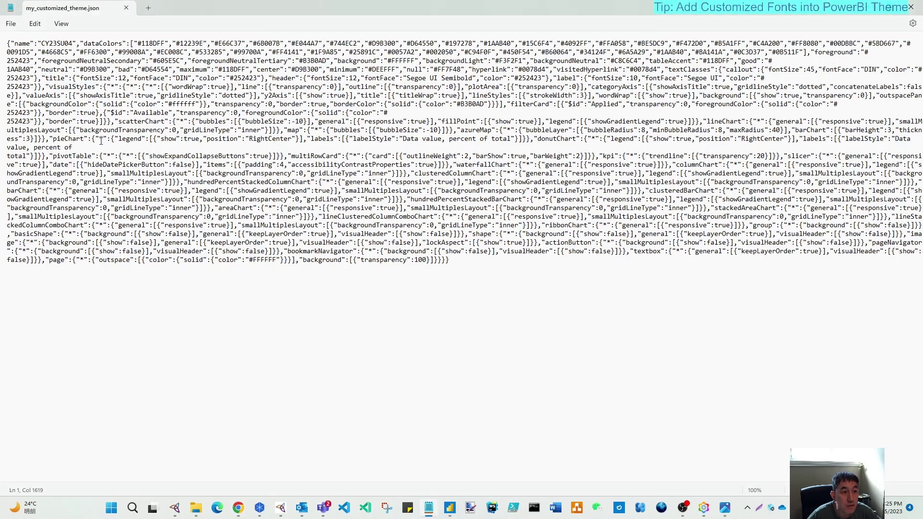
pyautogui.click(249, 139)
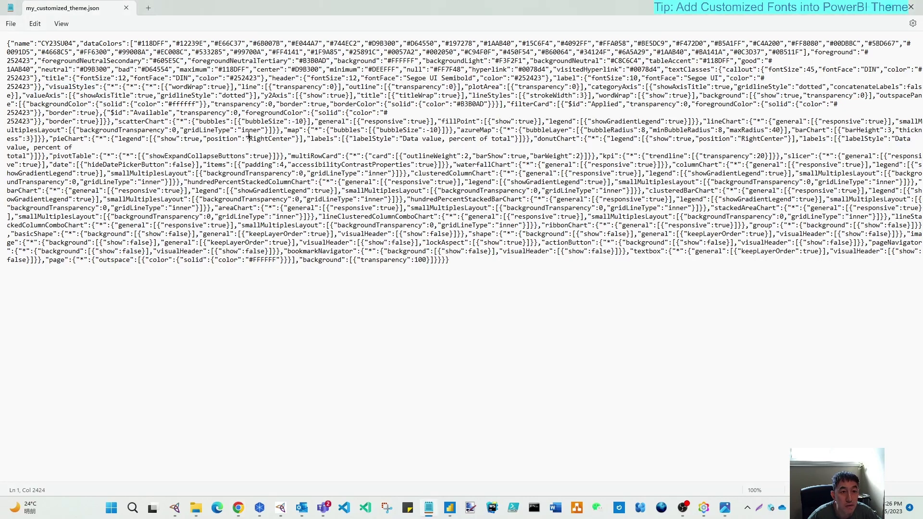
pyautogui.click(198, 121)
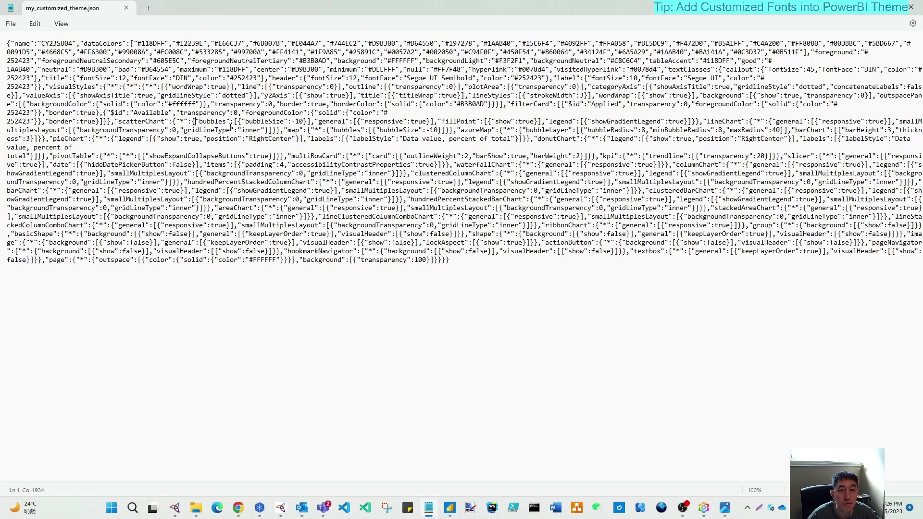
pyautogui.hotkey('ctrl', 'f')
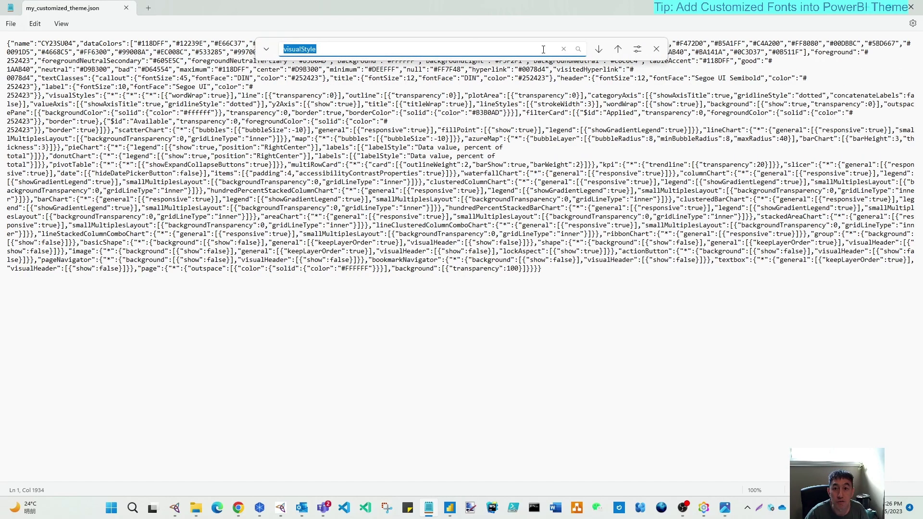
pyautogui.click(598, 49)
pyautogui.click(66, 99)
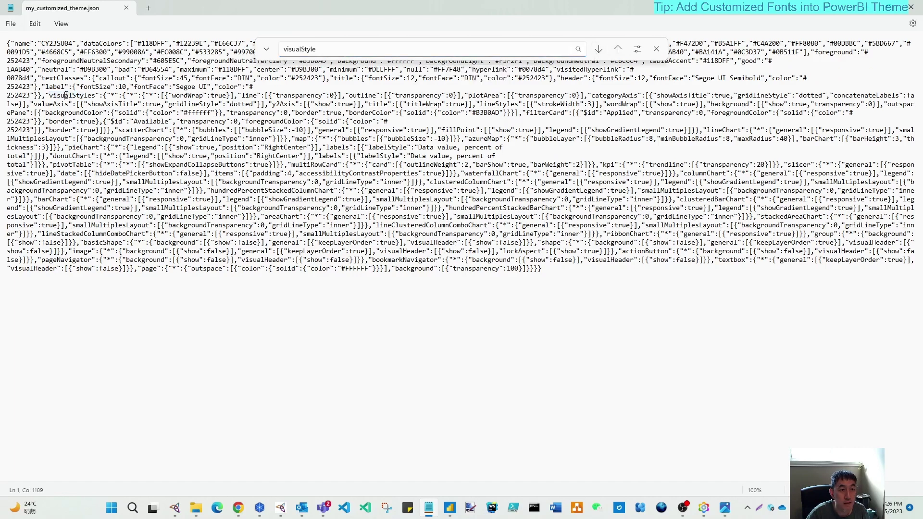
pyautogui.press('Escape')
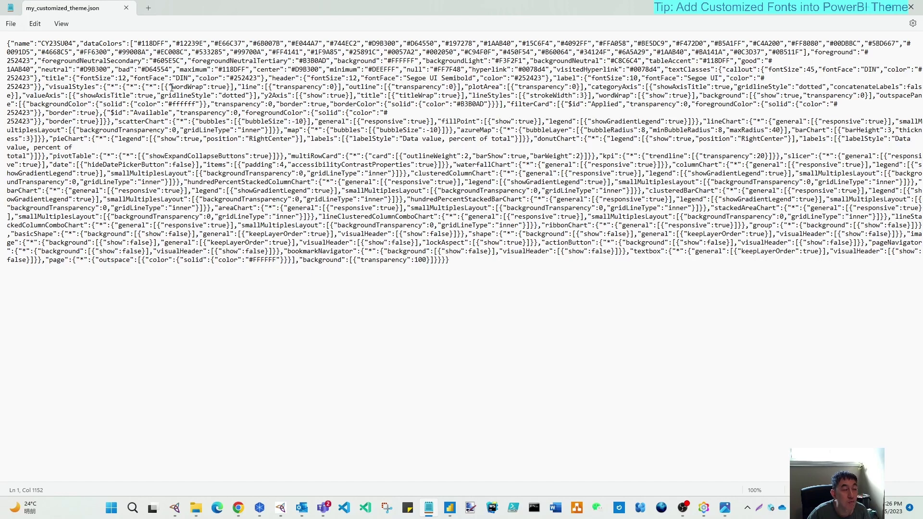
# - Add a new object with fontSize 12, fontFamily "Bell MT" and a "color" key after wordWrap
pyautogui.write(',')
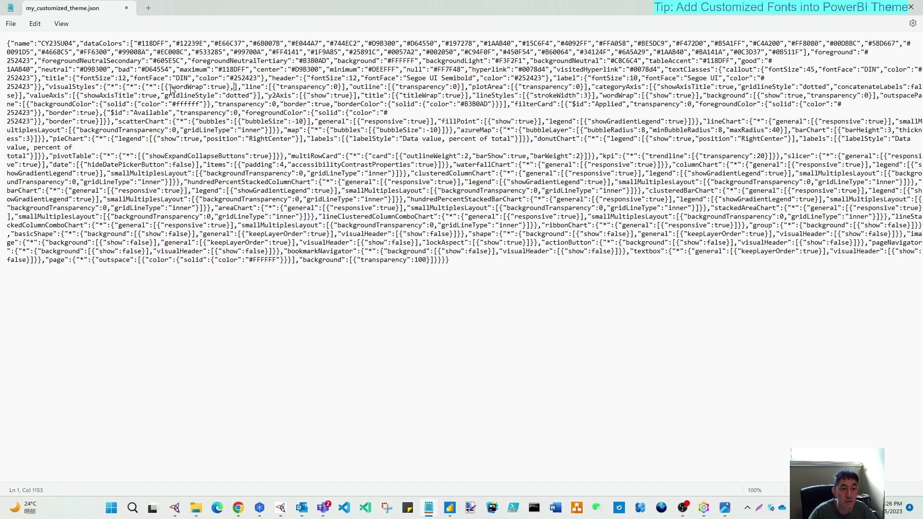
pyautogui.write('{')
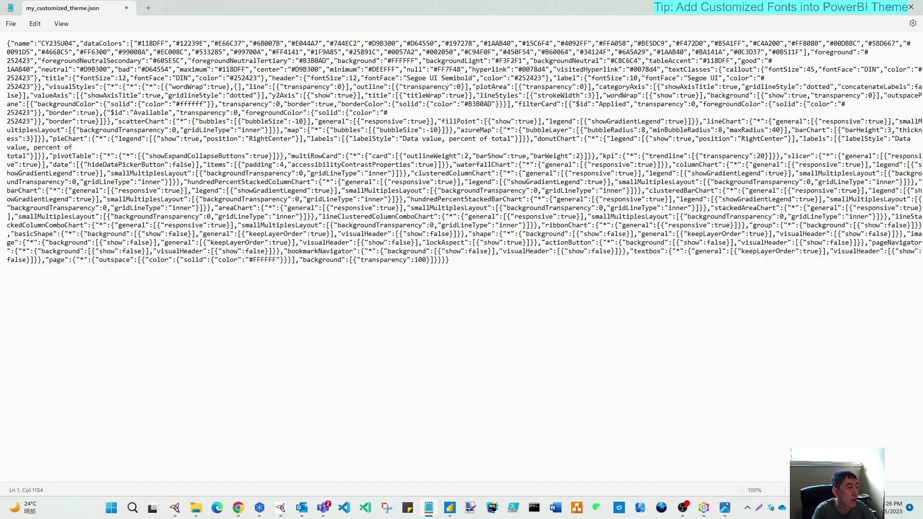
pyautogui.write('"')
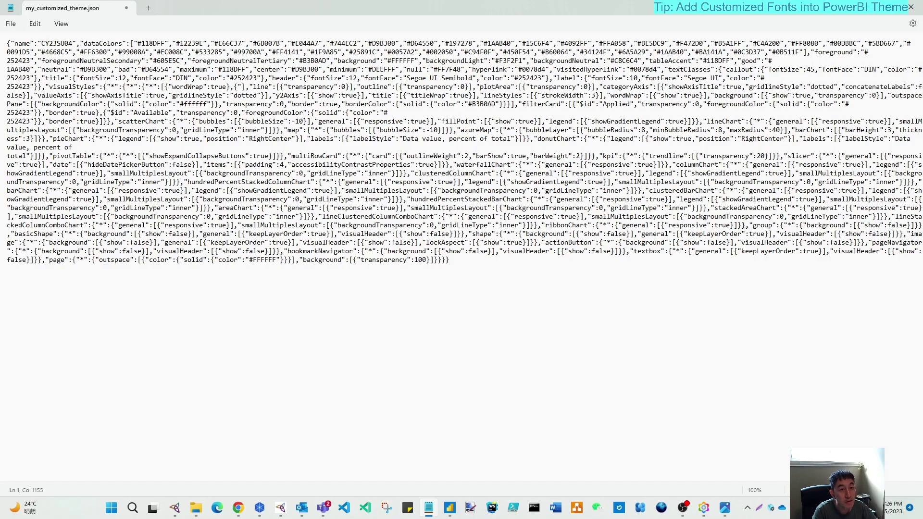
pyautogui.write('font')
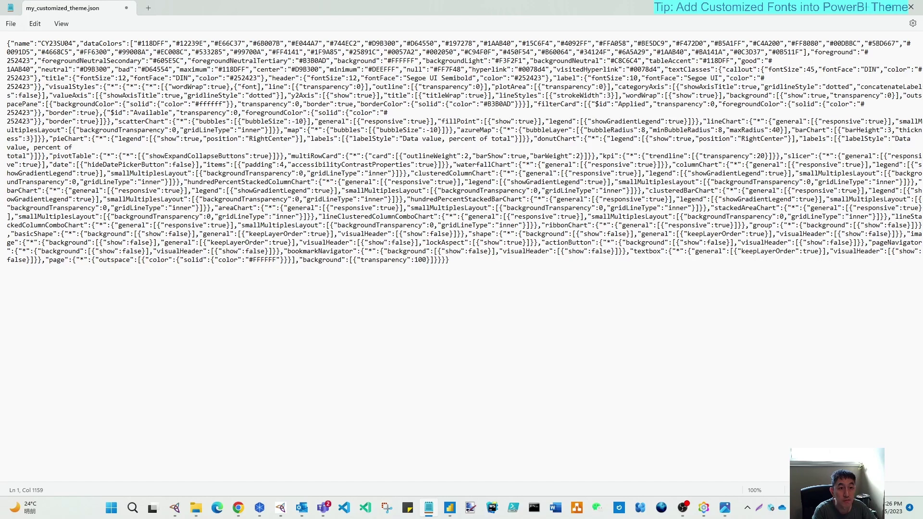
pyautogui.write('Size: 12, ')
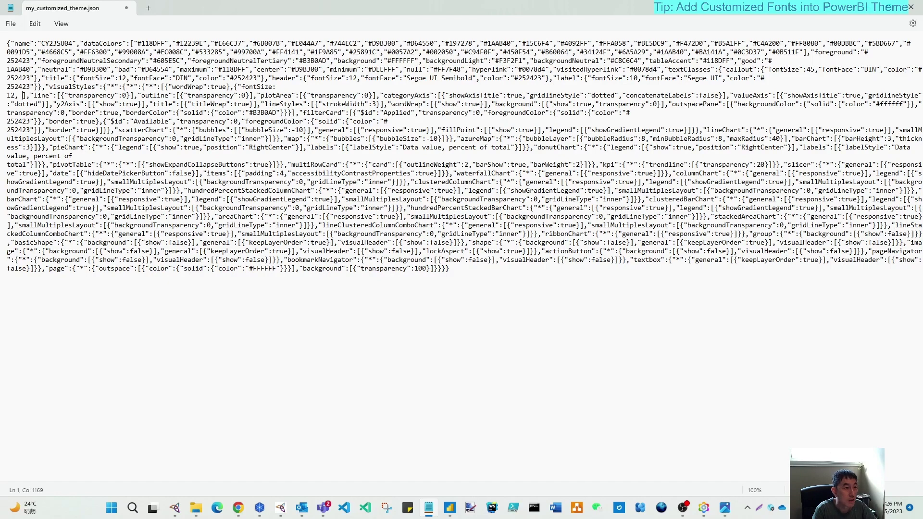
pyautogui.write('"fontFamily')
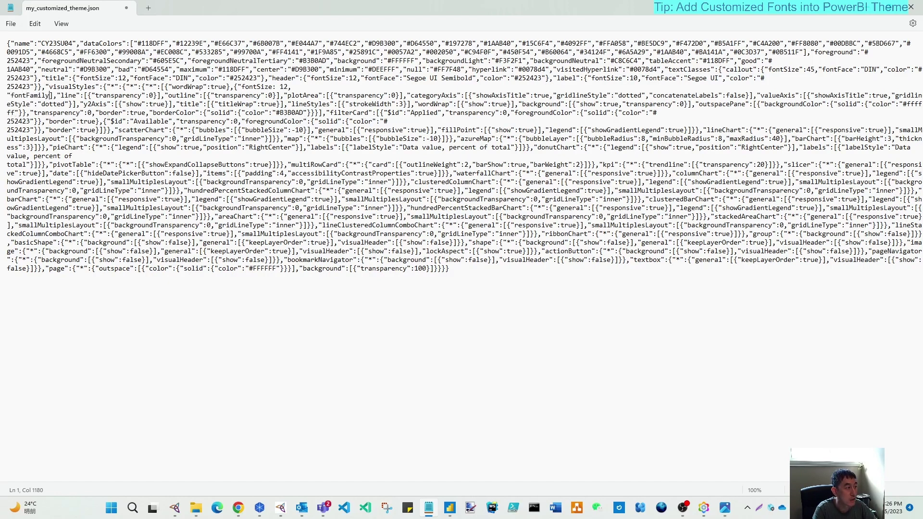
pyautogui.write('"')
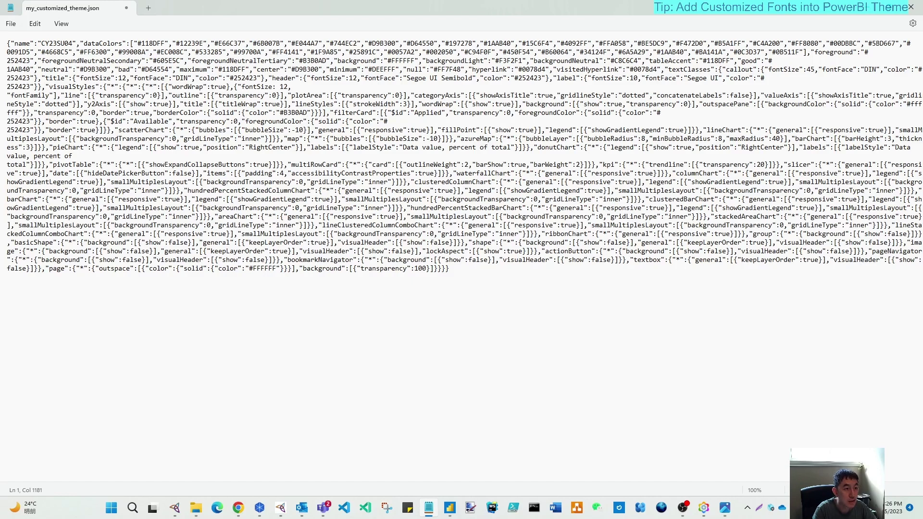
pyautogui.write(': ')
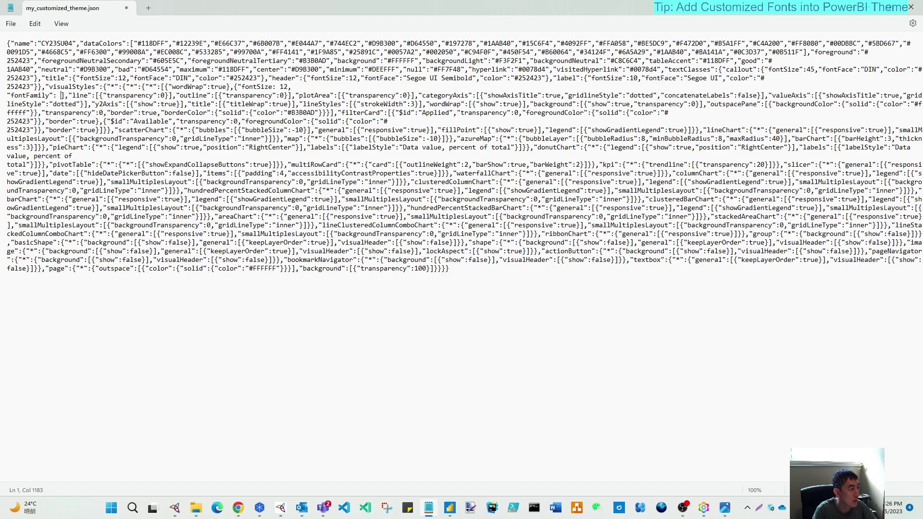
pyautogui.write('"')
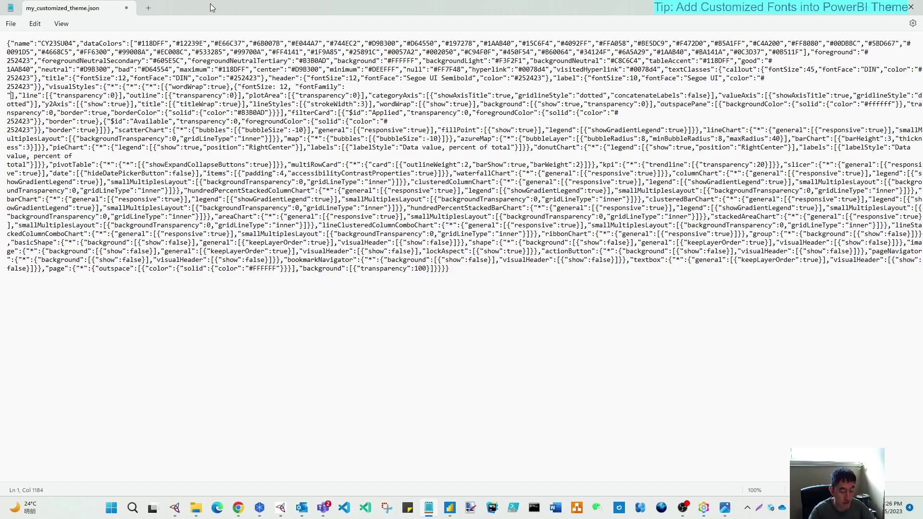
pyautogui.write('Bell')
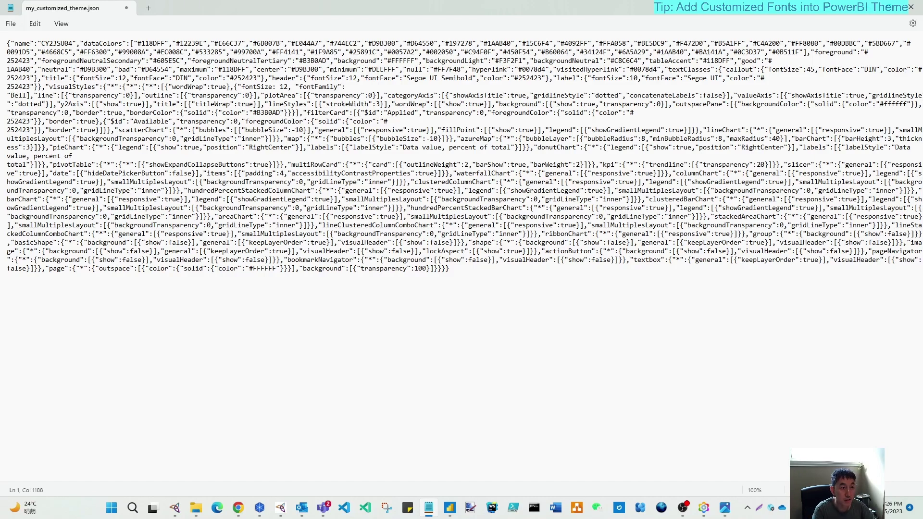
pyautogui.write(' MT"')
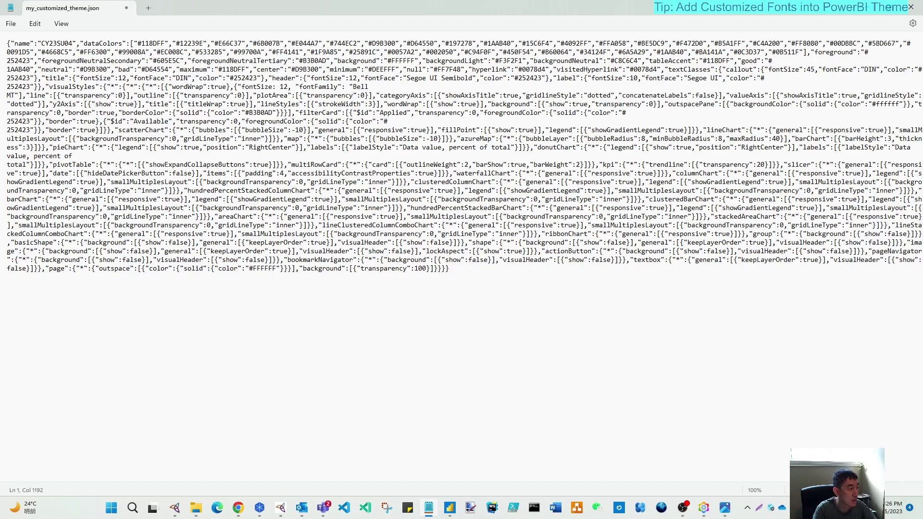
pyautogui.write(', ')
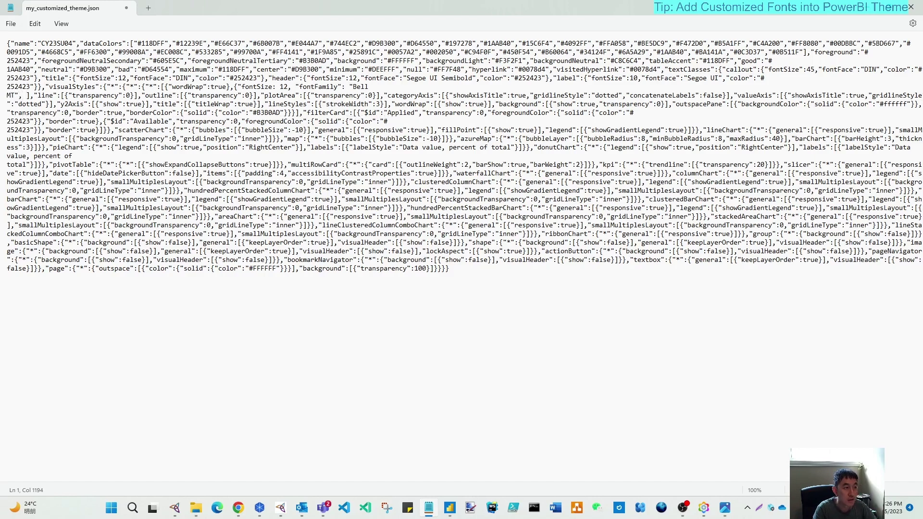
pyautogui.write('"color')
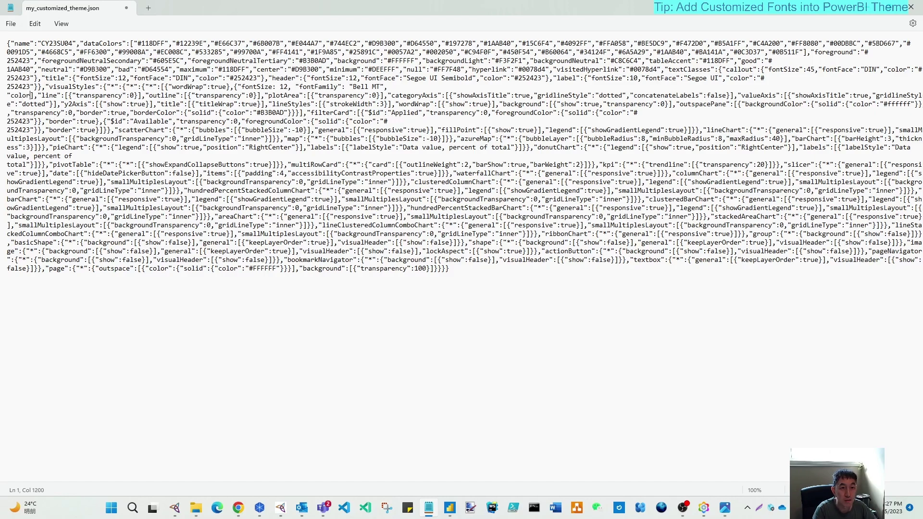
# - Close the fontSize quote, give "color" an empty solid value with closing braces, and save
pyautogui.click(272, 86)
pyautogui.write('"')
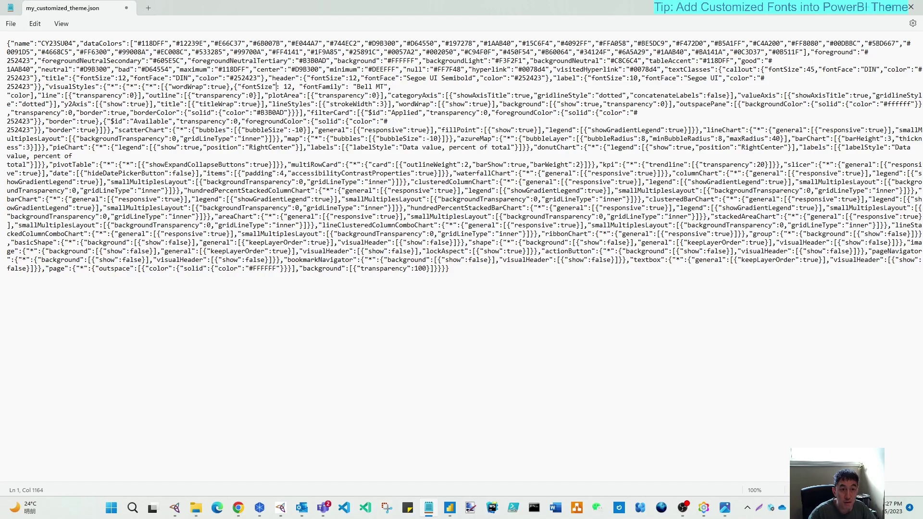
pyautogui.click(32, 95)
pyautogui.write(':[')
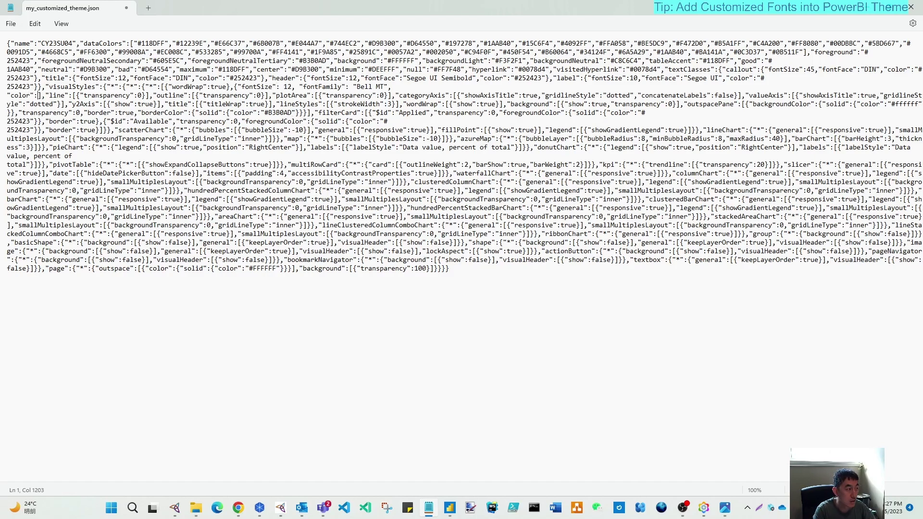
pyautogui.write(' {')
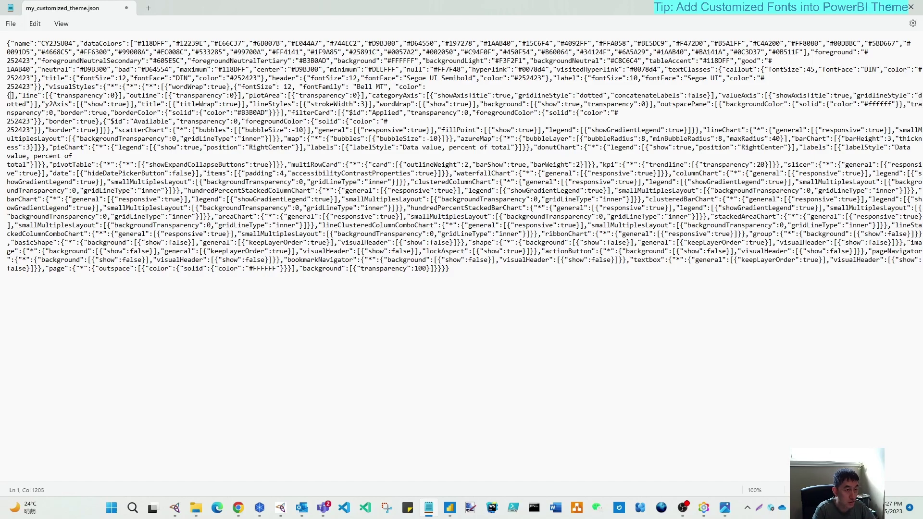
pyautogui.write('"solid')
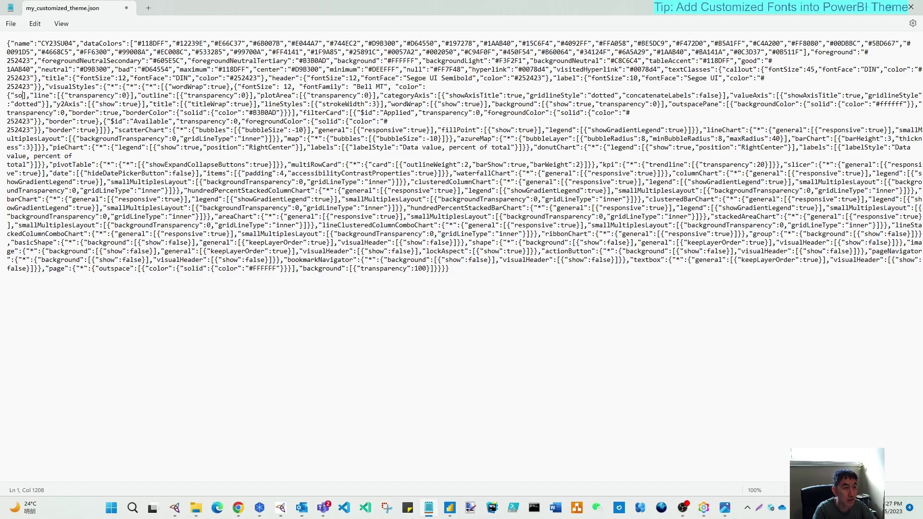
pyautogui.write('": {}')
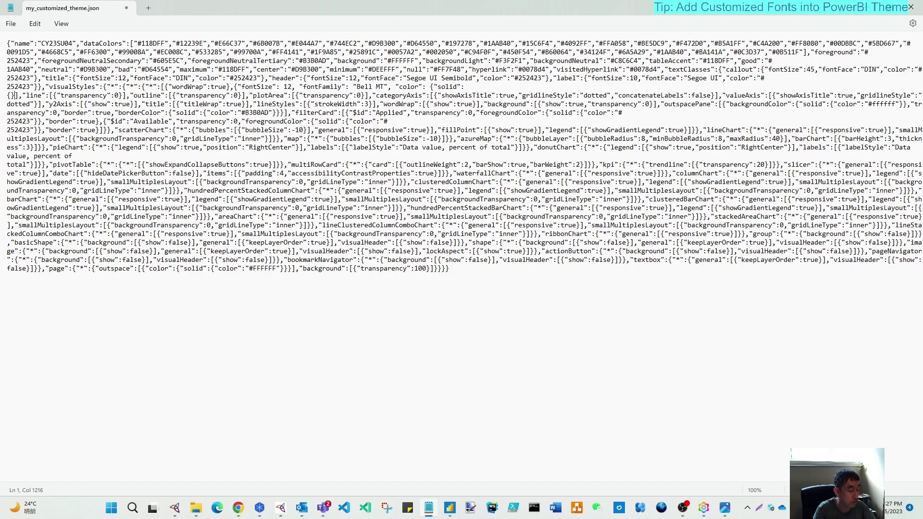
pyautogui.write('}')
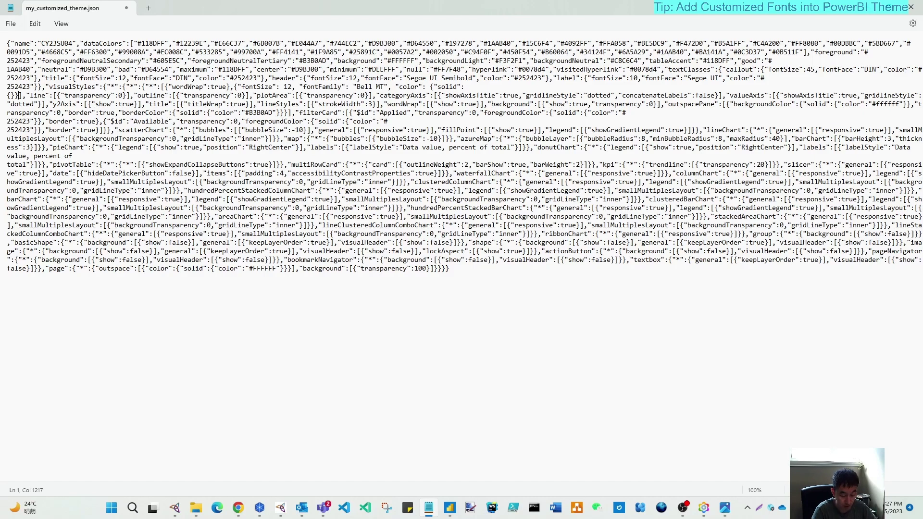
pyautogui.write('}')
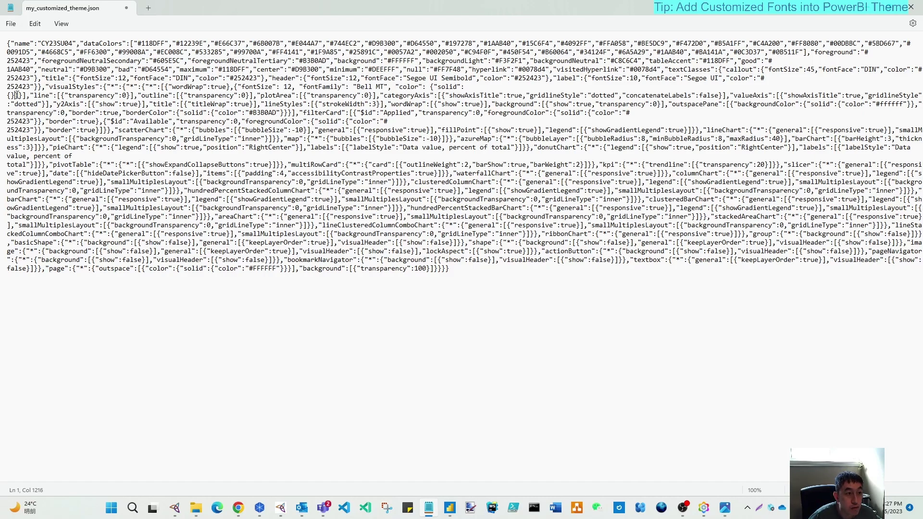
pyautogui.press('Right')
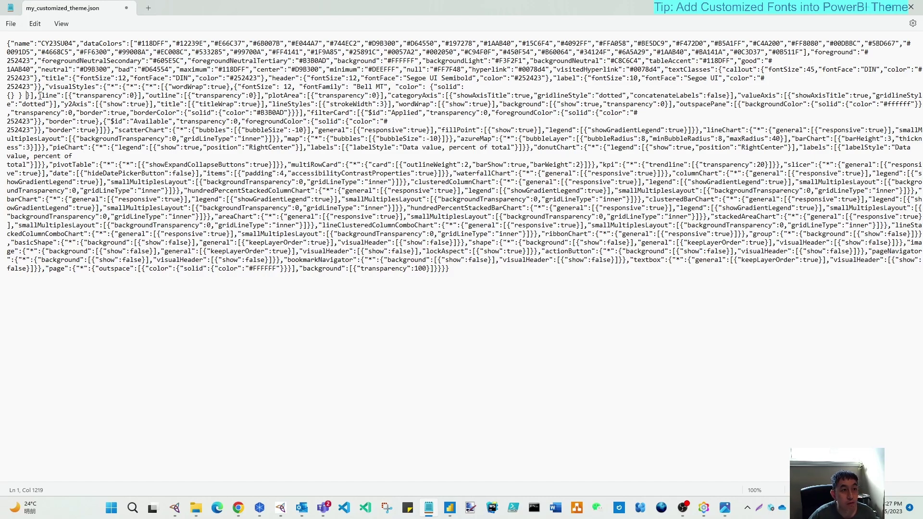
pyautogui.hotkey('ctrl', 's')
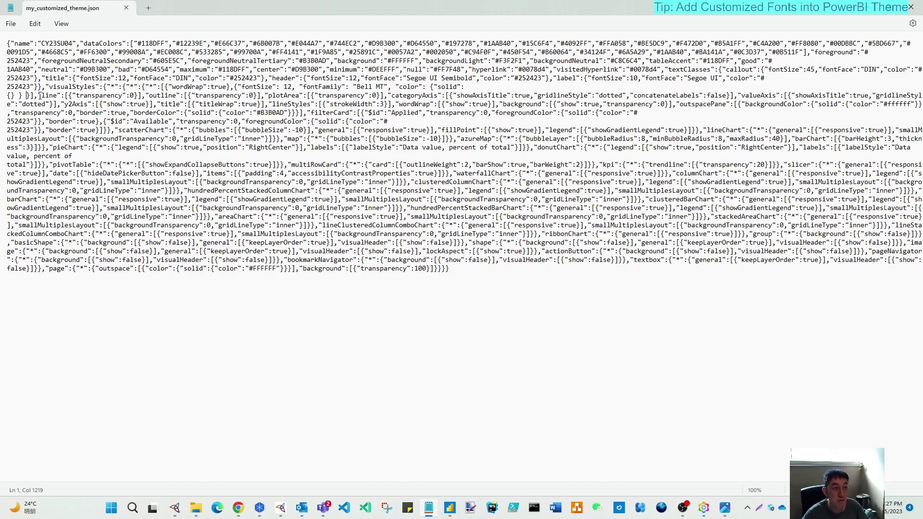
# - Close Notepad, import my_customized_theme.json as the report theme, and maximize Power BI
pyautogui.click(916, 6)
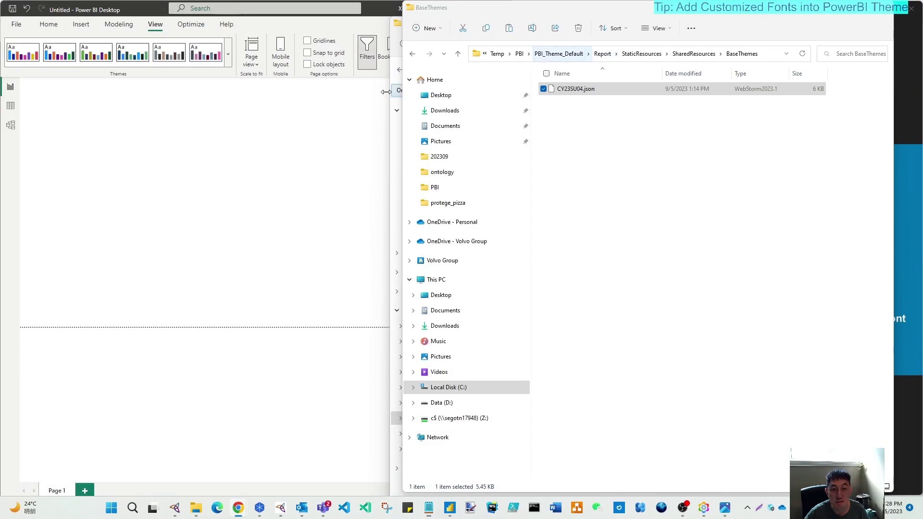
pyautogui.click(228, 54)
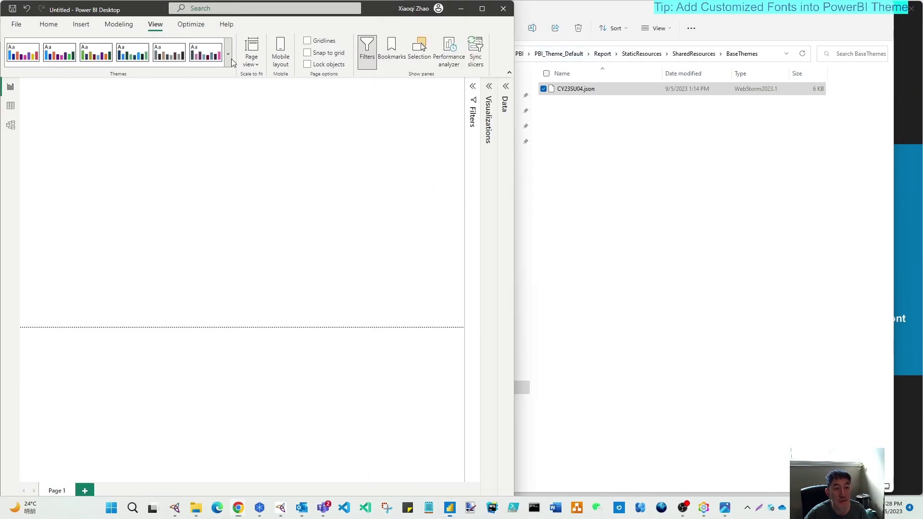
pyautogui.click(42, 358)
pyautogui.doubleClick(204, 96)
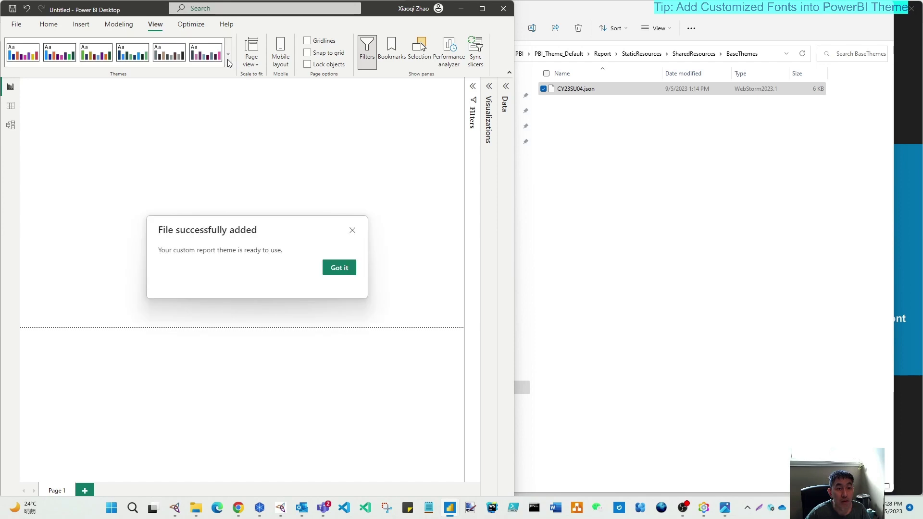
pyautogui.click(341, 269)
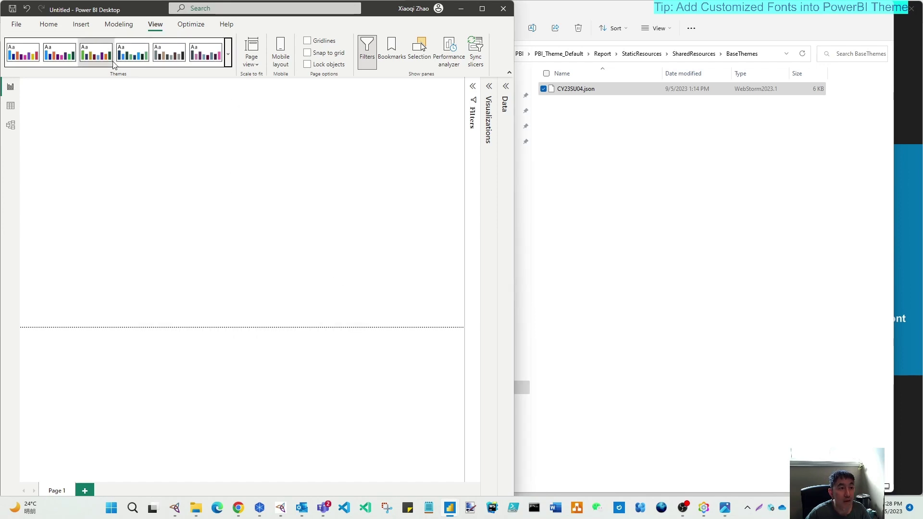
pyautogui.click(483, 9)
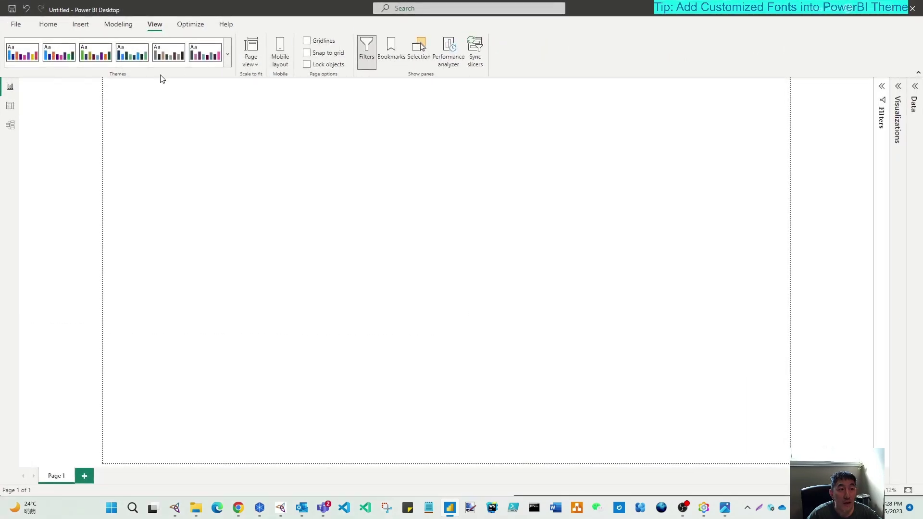
pyautogui.click(228, 60)
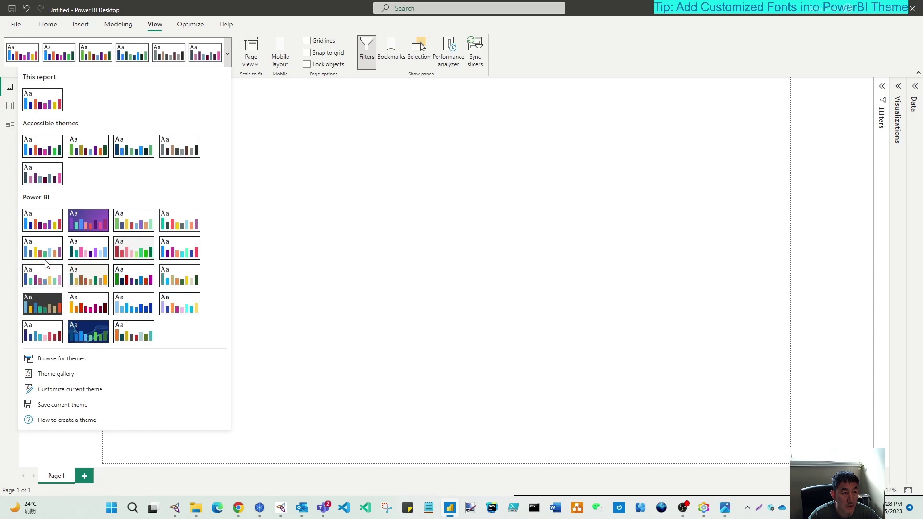
# - Select the text box, check its font, and reapply the custom report theme
pyautogui.click(330, 160)
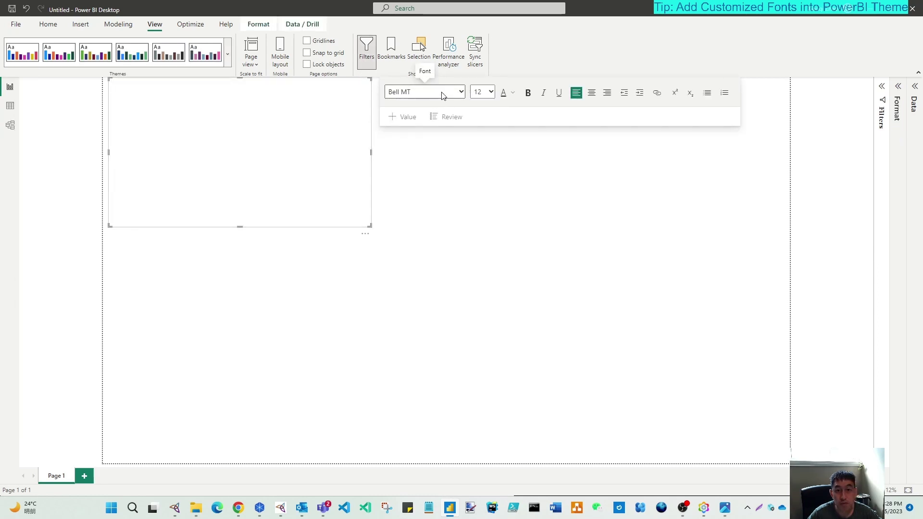
pyautogui.click(447, 92)
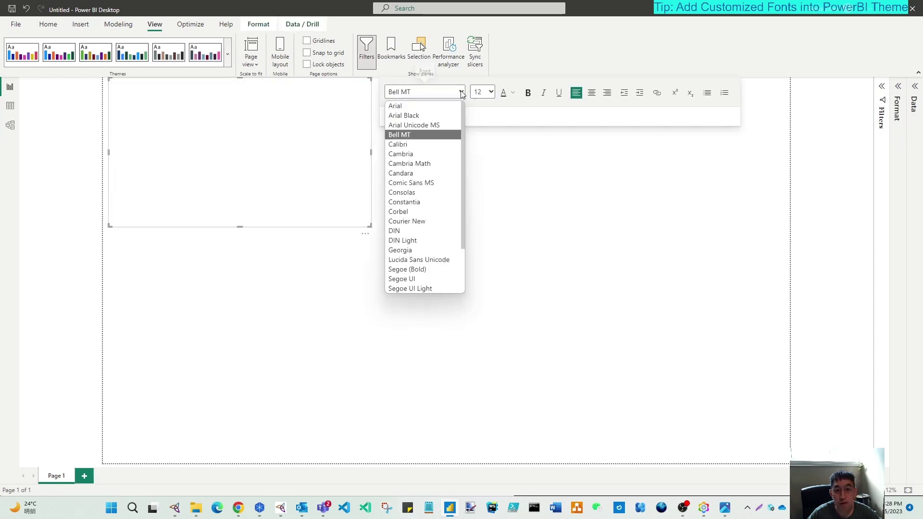
pyautogui.click(403, 135)
pyautogui.click(229, 63)
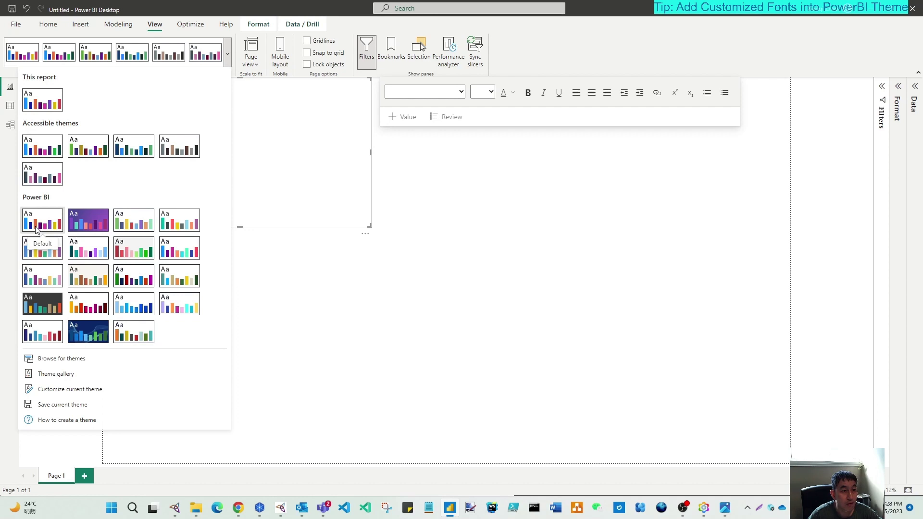
pyautogui.click(48, 100)
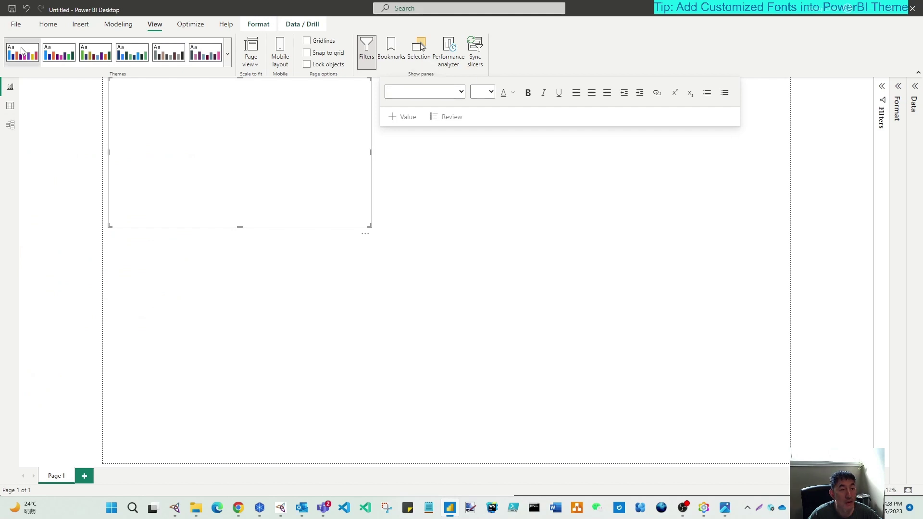
# - Set the text box font to Bell MT and type ffffffff into it
pyautogui.click(461, 93)
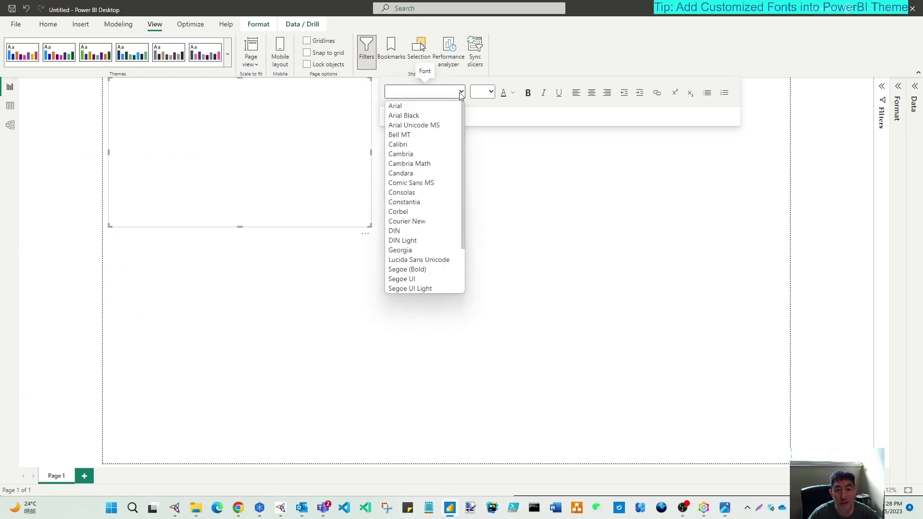
pyautogui.click(406, 138)
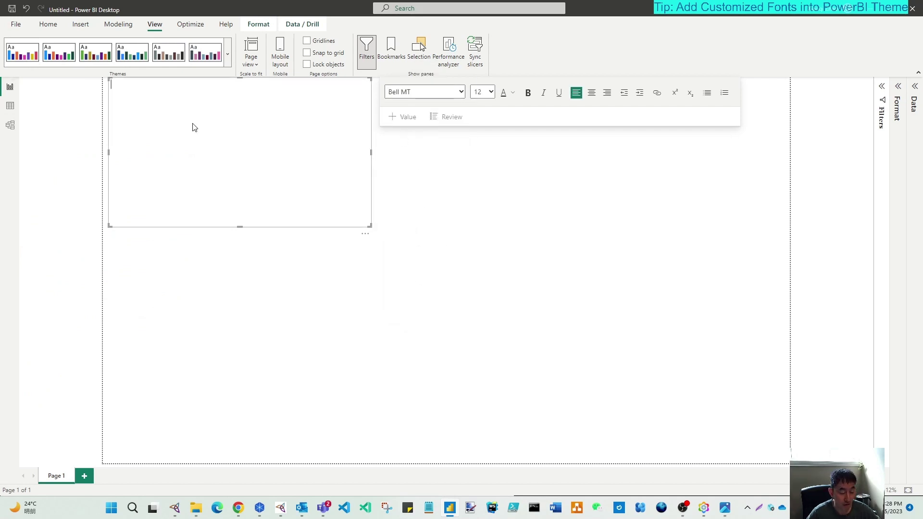
pyautogui.write('ffffffff')
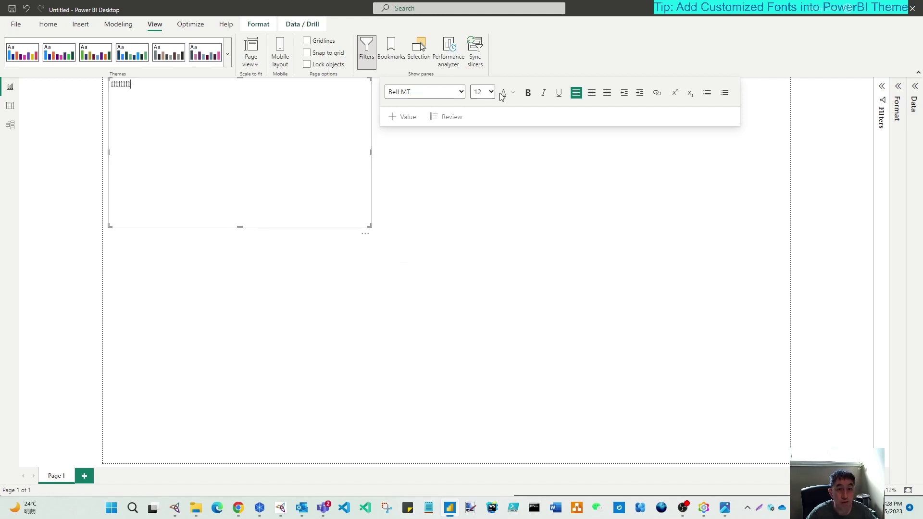
pyautogui.click(462, 92)
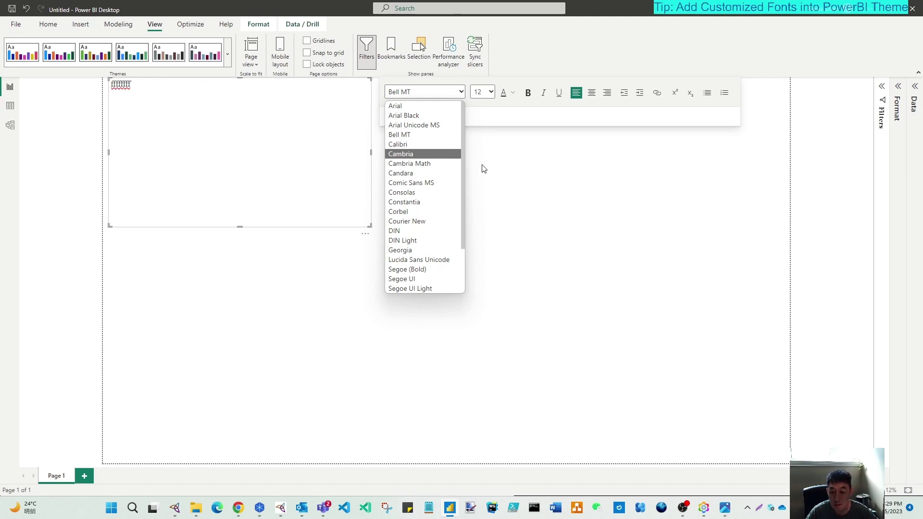
pyautogui.click(522, 188)
# - Leave the text box, go to the PBI folder, and right-click my-new-font.json
pyautogui.click(522, 189)
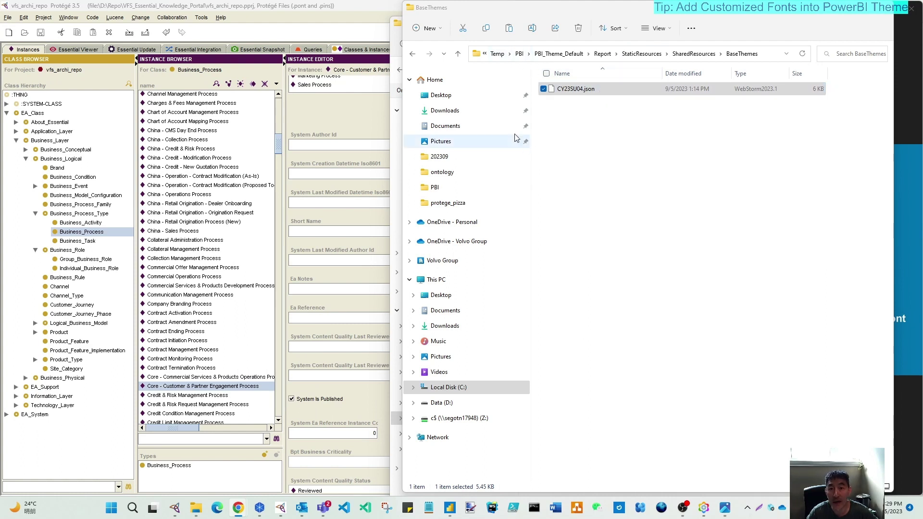
pyautogui.click(519, 54)
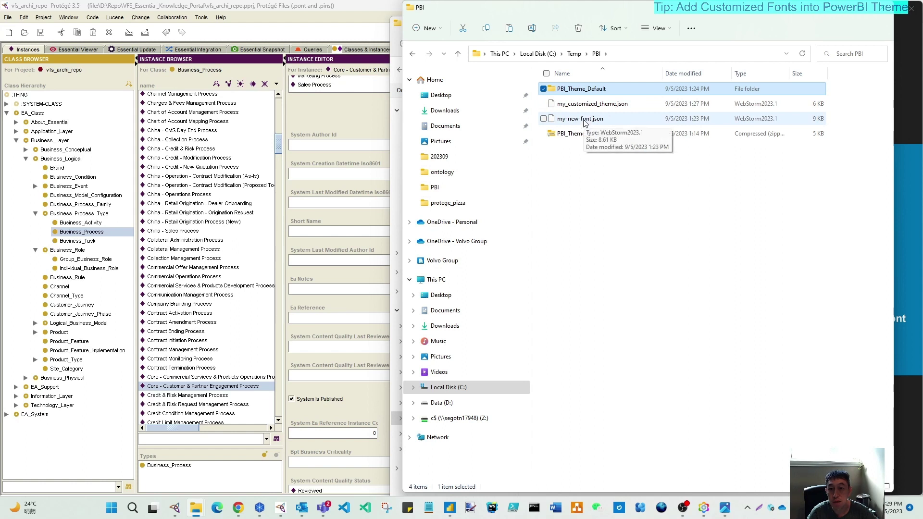
pyautogui.click(594, 212)
pyautogui.click(576, 119)
pyautogui.rightClick(577, 119)
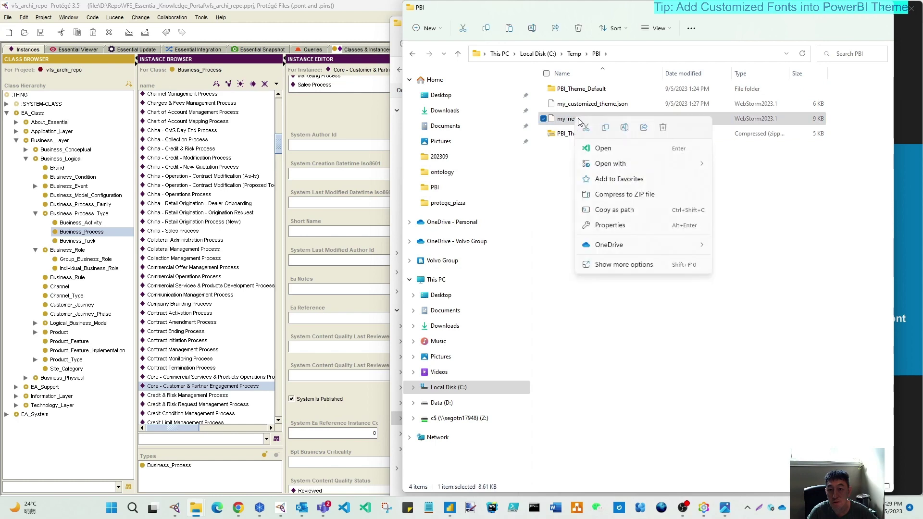
# - Open my-new-font.json in VS Code Insiders and add the missing colon after "color" on line 79
pyautogui.click(617, 152)
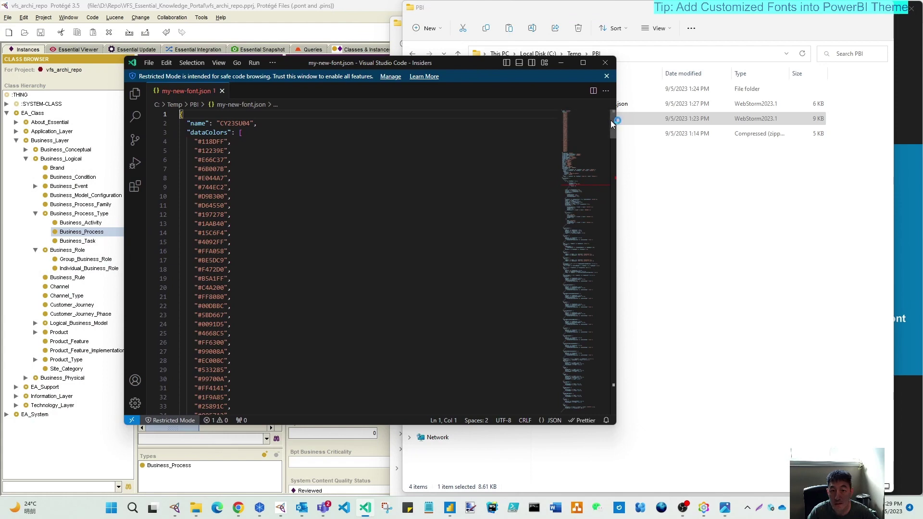
pyautogui.moveTo(612, 124); pyautogui.dragTo(613, 174)
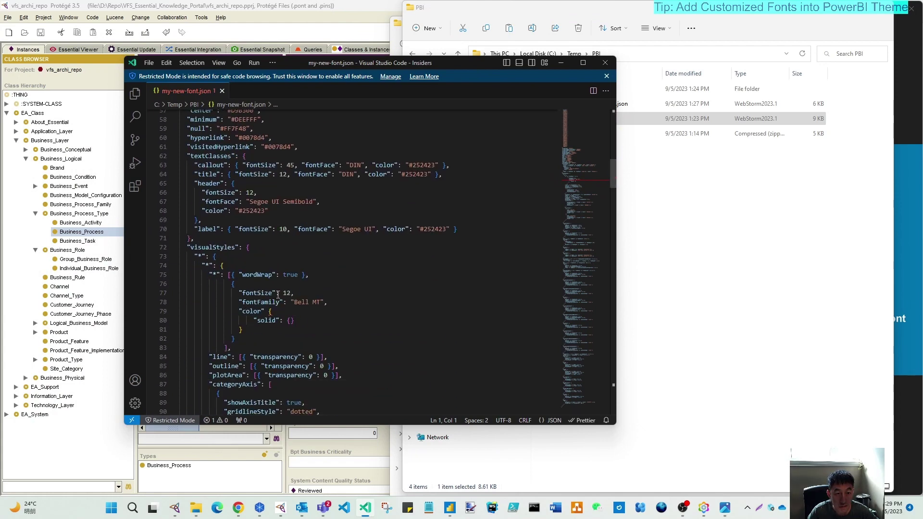
pyautogui.click(317, 275)
pyautogui.click(329, 303)
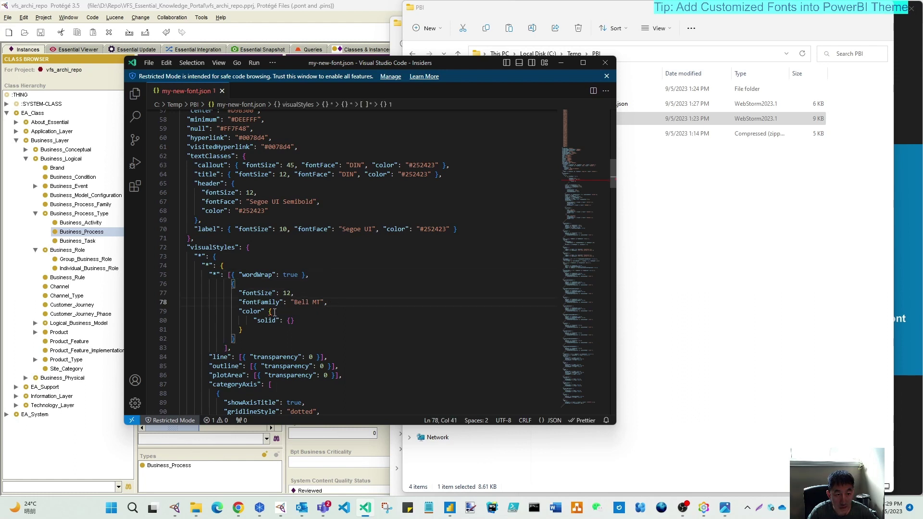
pyautogui.click(274, 312)
pyautogui.click(242, 331)
pyautogui.click(266, 312)
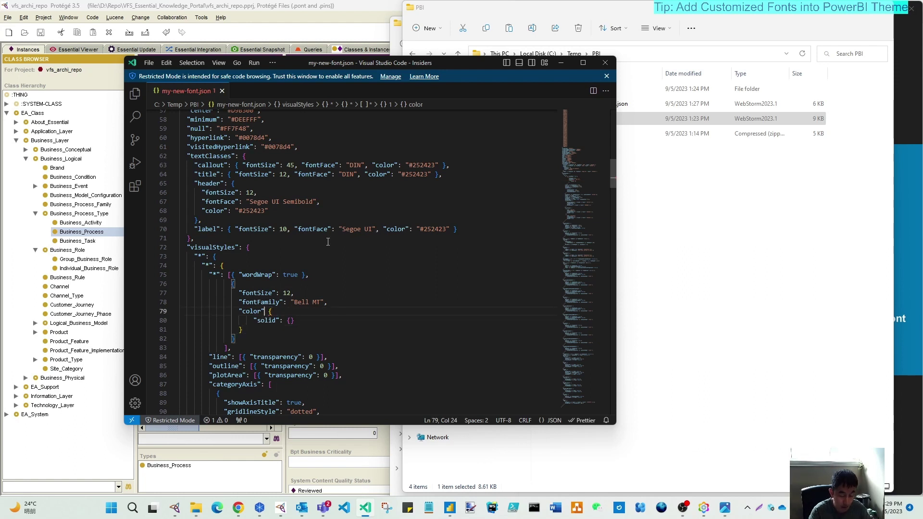
pyautogui.write(':')
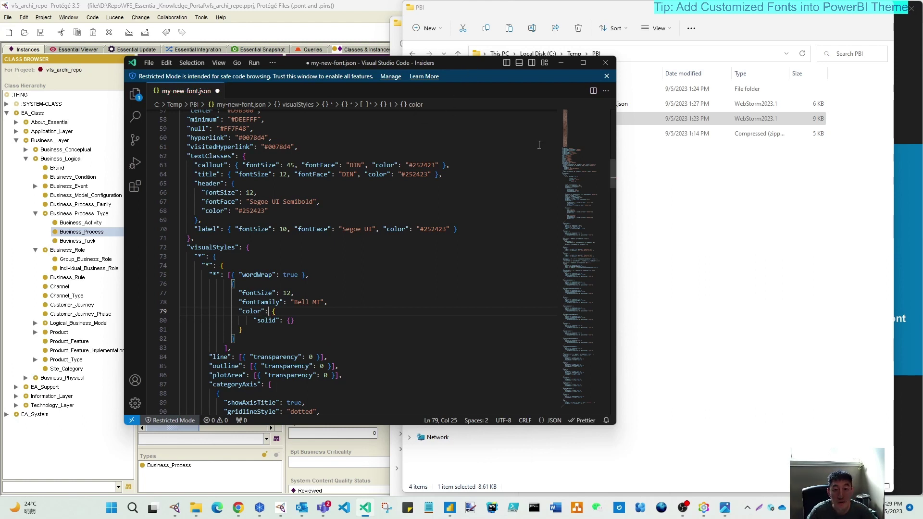
# - Rename the theme's name value from CY23SU04 to my_new_font
pyautogui.moveTo(613, 174); pyautogui.dragTo(606, 93)
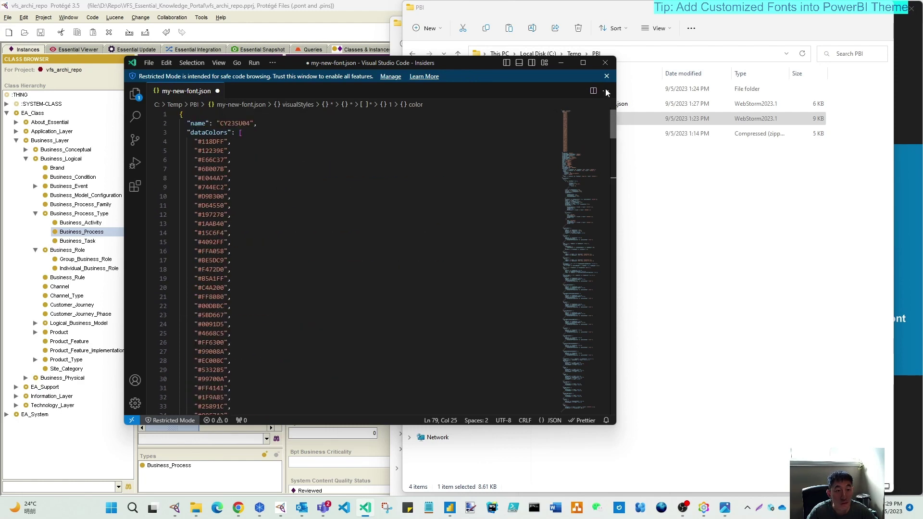
pyautogui.moveTo(250, 123); pyautogui.dragTo(222, 123)
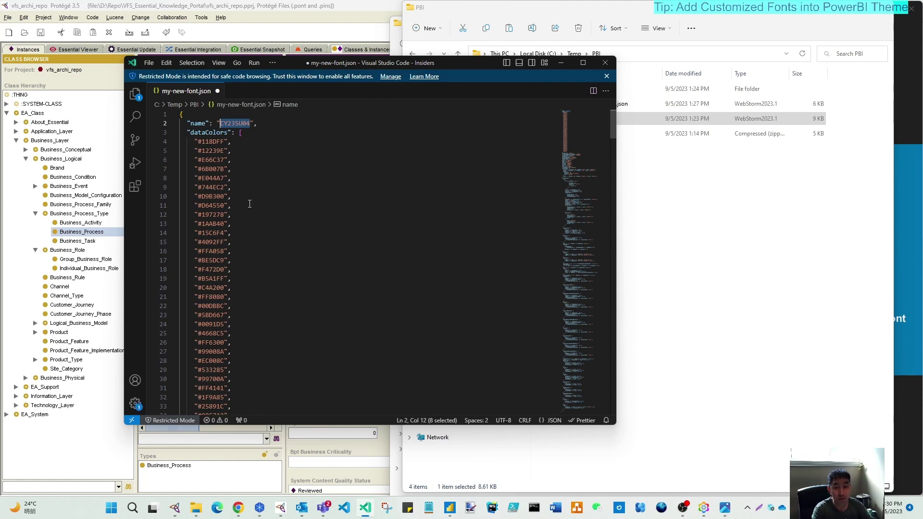
pyautogui.write('my nww')
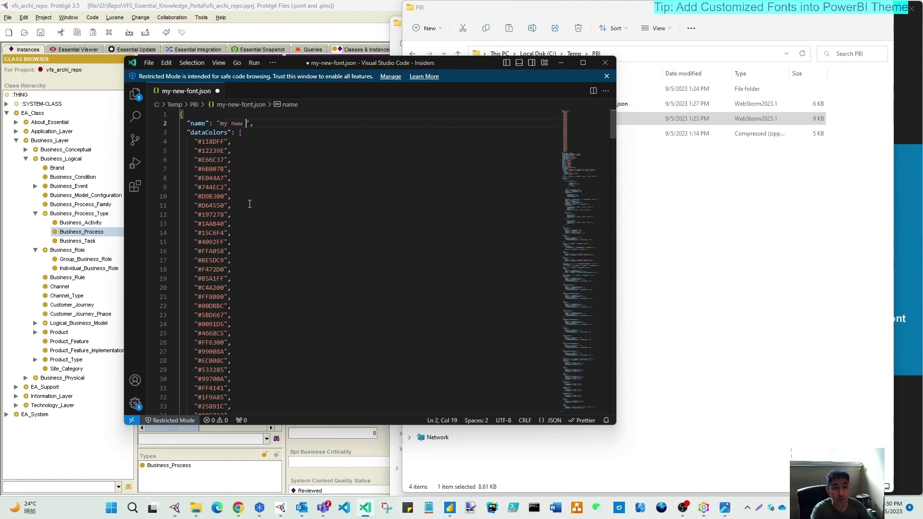
pyautogui.press('BackSpace')
pyautogui.press('BackSpace')
pyautogui.write('ew')
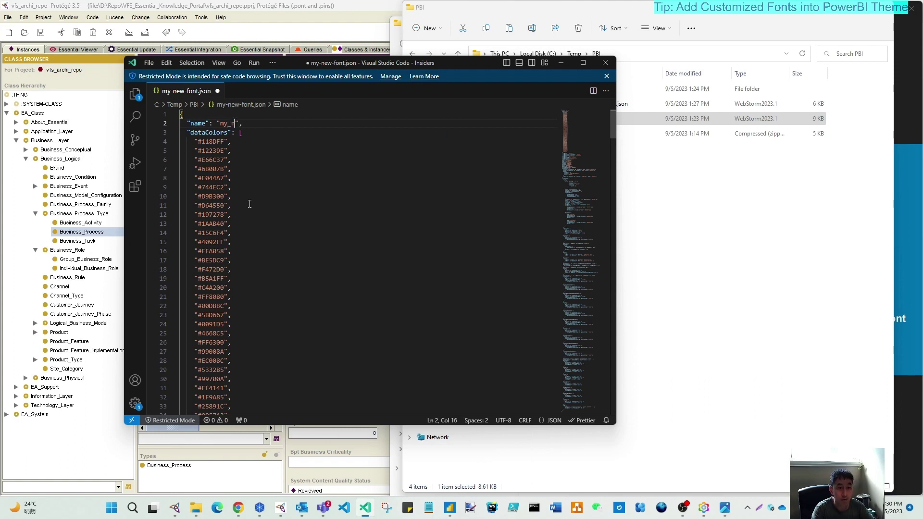
pyautogui.write('_font')
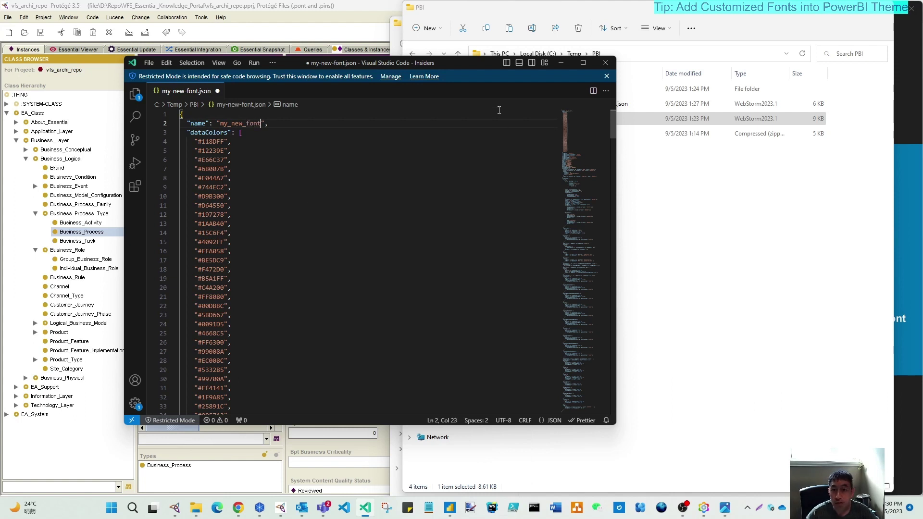
pyautogui.moveTo(464, 64); pyautogui.dragTo(387, 72)
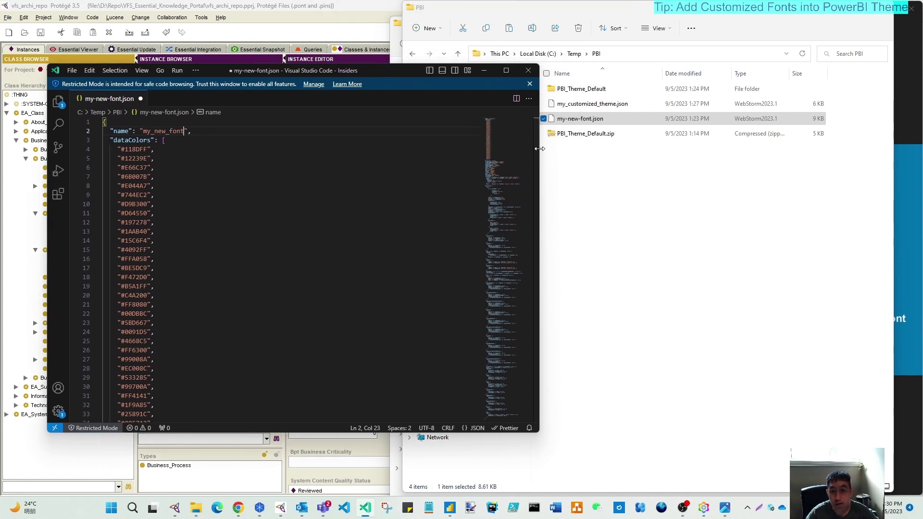
# - Narrow the code editor and open the C:\Windows\Fonts folder in File Explorer
pyautogui.moveTo(539, 151); pyautogui.dragTo(375, 152)
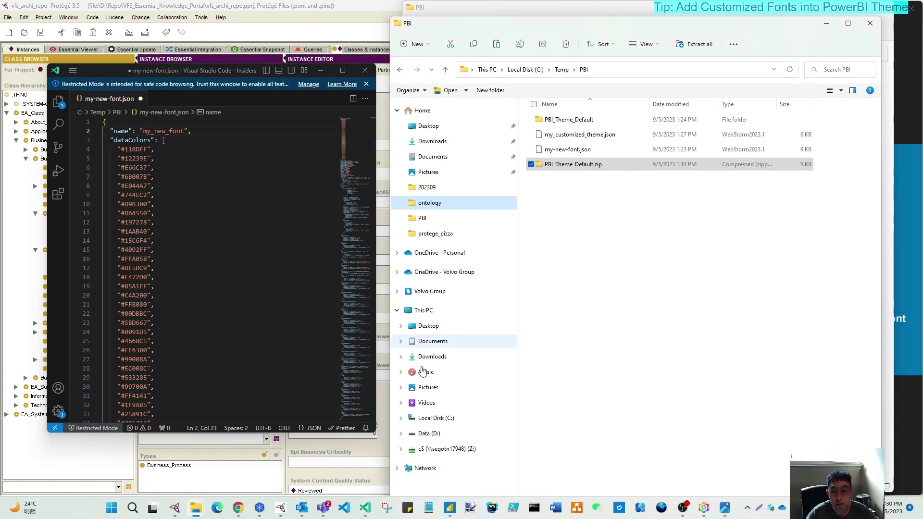
pyautogui.click(435, 417)
pyautogui.doubleClick(556, 283)
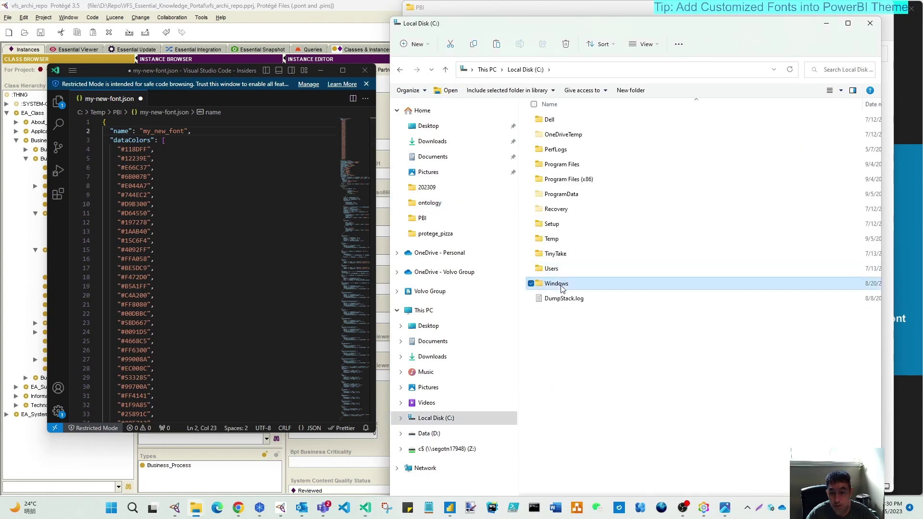
pyautogui.scroll(-8, 567, 419)
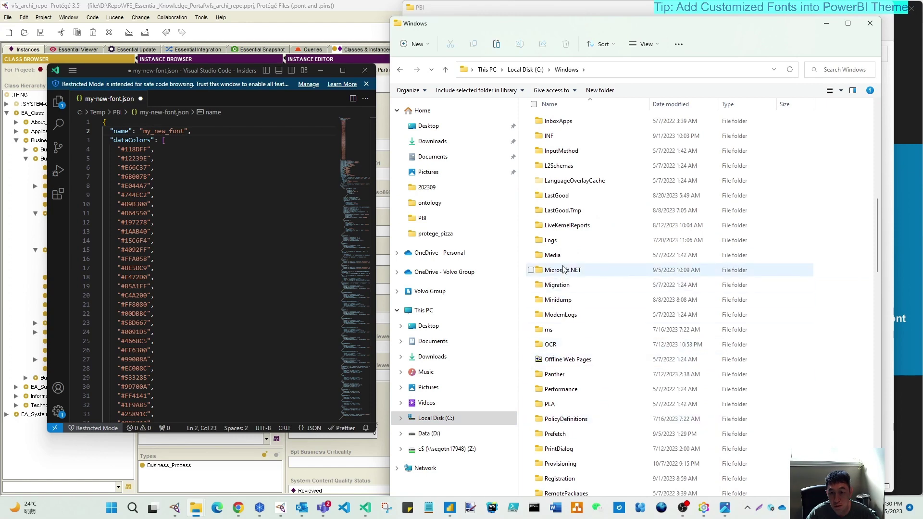
pyautogui.scroll(2, 563, 210)
pyautogui.scroll(3, 565, 211)
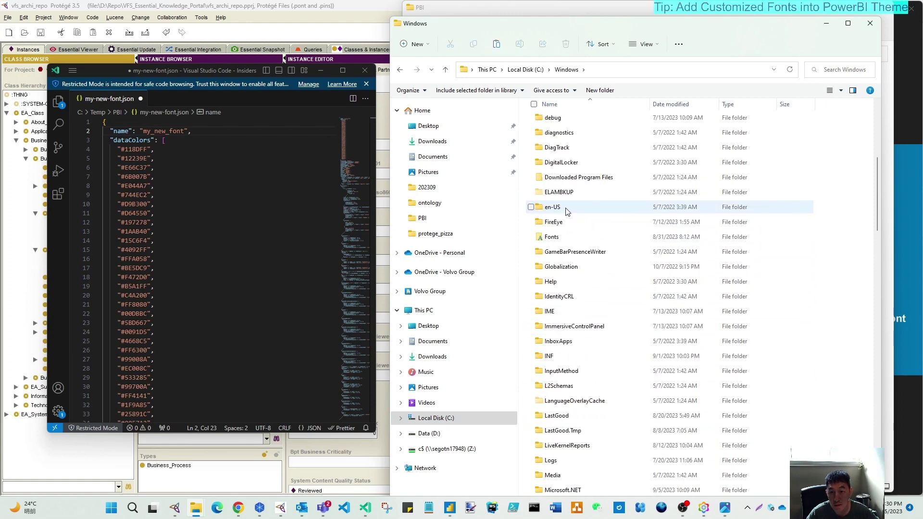
pyautogui.doubleClick(562, 238)
# - Preview the Pristina font, close it, and scroll the fonts to locate Terminal
pyautogui.moveTo(876, 158); pyautogui.dragTo(867, 366)
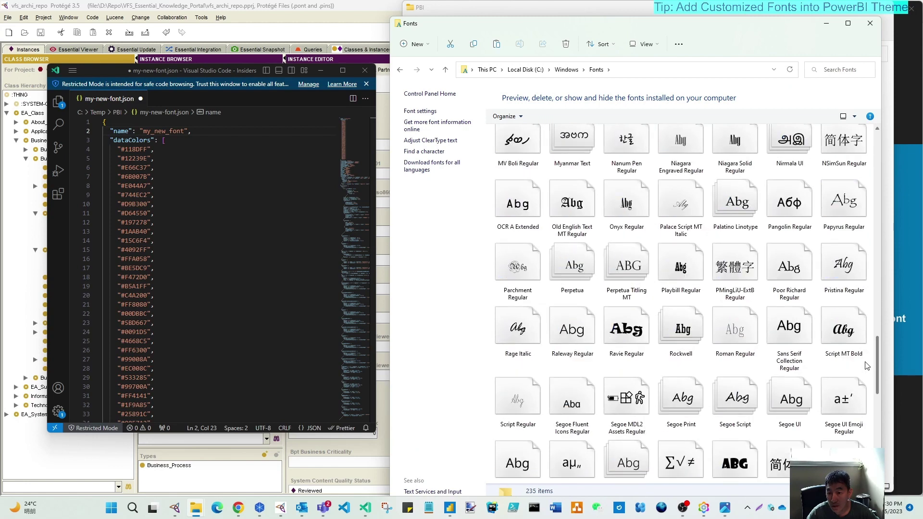
pyautogui.doubleClick(842, 293)
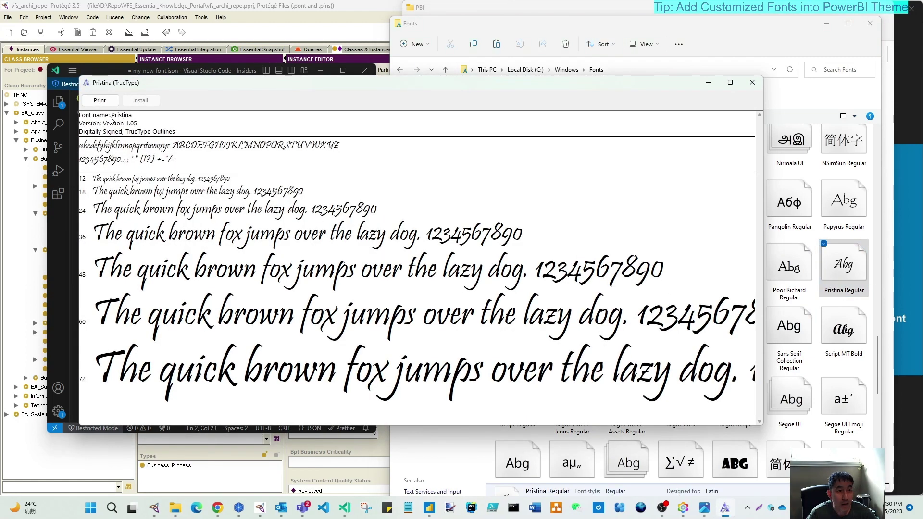
pyautogui.click(752, 82)
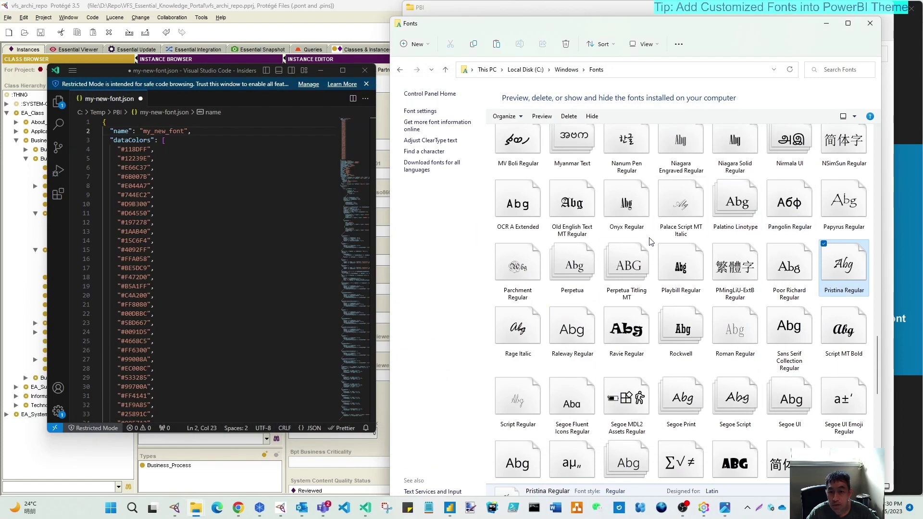
pyautogui.scroll(3, 640, 262)
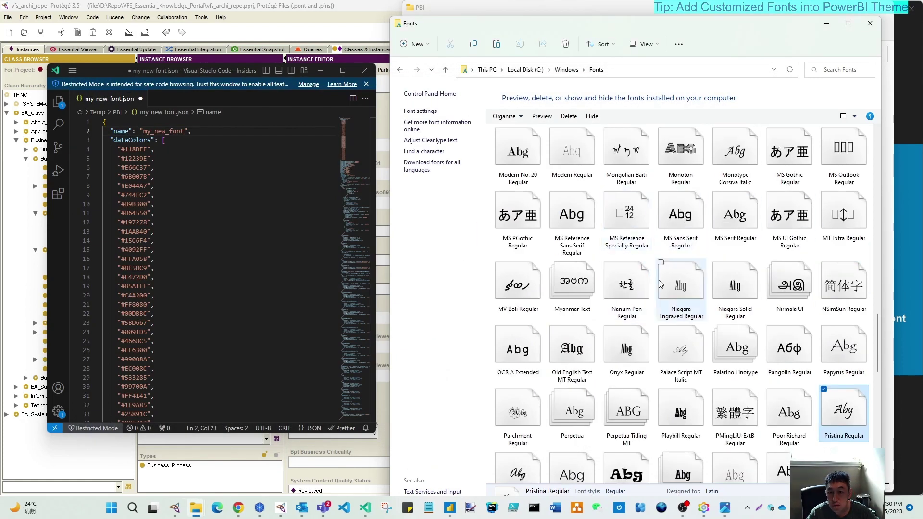
pyautogui.scroll(-10, 662, 284)
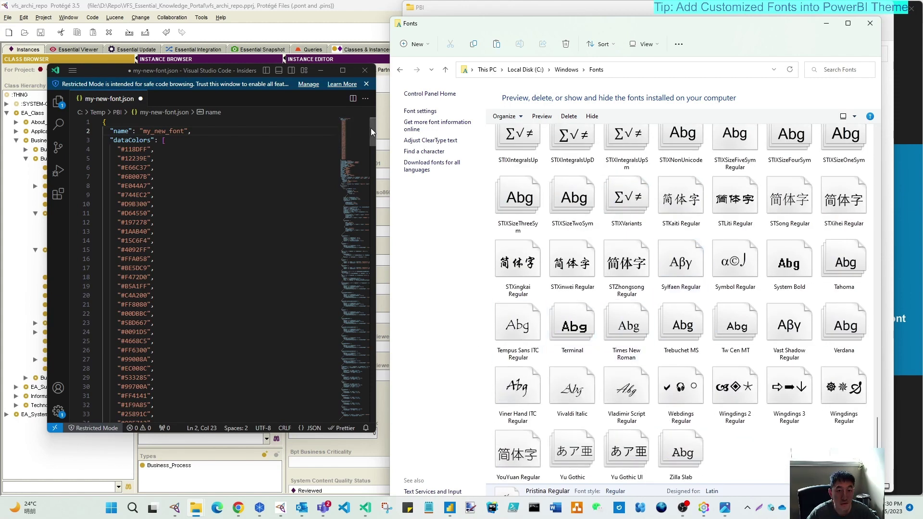
# - Replace "Bell MT" with Terminal on line 78, save my-new-font.json, and close the editor
pyautogui.moveTo(371, 128); pyautogui.dragTo(365, 183)
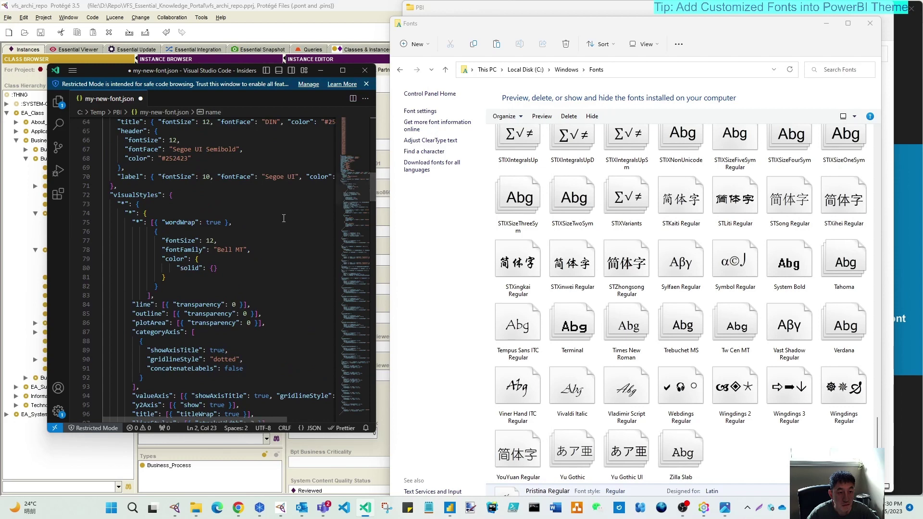
pyautogui.moveTo(218, 249); pyautogui.dragTo(245, 249)
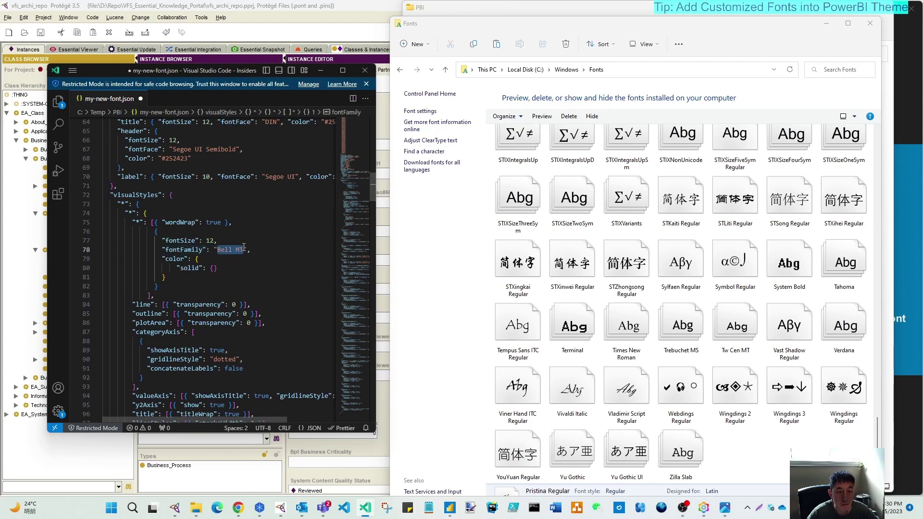
pyautogui.write('Term')
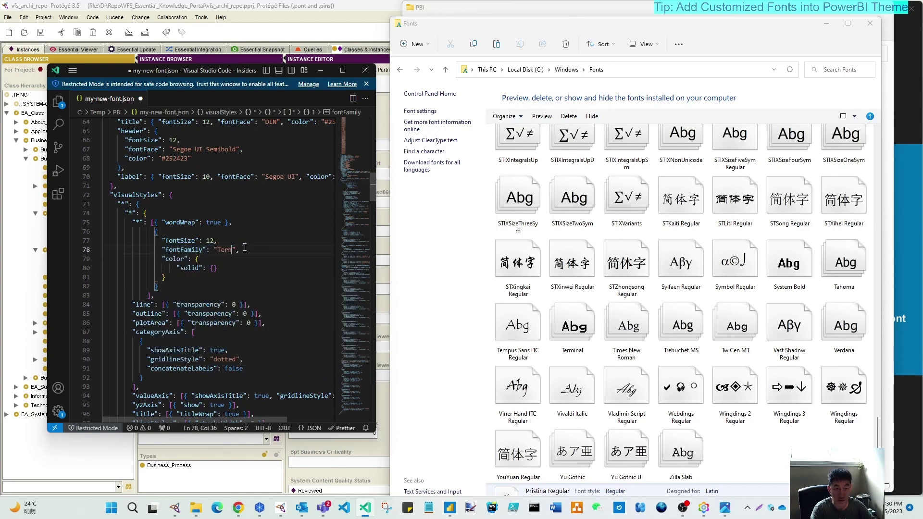
pyautogui.write('inal')
pyautogui.hotkey('ctrl', 's')
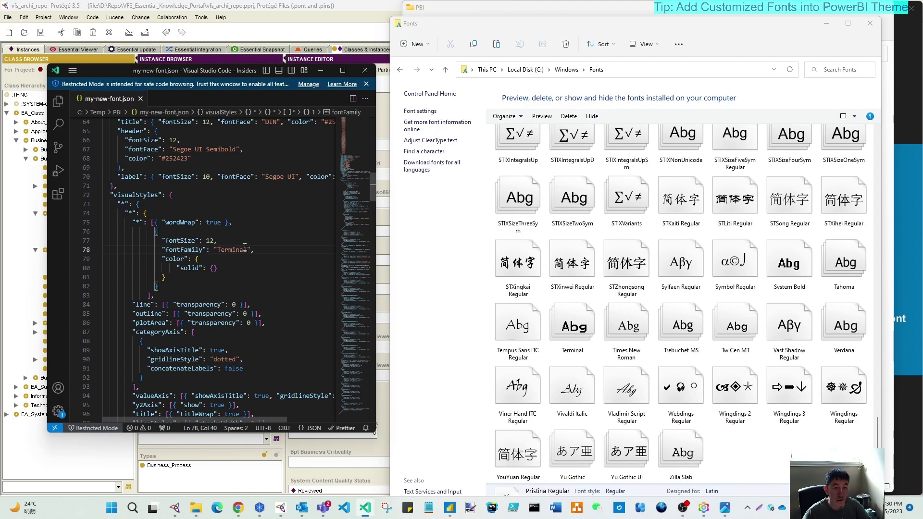
pyautogui.click(365, 70)
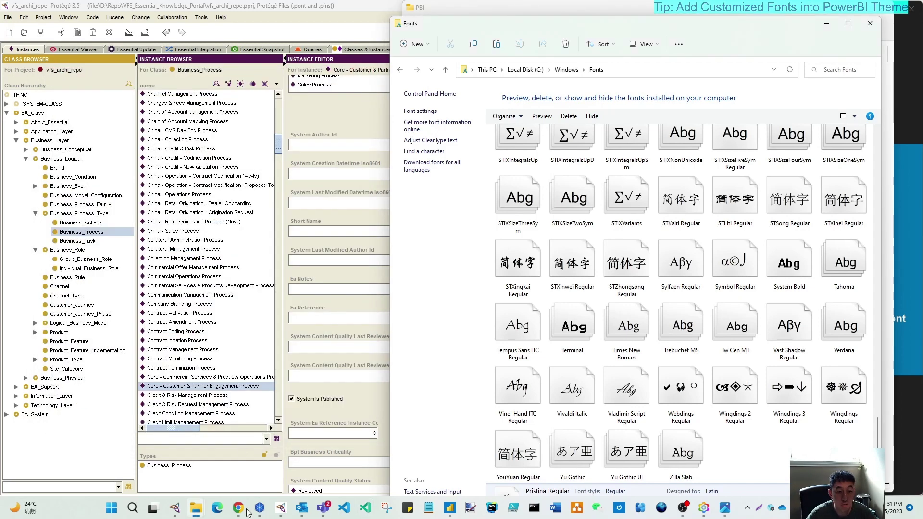
# - Select the canvas text box and check whether Terminal appears in its font list
pyautogui.click(450, 511)
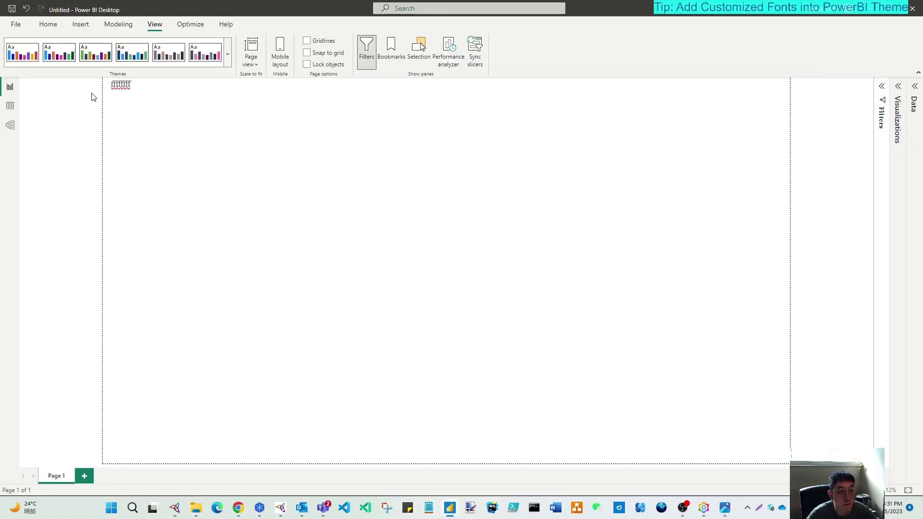
pyautogui.click(135, 85)
pyautogui.click(461, 92)
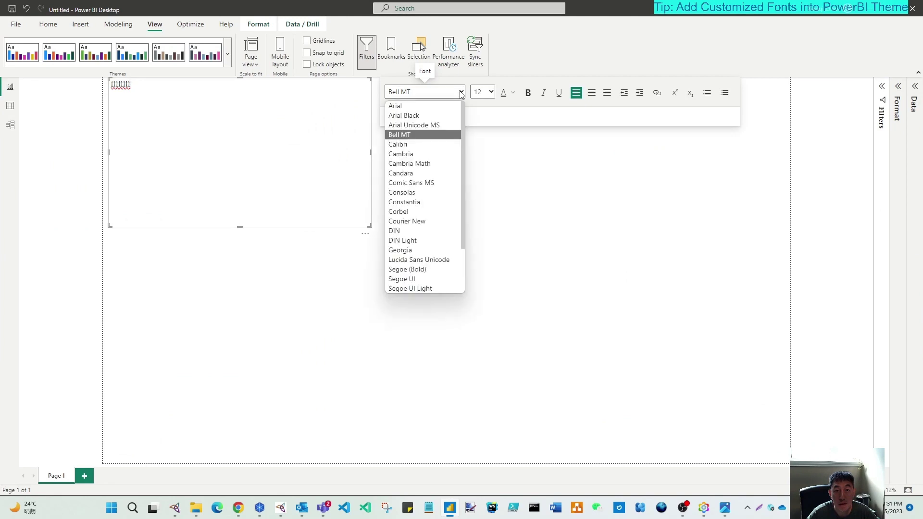
pyautogui.click(463, 270)
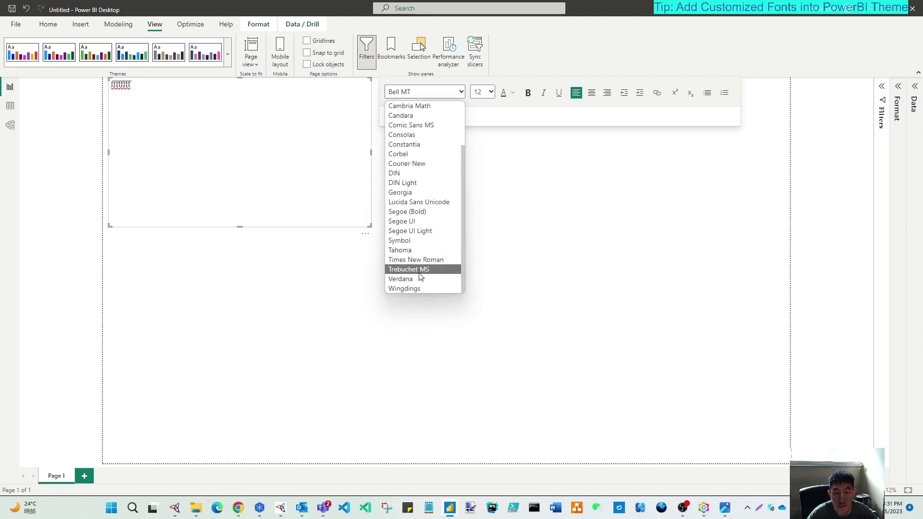
# - Import my-new-font.json as the report theme and confirm my_new_font is now current
pyautogui.click(228, 64)
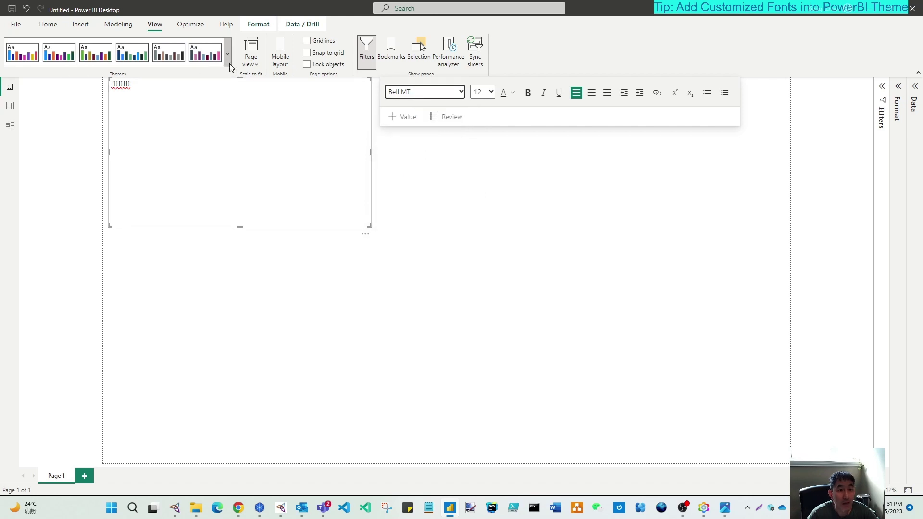
pyautogui.click(61, 359)
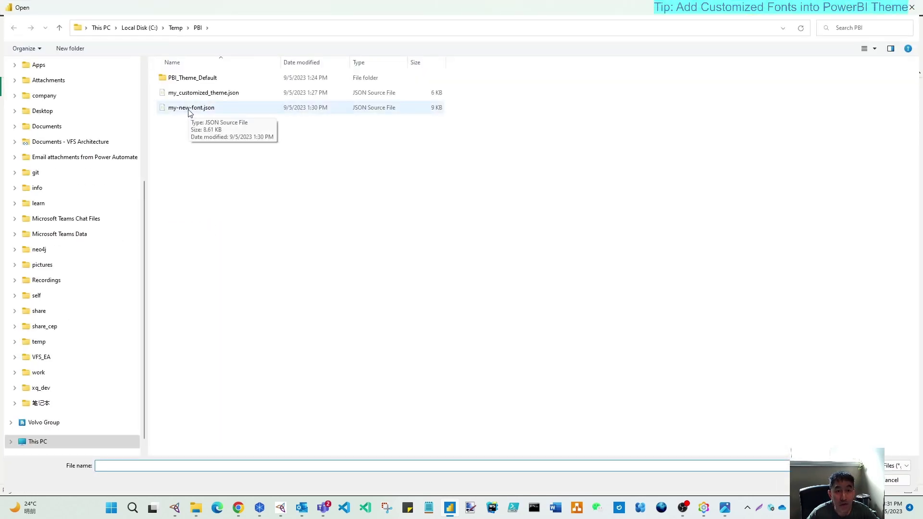
pyautogui.doubleClick(189, 110)
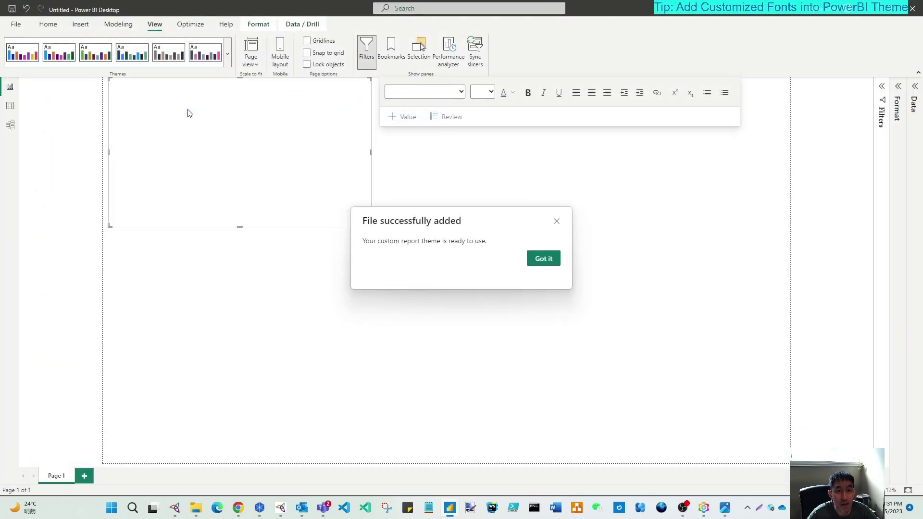
pyautogui.click(544, 258)
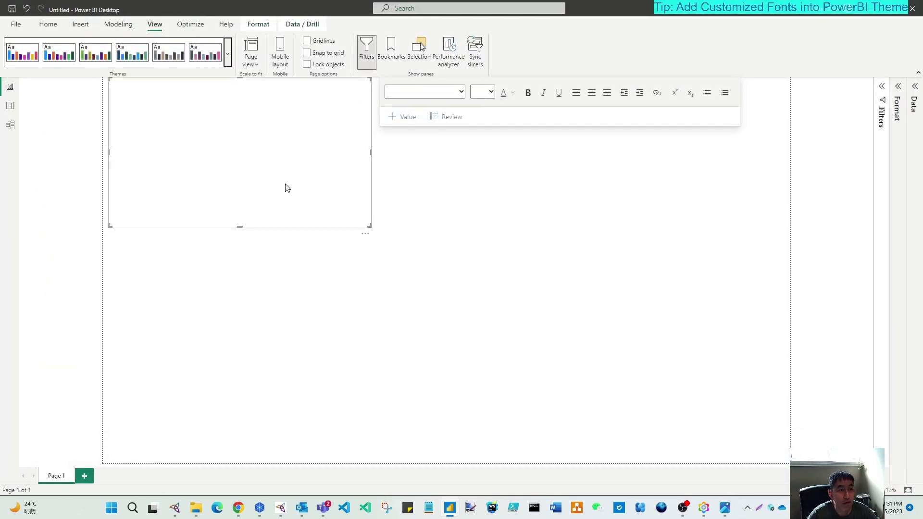
pyautogui.click(228, 63)
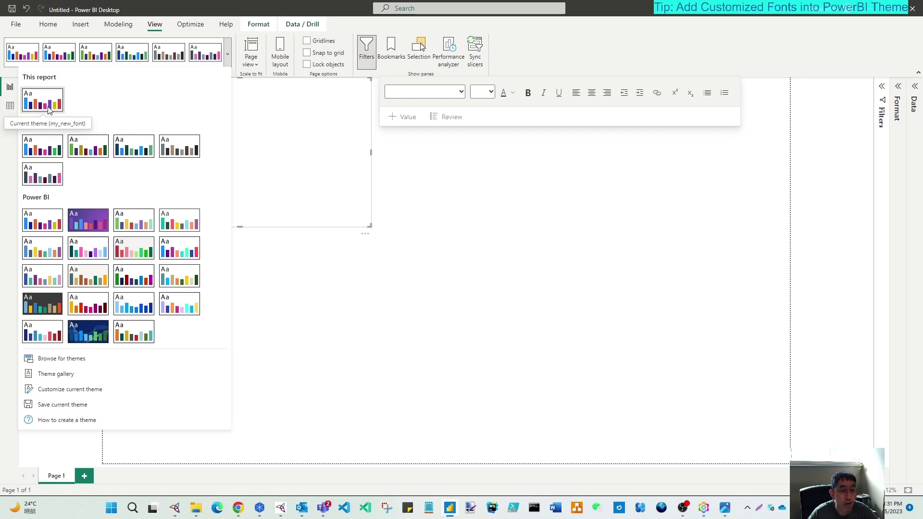
# - Set the text box font to Terminal and type 'sfdsfdfsa' in it
pyautogui.click(460, 91)
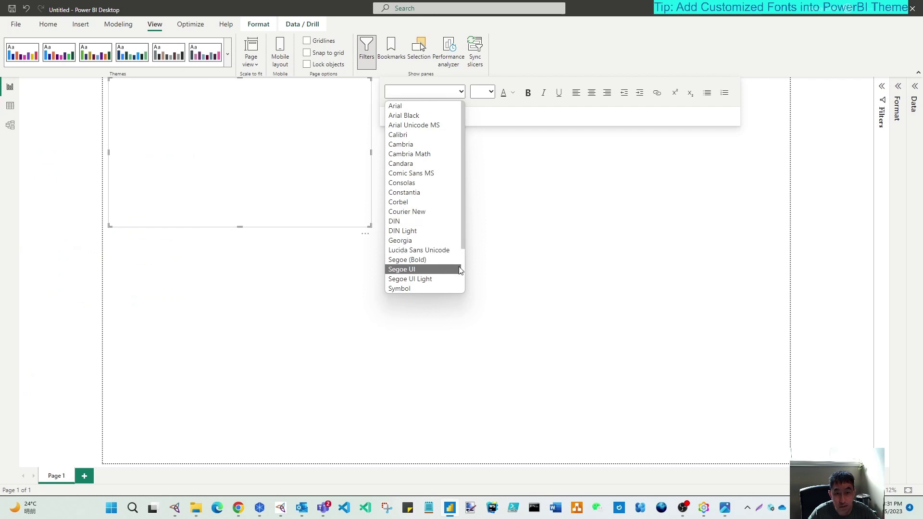
pyautogui.scroll(-2, 452, 269)
pyautogui.click(390, 247)
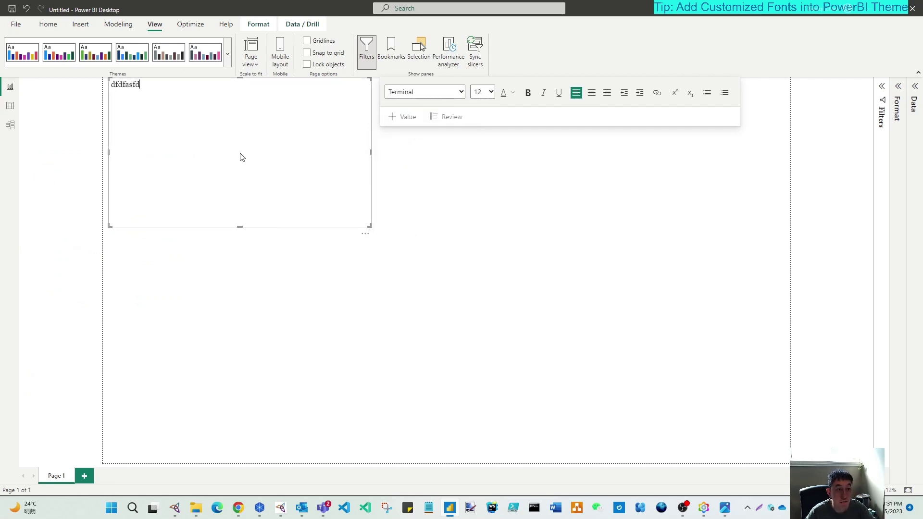
pyautogui.write('sfdsfdfsa')
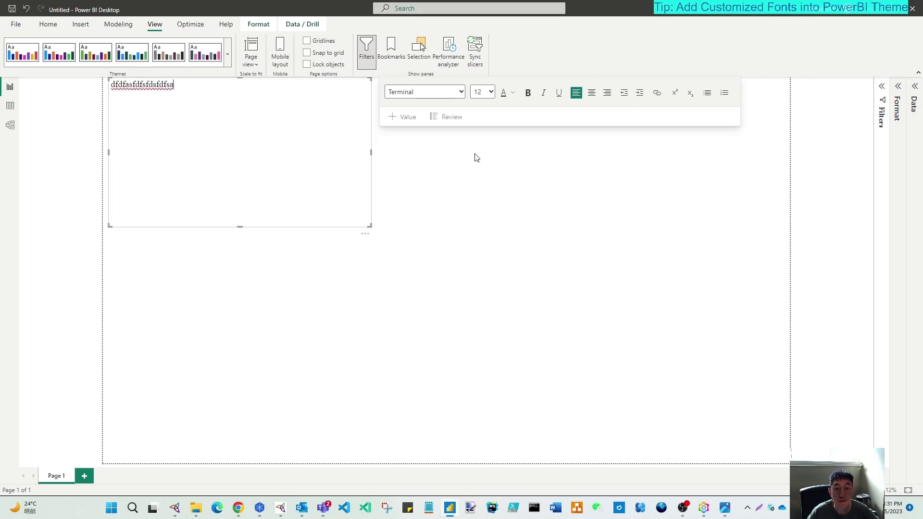
pyautogui.click(476, 158)
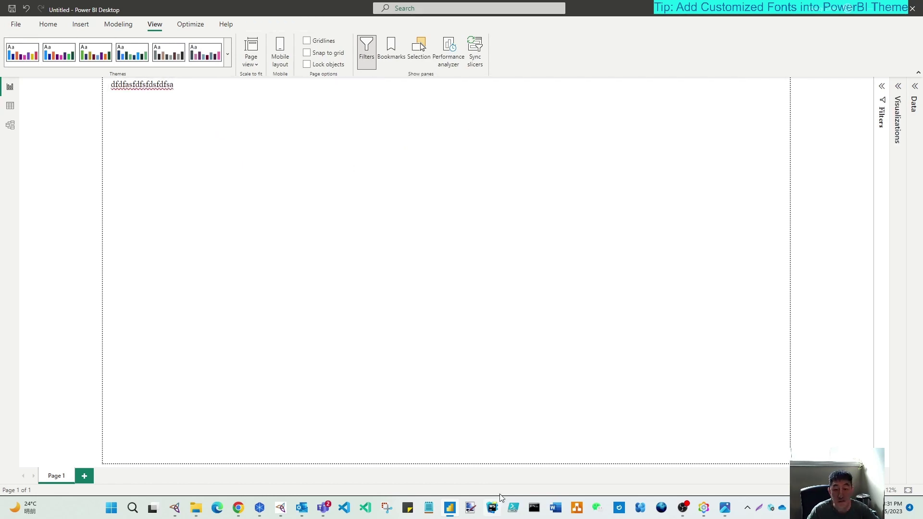
# - Bring up PowerPoint's five-step summary slide on adding fonts to a Power BI theme
pyautogui.click(726, 508)
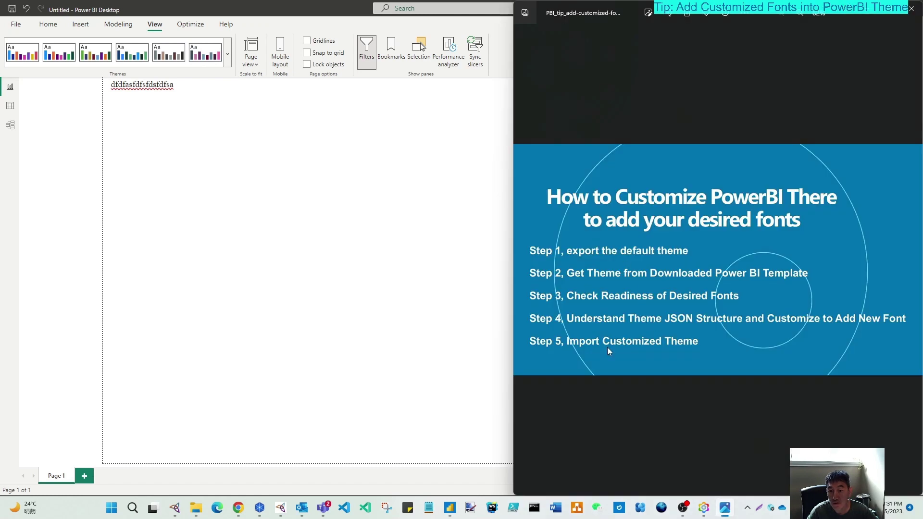